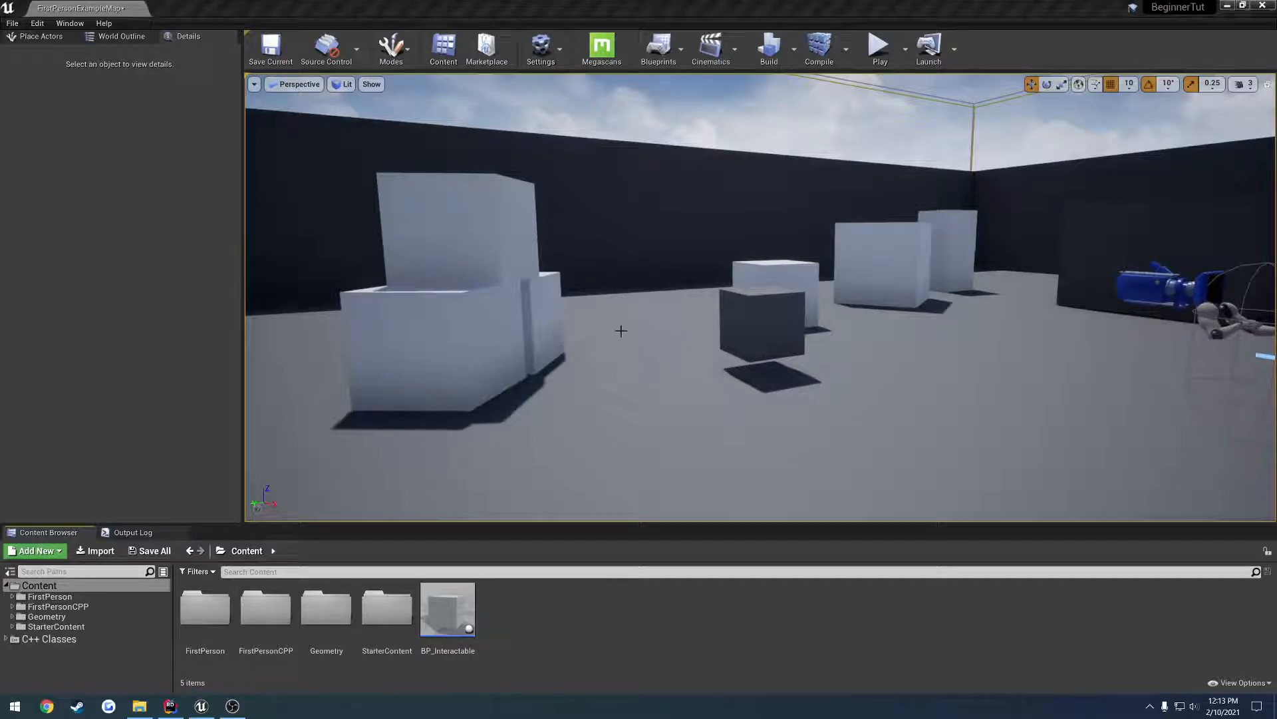
- Test-play the level, shooting the dark cube and walking past the white cubes, then stop
{"action": "left_click", "coordinate": [878, 45]}
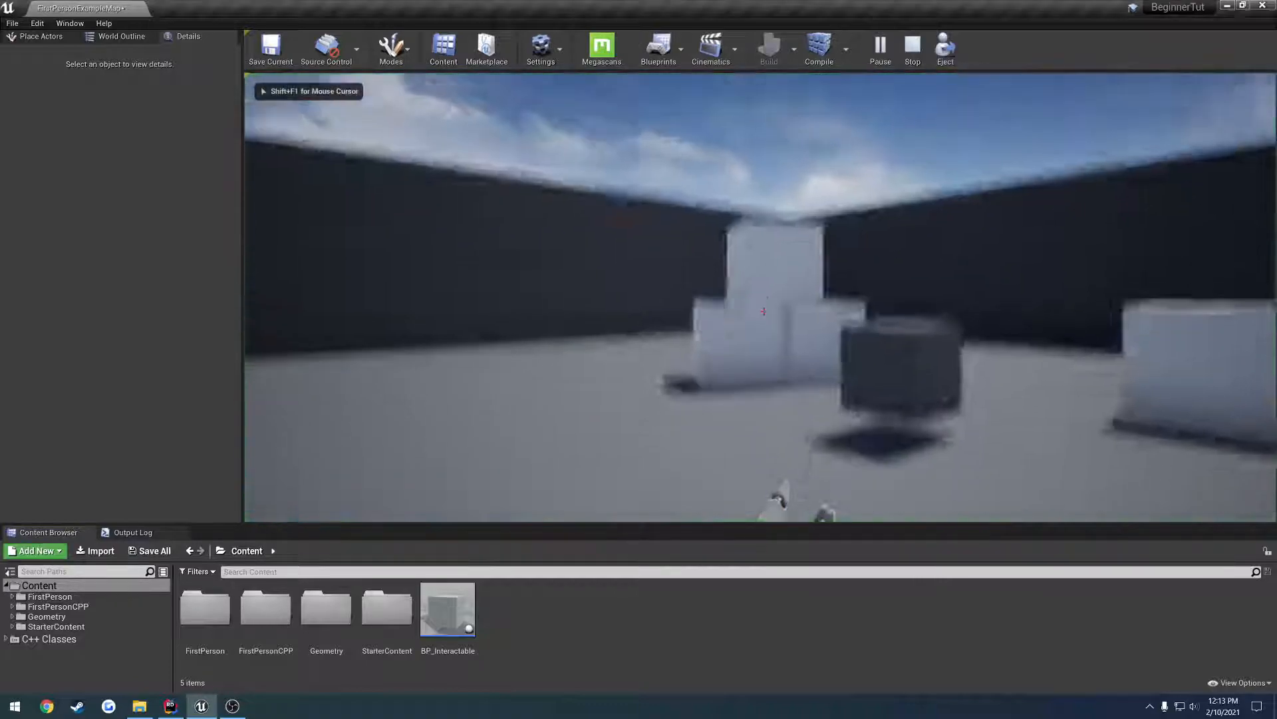
{"action": "key", "text": "w"}
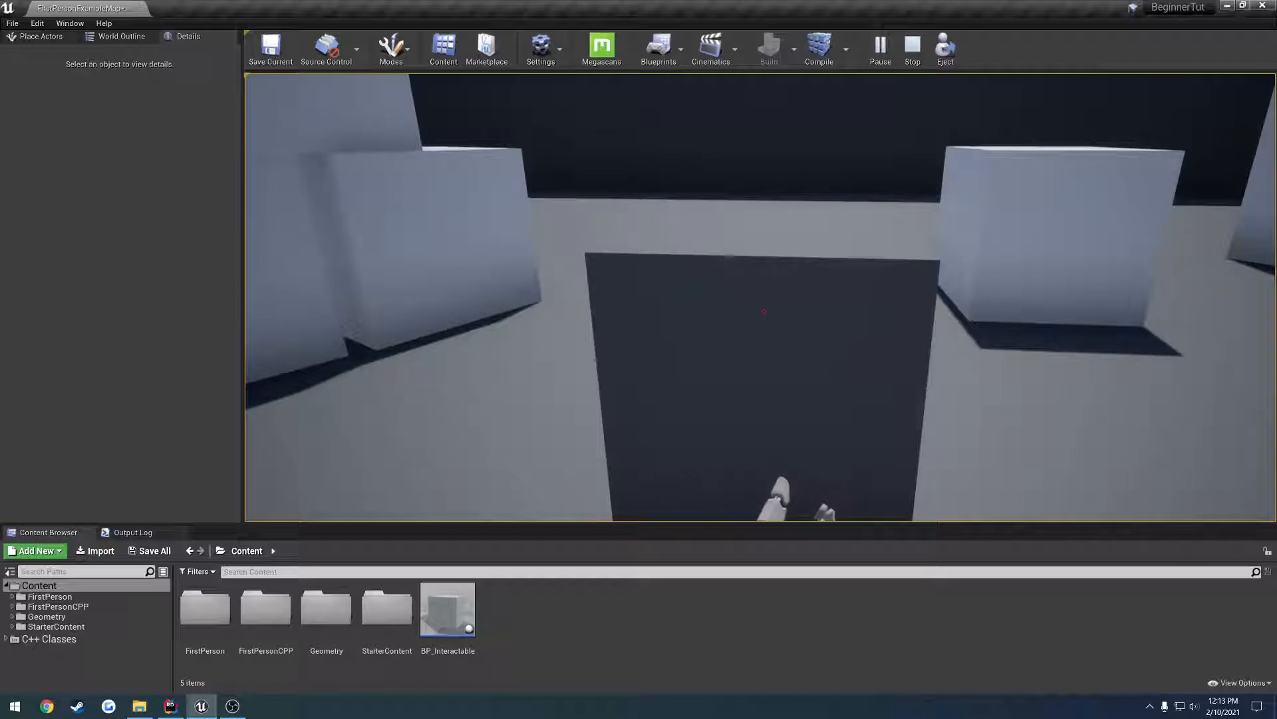
{"action": "left_click", "coordinate": [763, 313]}
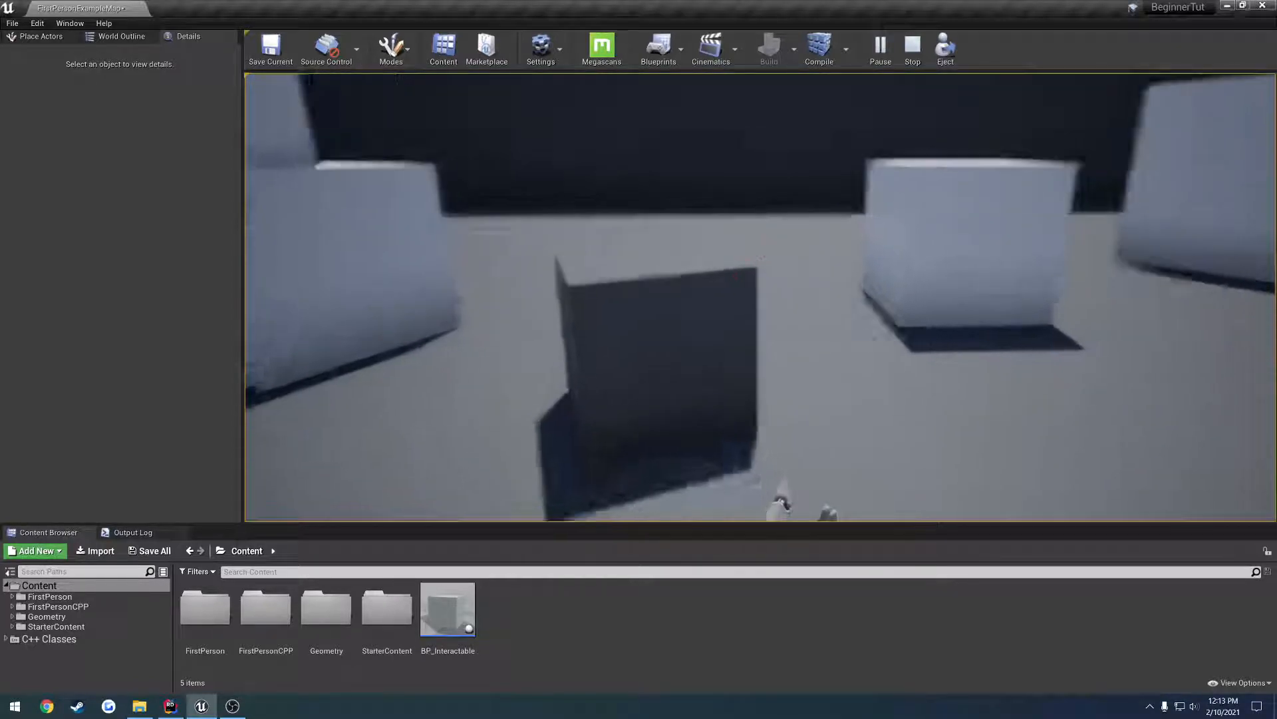
{"action": "key", "text": "s"}
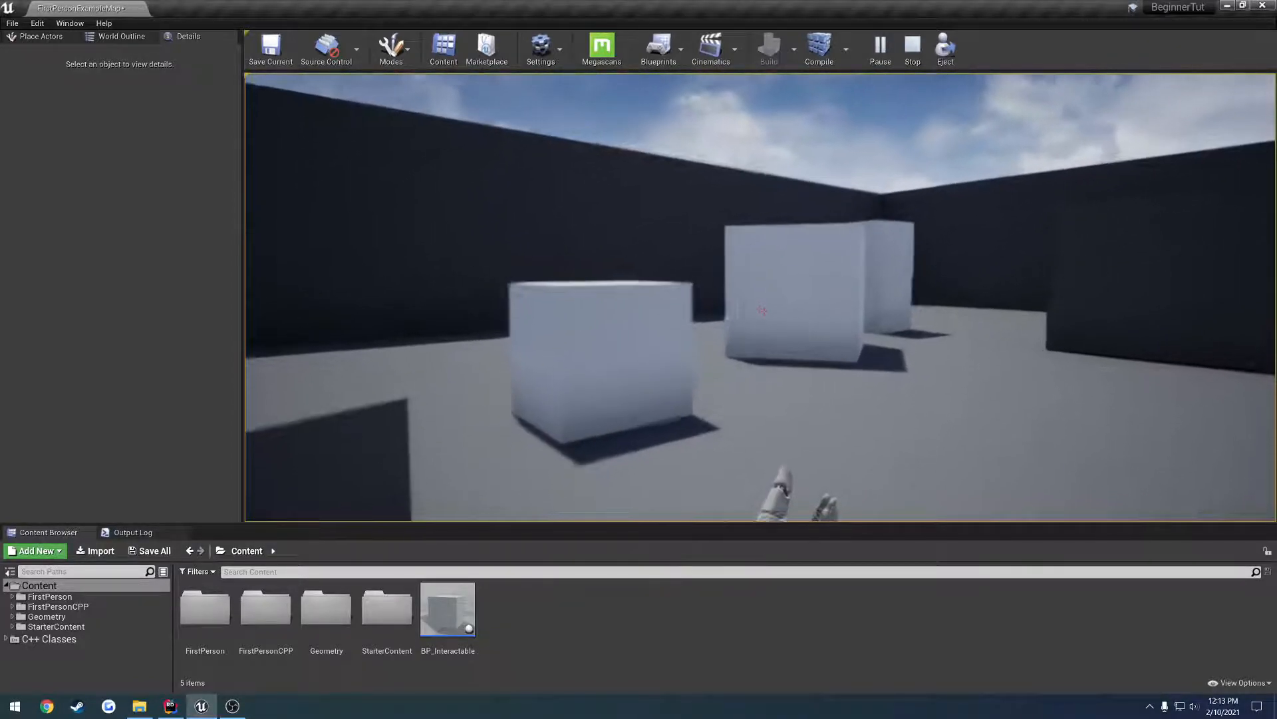
{"action": "key", "text": "w"}
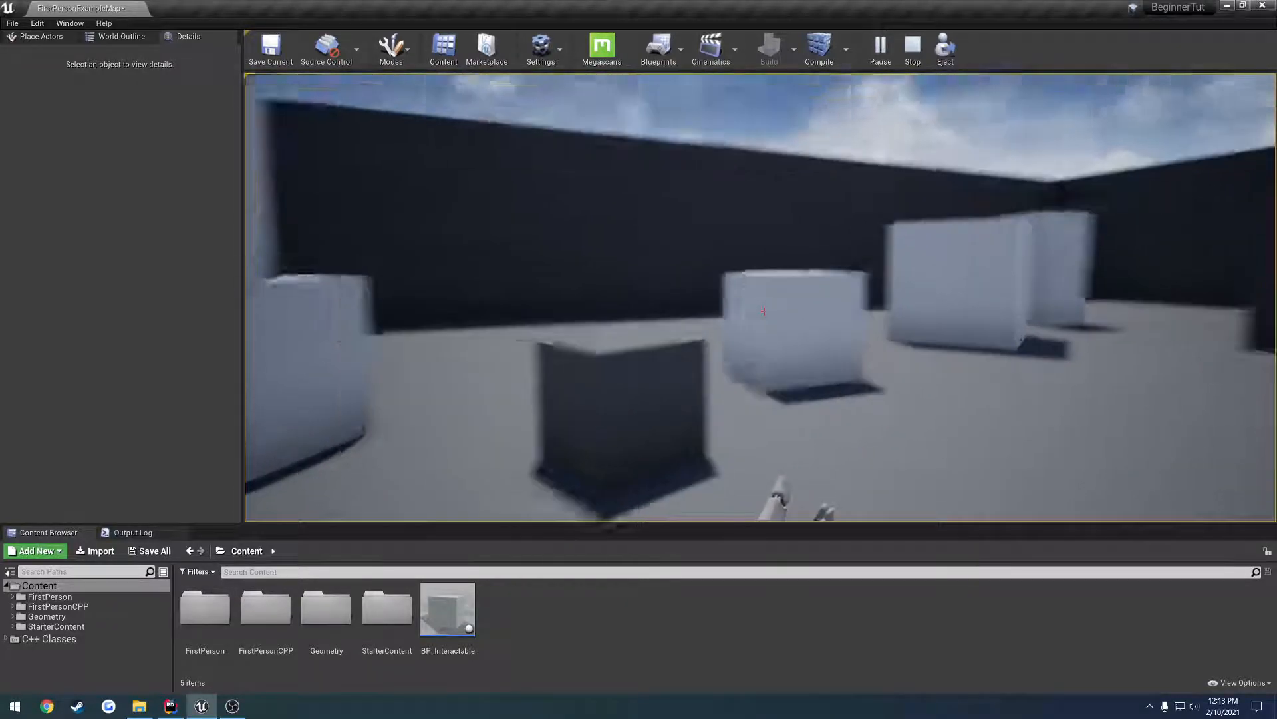
{"action": "key", "text": "Escape"}
{"action": "mouse_move", "coordinate": [759, 300]}
{"action": "right_mouse_down"}
{"action": "mouse_move", "coordinate": [858, 299]}
{"action": "mouse_move", "coordinate": [1270, 112]}
{"action": "mouse_move", "coordinate": [827, 256]}
{"action": "right_mouse_up"}
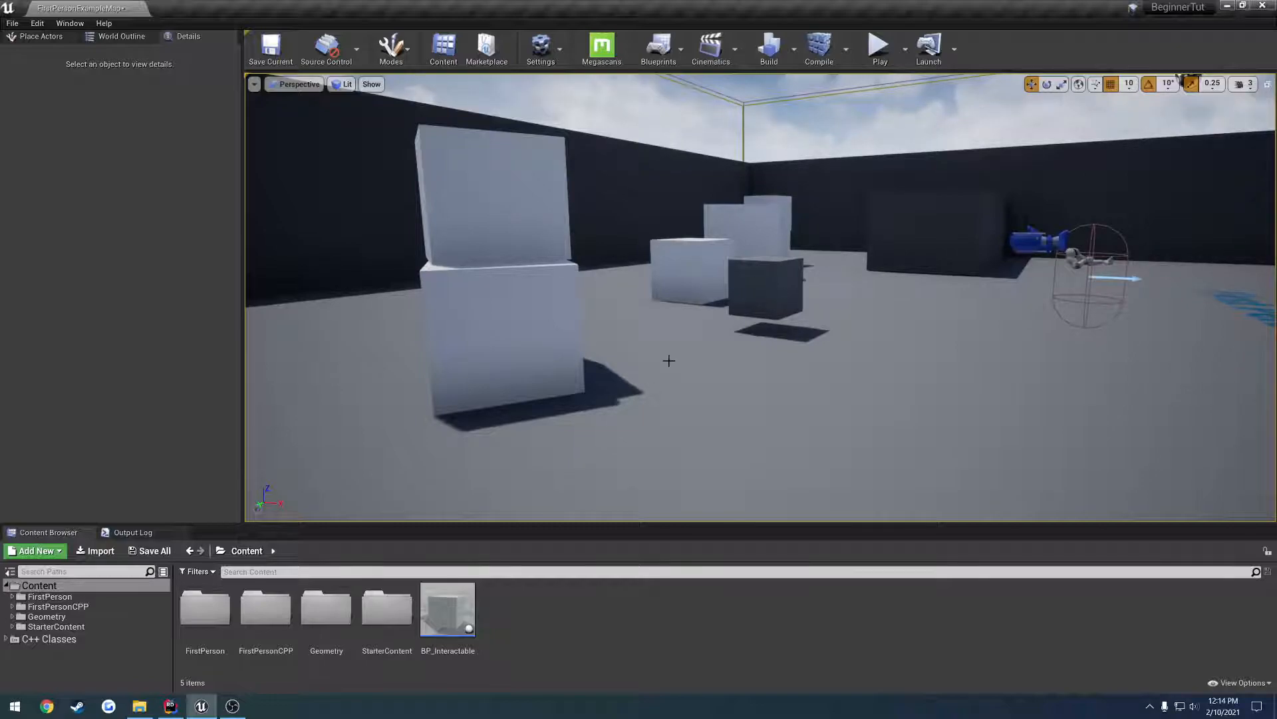
{"action": "mouse_move", "coordinate": [668, 359]}
{"action": "right_mouse_down"}
{"action": "mouse_move", "coordinate": [479, 350]}
{"action": "mouse_move", "coordinate": [738, 364]}
{"action": "right_mouse_up"}
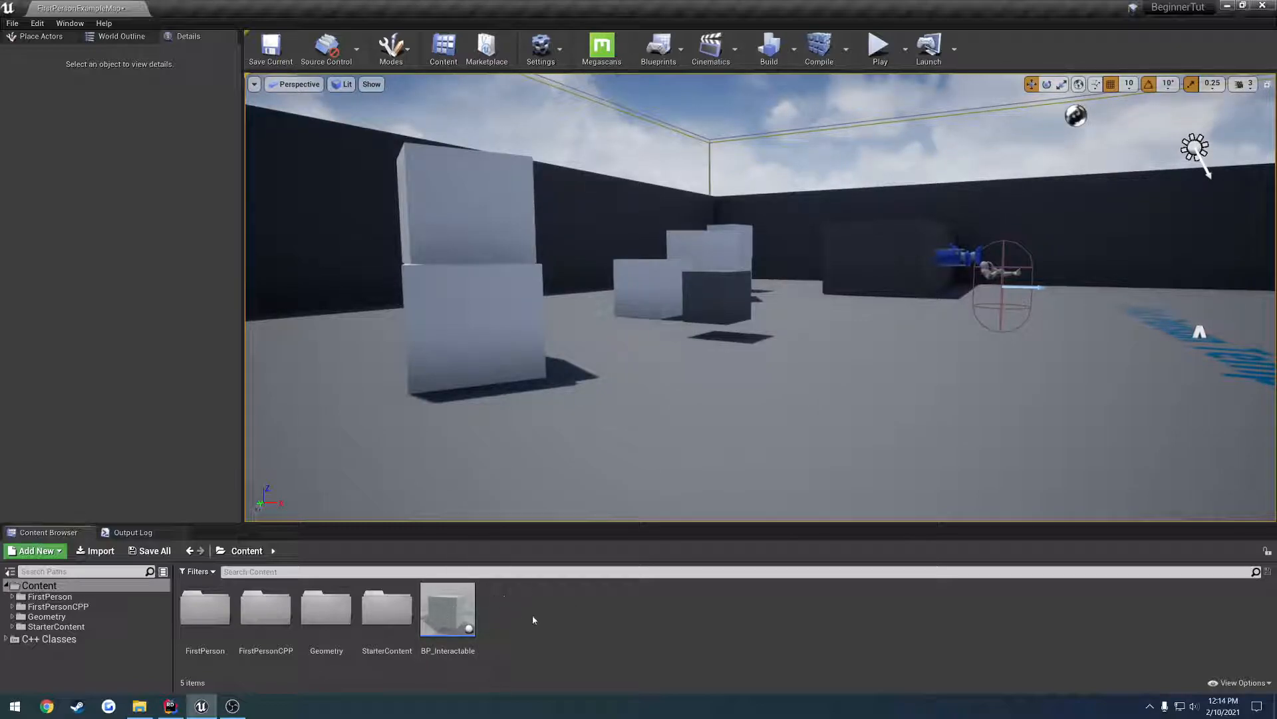
- Create an Interactable folder in Content and move BP_Interactable into it
{"action": "right_click", "coordinate": [555, 619]}
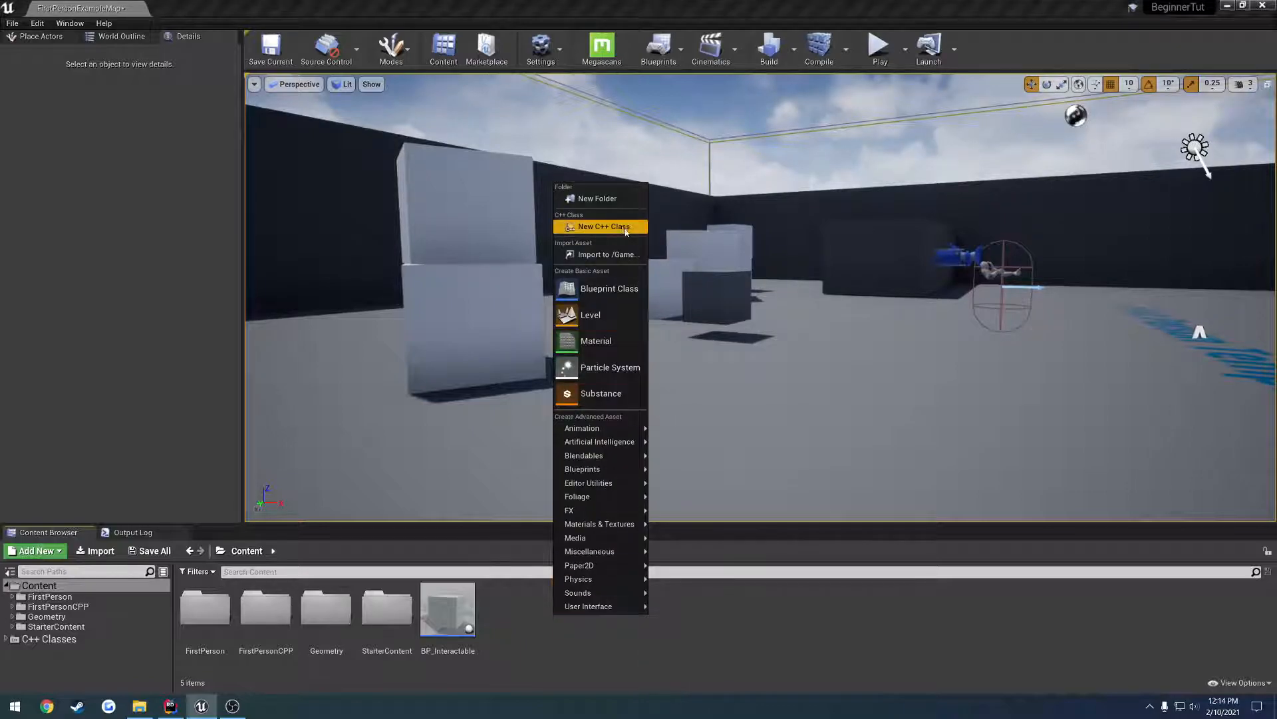
{"action": "left_click", "coordinate": [584, 198]}
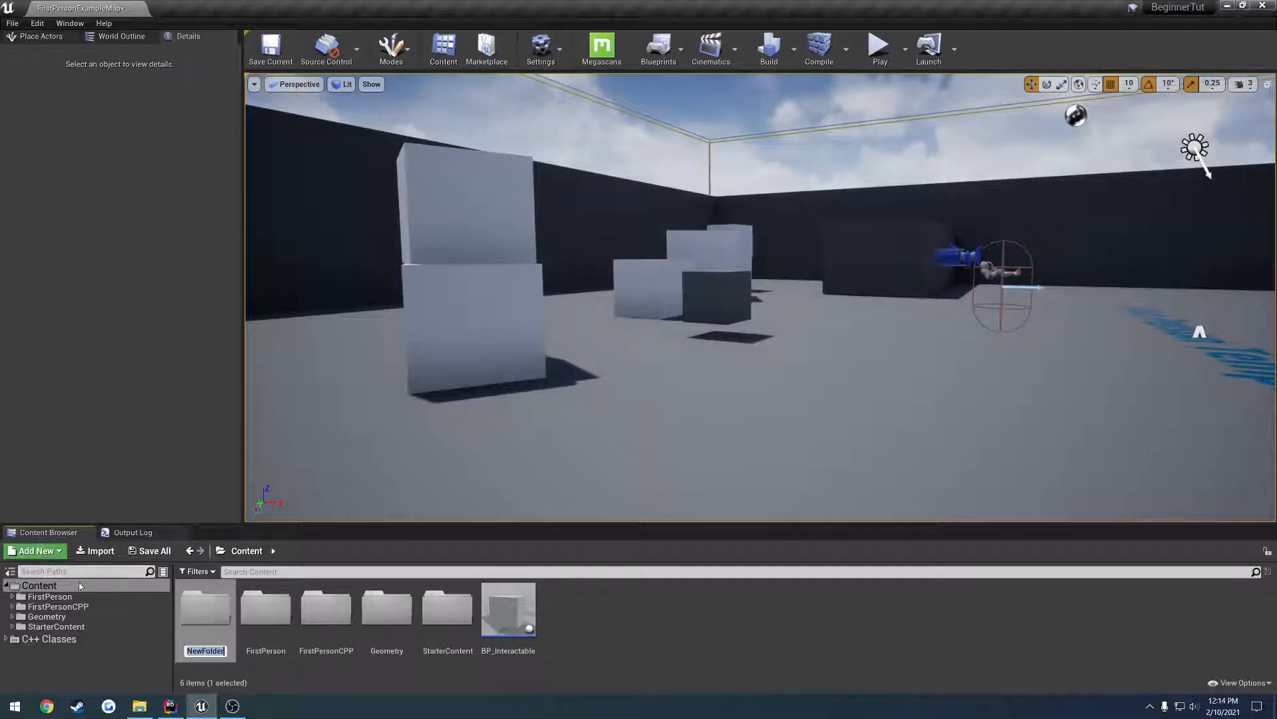
{"action": "type", "text": "Interactable"}
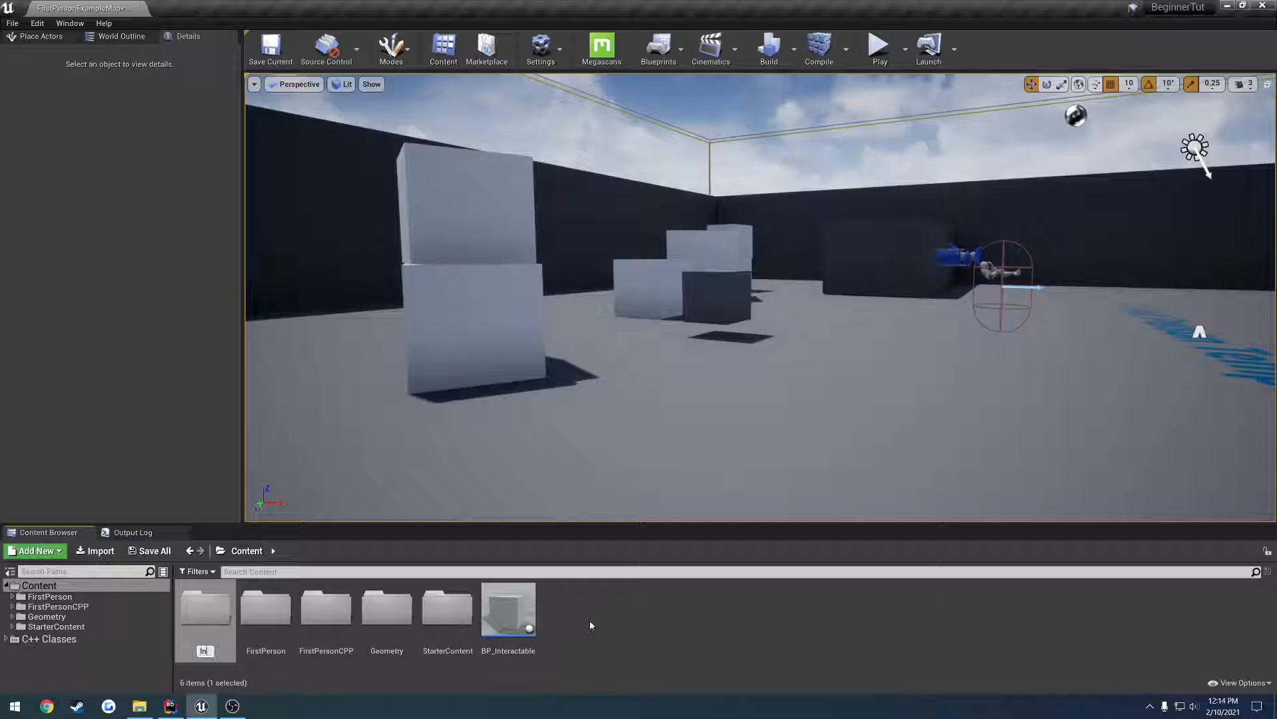
{"action": "key", "text": "Return"}
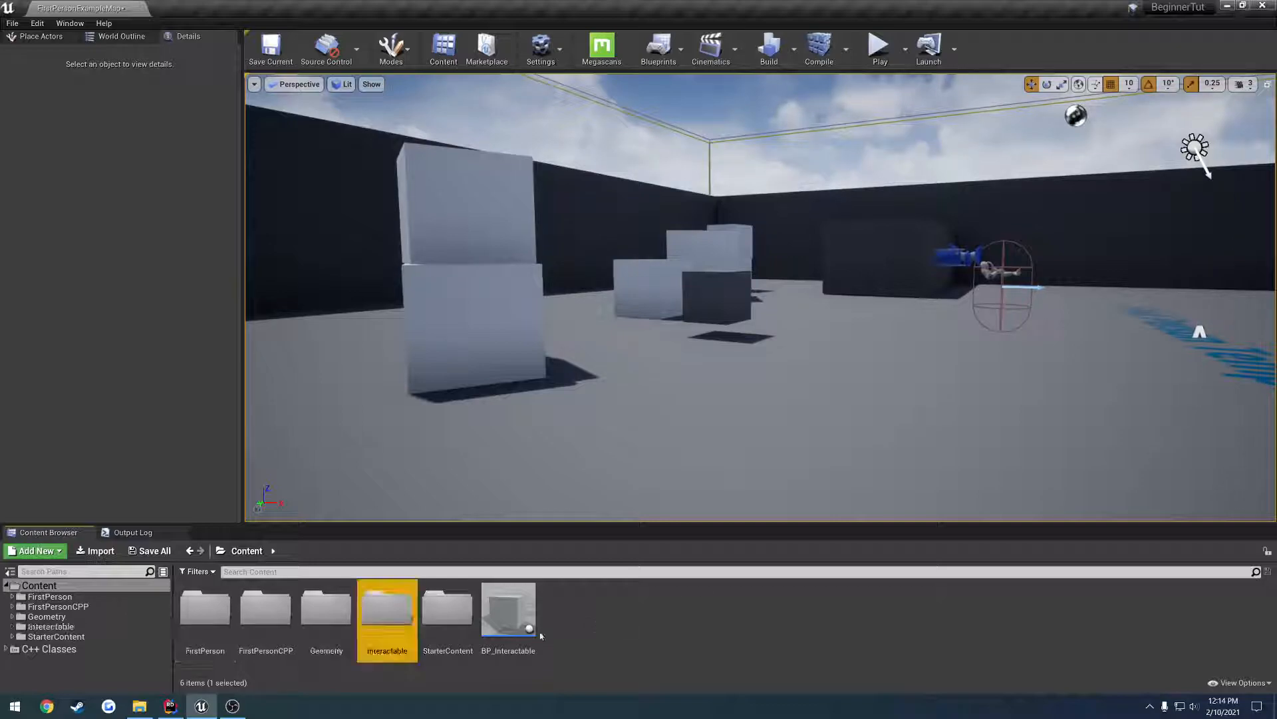
{"action": "left_click_drag", "start_coordinate": [508, 609], "coordinate": [394, 620]}
{"action": "left_click", "coordinate": [420, 633]}
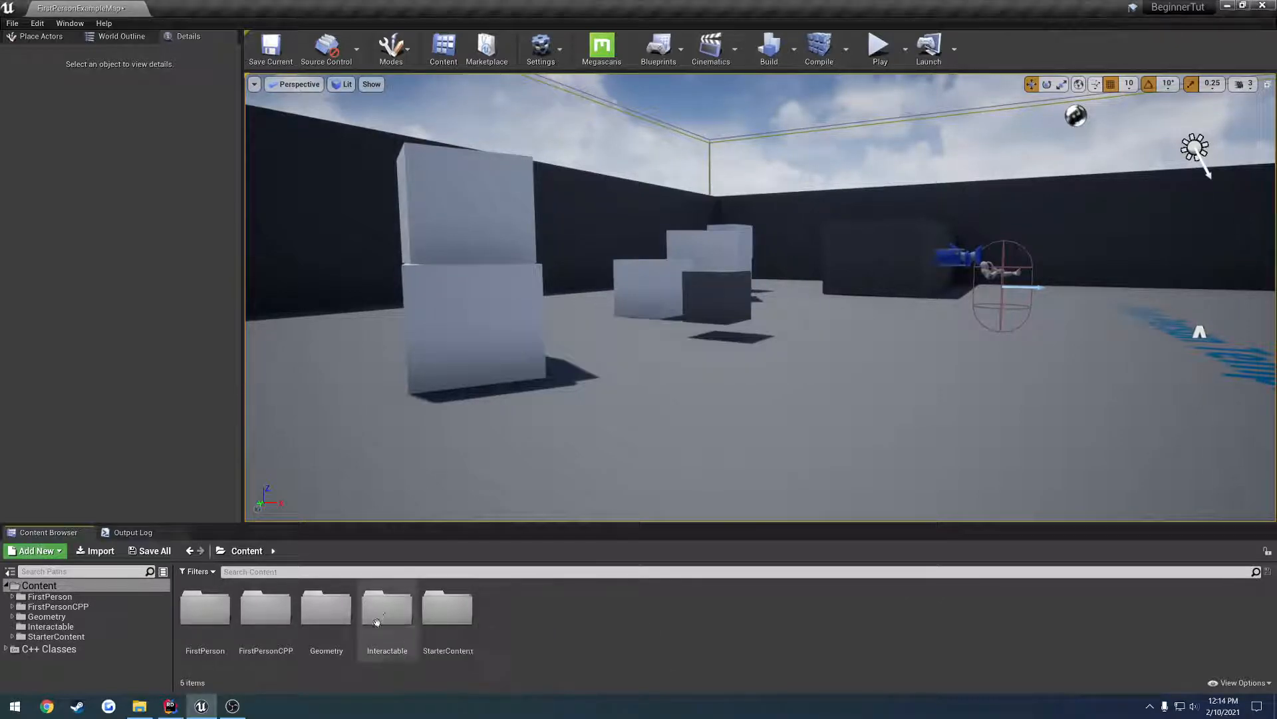
- Create a Widget Blueprint named W_HUD inside Interactable and open it in the designer
{"action": "double_click", "coordinate": [385, 605]}
{"action": "right_click", "coordinate": [411, 630]}
{"action": "mouse_move", "coordinate": [446, 619]}
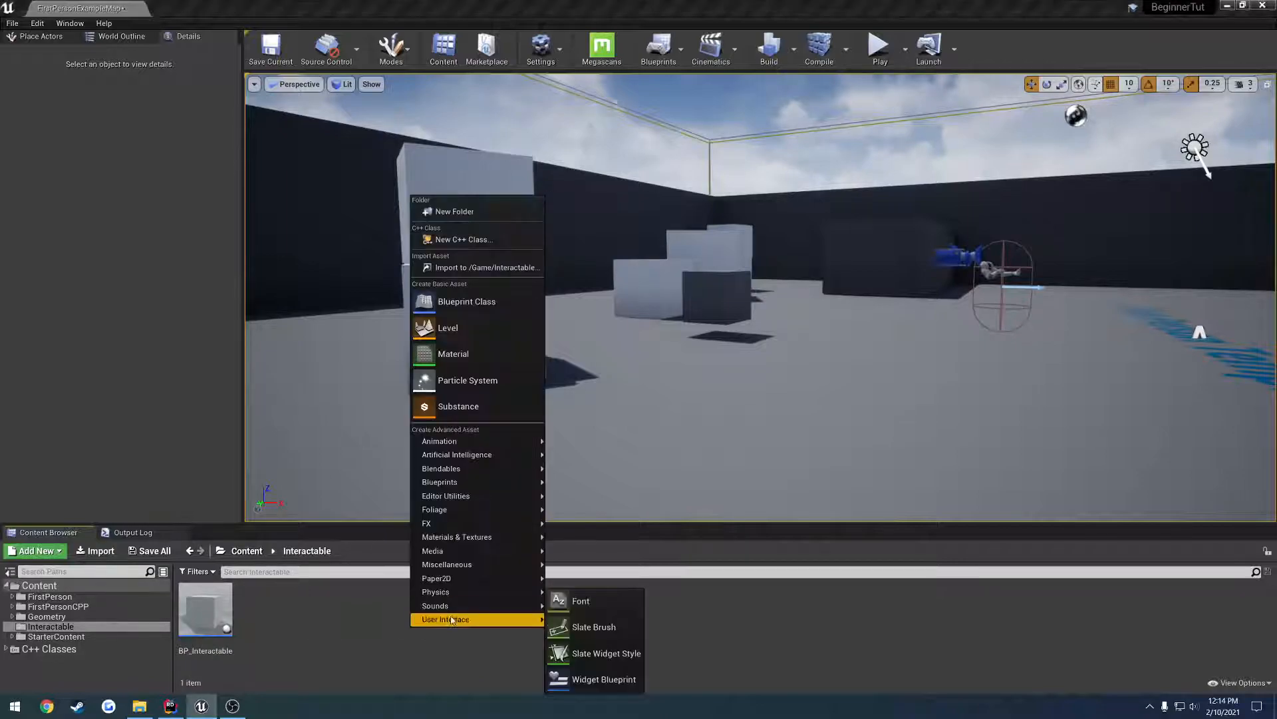
{"action": "left_click", "coordinate": [604, 679]}
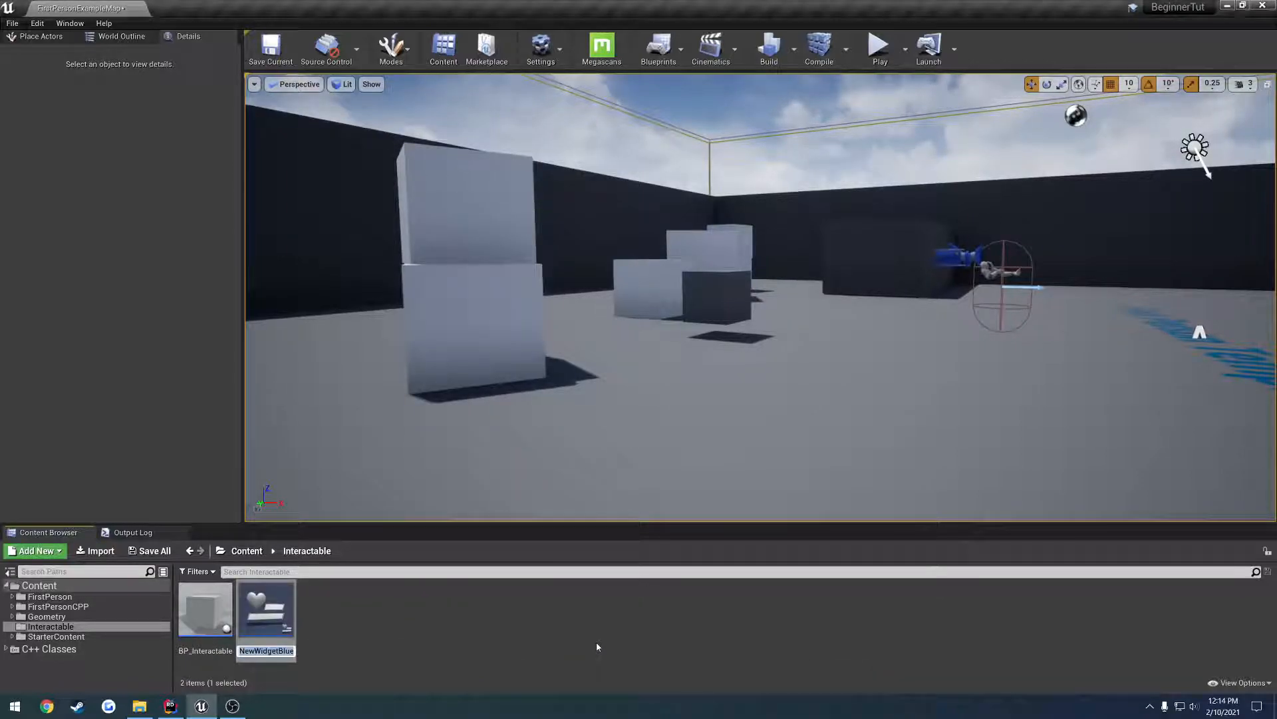
{"action": "type", "text": "W_HUD"}
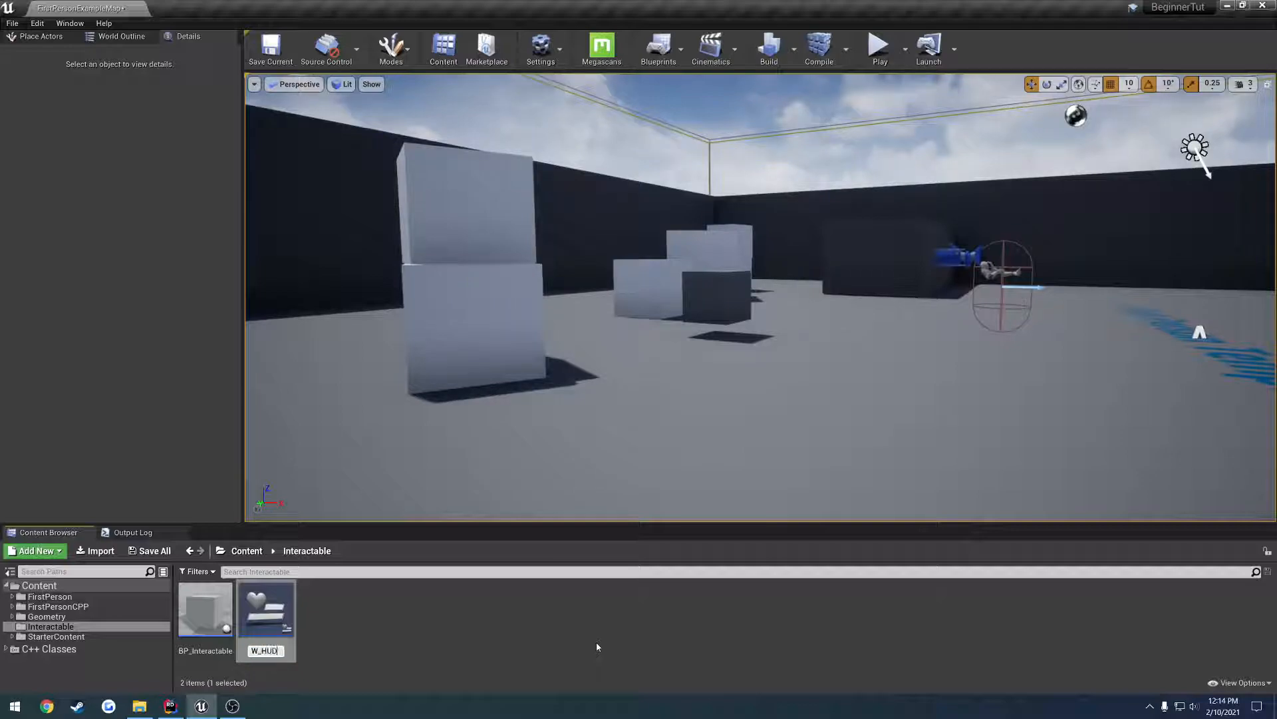
{"action": "key", "text": "Return"}
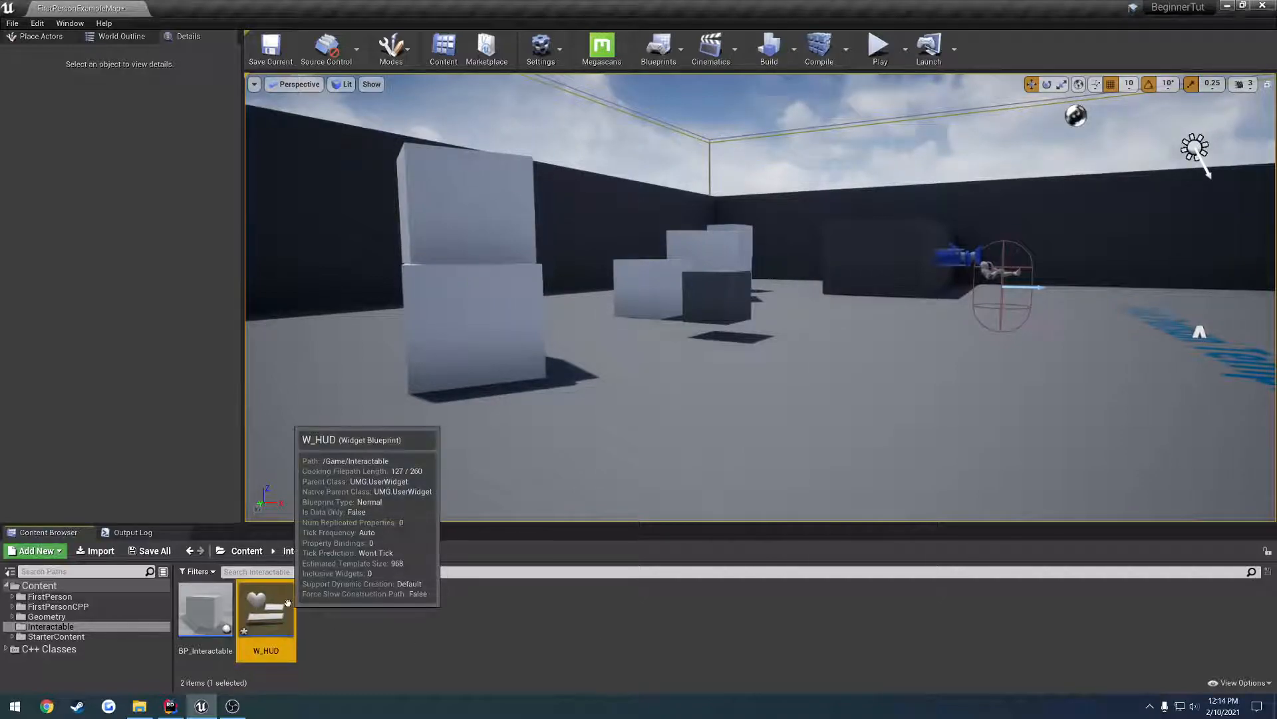
{"action": "double_click", "coordinate": [288, 607]}
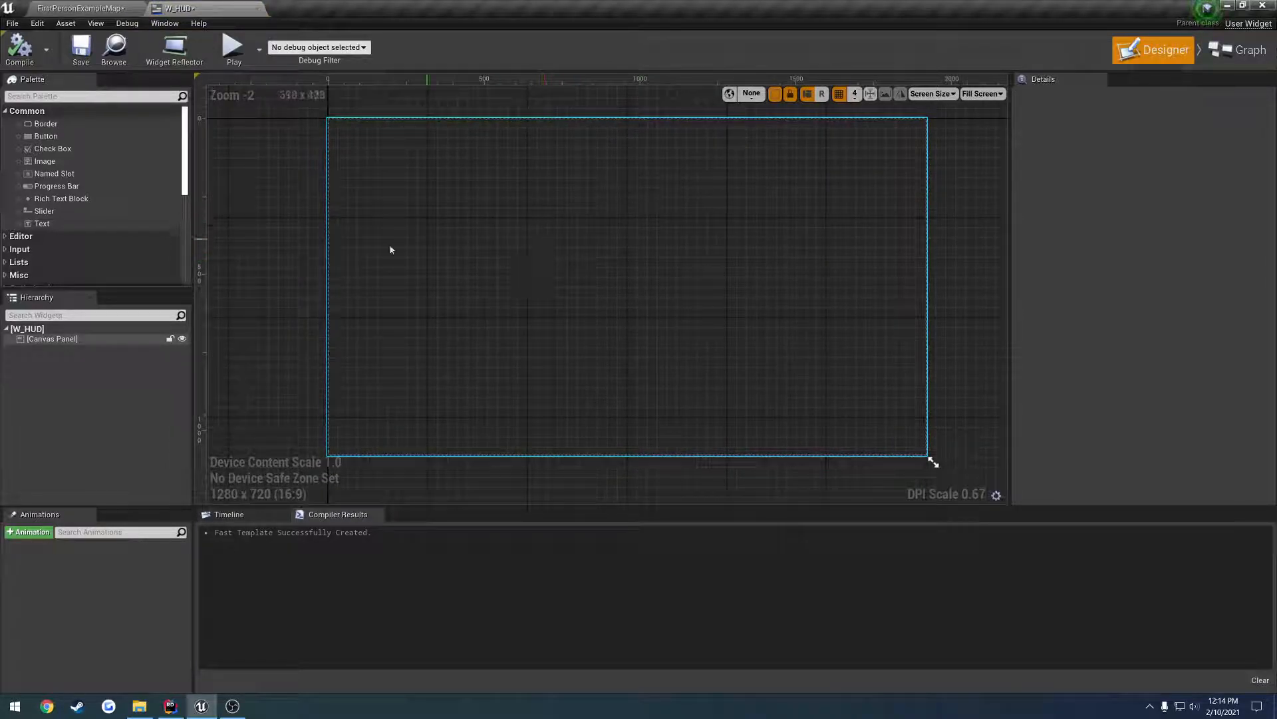
- Add a Button near the canvas top-left and a Text Block near its centre
{"action": "left_click", "coordinate": [55, 340]}
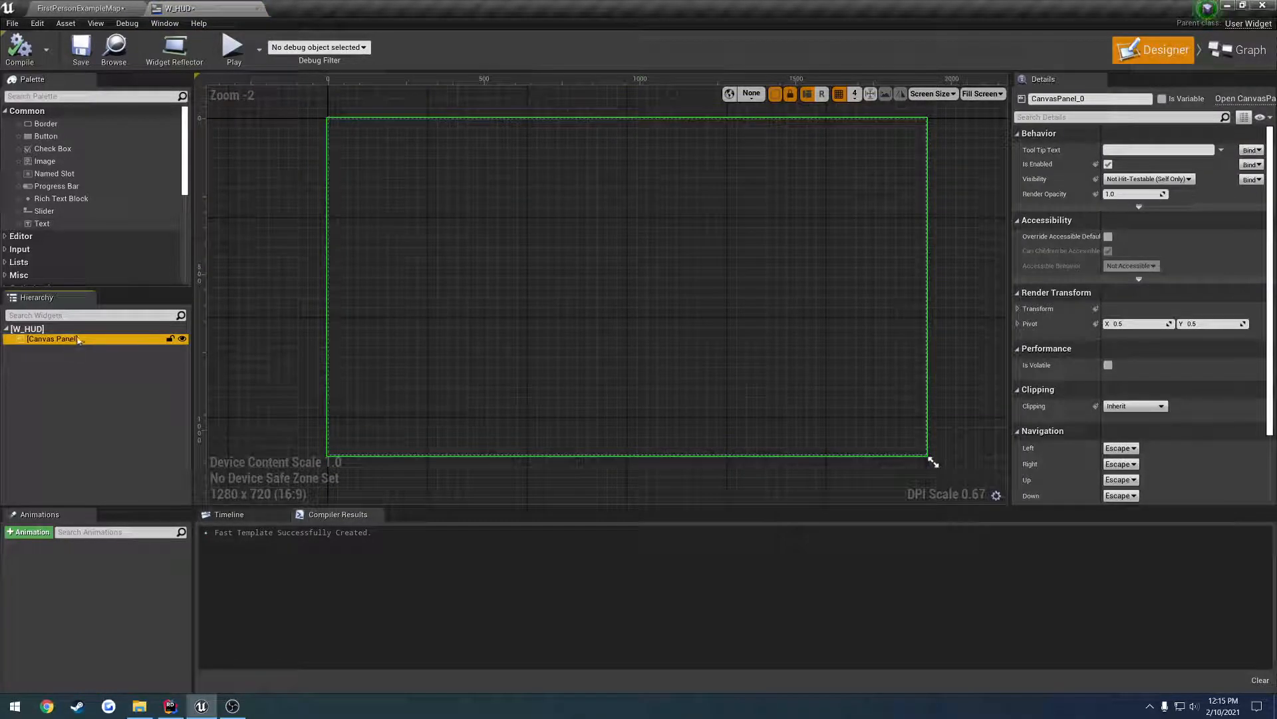
{"action": "right_click_drag", "start_coordinate": [508, 229], "coordinate": [490, 230]}
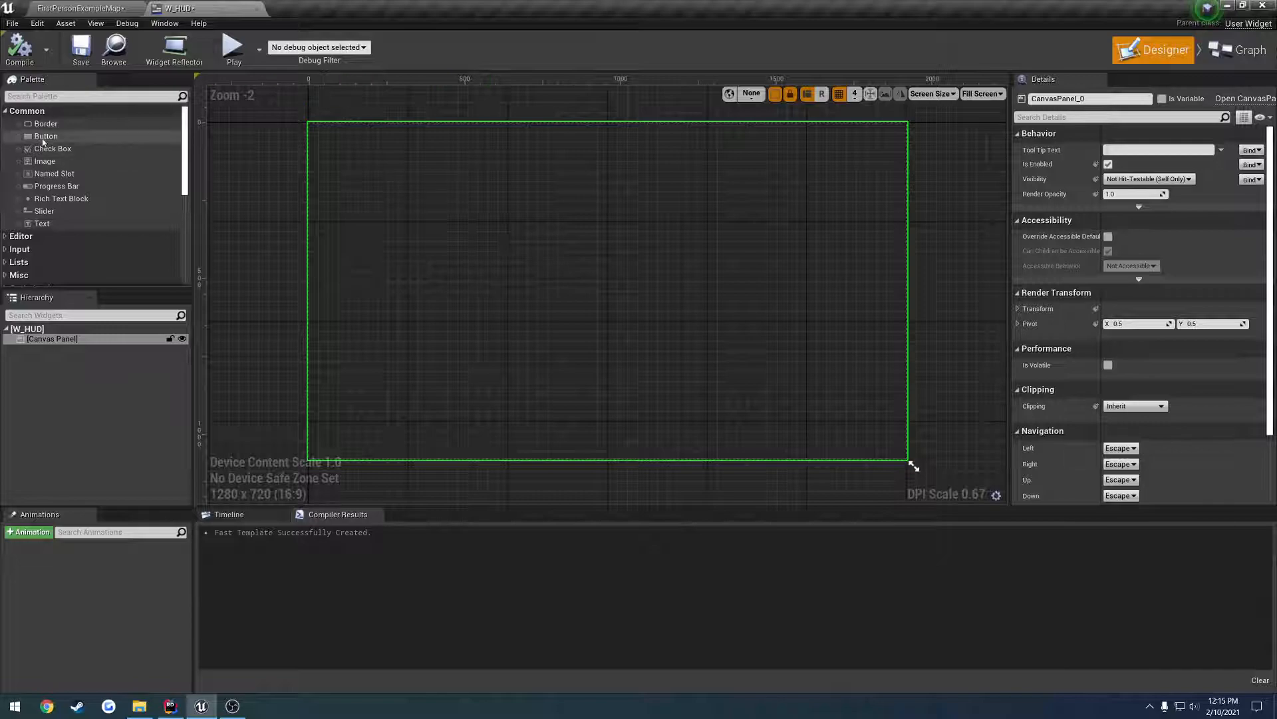
{"action": "left_click_drag", "start_coordinate": [44, 136], "coordinate": [424, 190]}
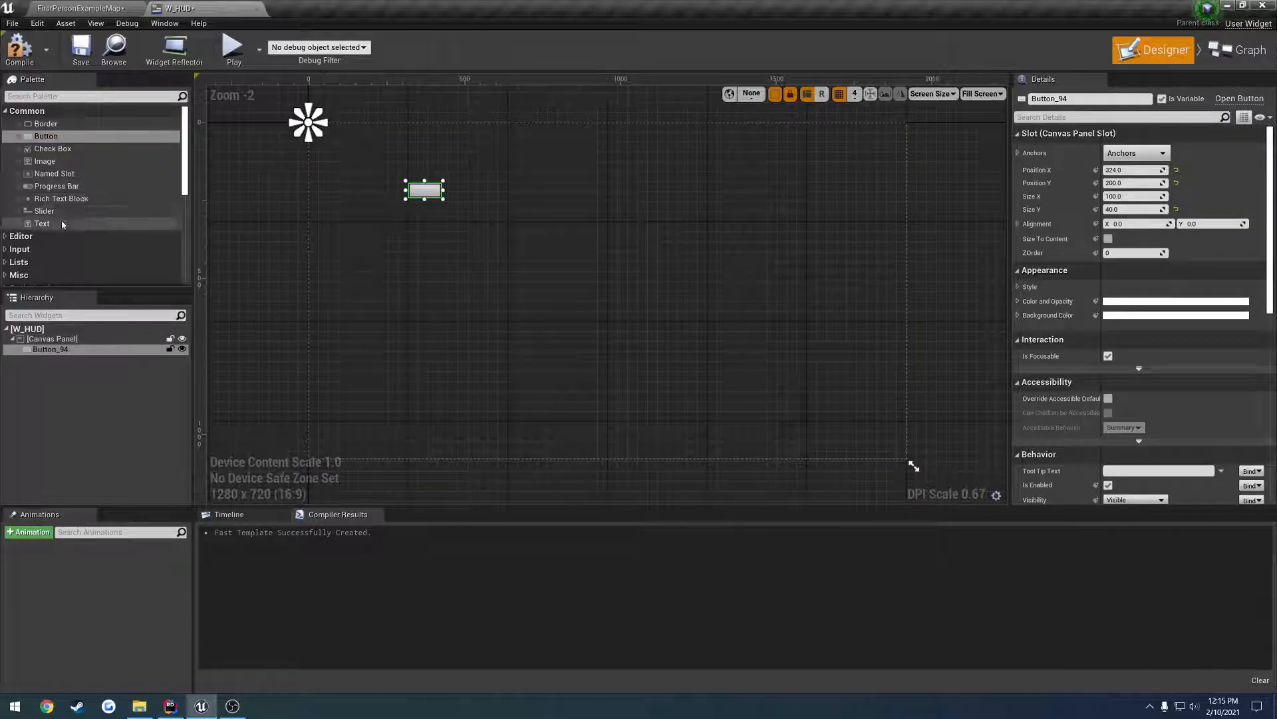
{"action": "left_click_drag", "start_coordinate": [43, 223], "coordinate": [690, 320]}
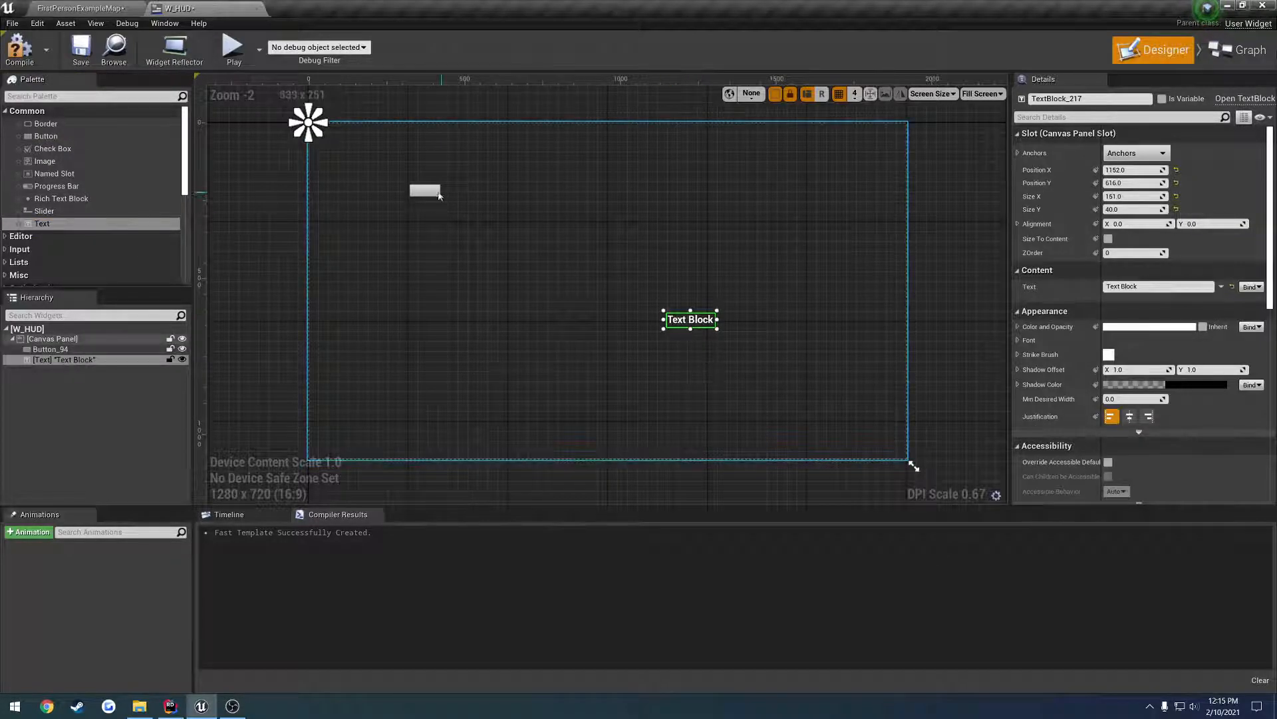
- Adjust the designer's previewed screen size handle
{"action": "right_click_drag", "start_coordinate": [745, 362], "coordinate": [876, 469]}
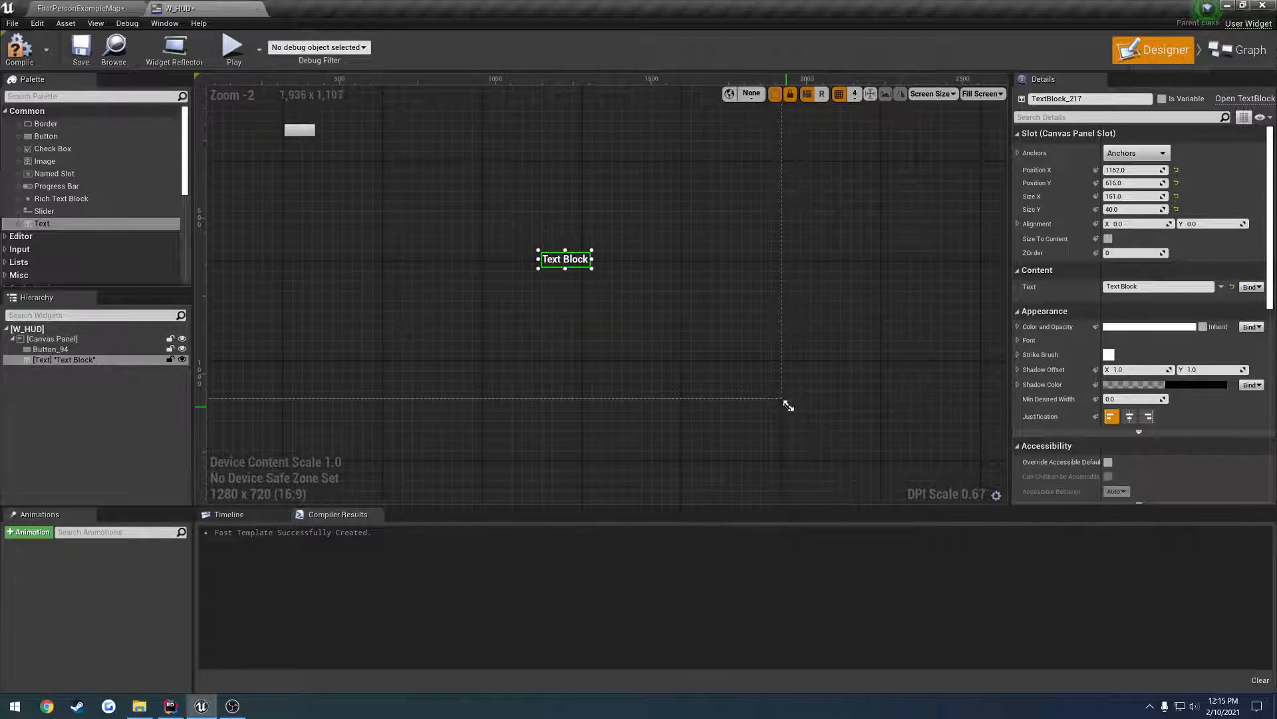
{"action": "left_click_drag", "start_coordinate": [788, 405], "coordinate": [782, 402]}
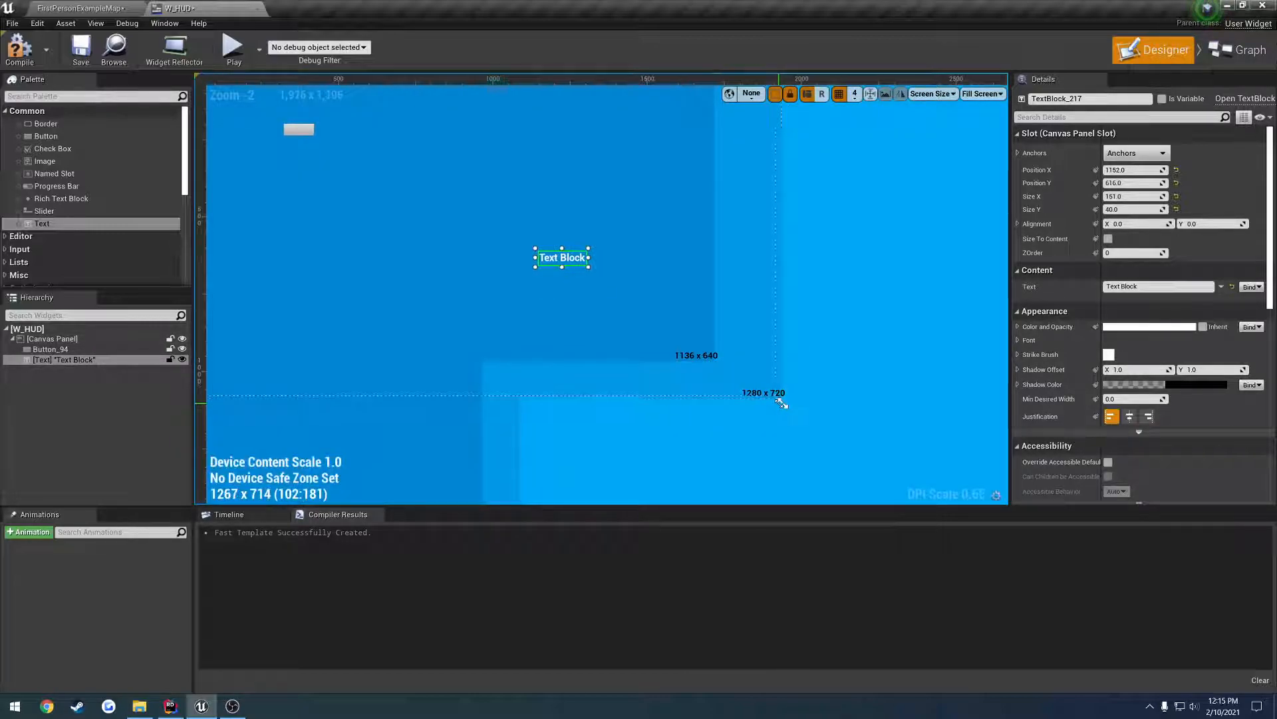
{"action": "scroll", "coordinate": [783, 399], "scroll_direction": "down", "scroll_amount": 4}
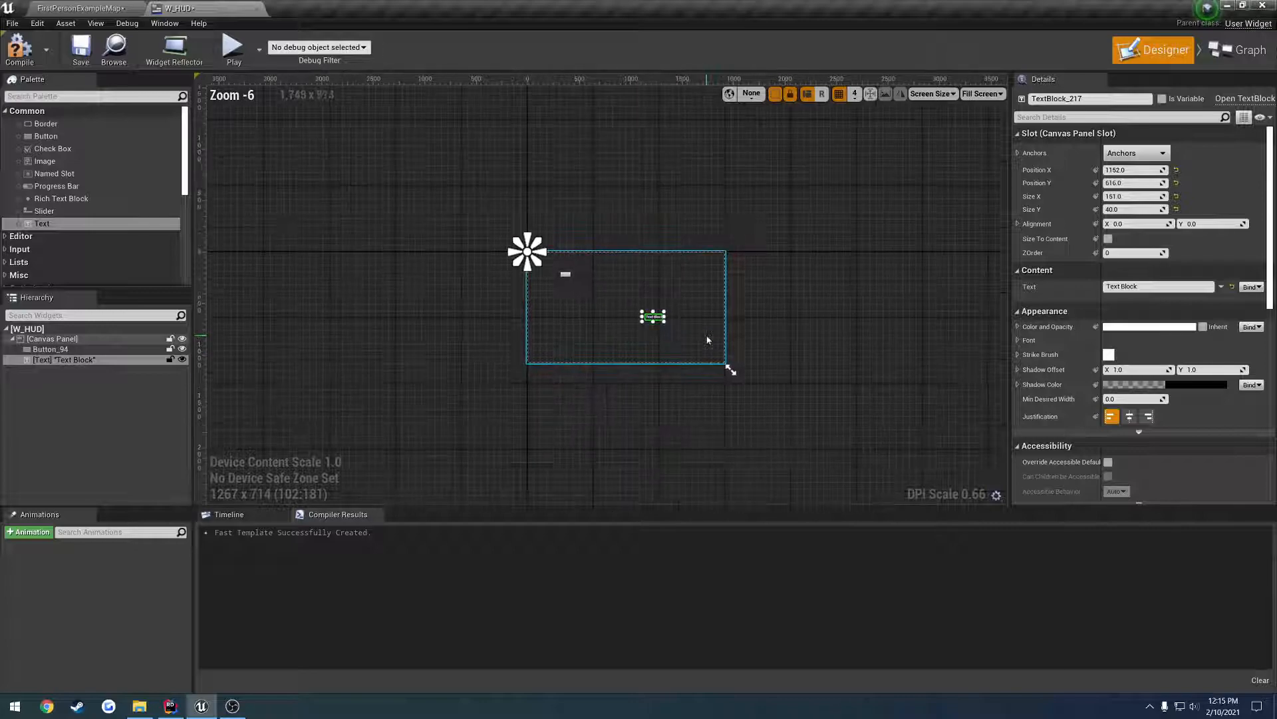
{"action": "scroll", "coordinate": [707, 340], "scroll_direction": "up", "scroll_amount": 2}
{"action": "scroll", "coordinate": [741, 371], "scroll_direction": "up", "scroll_amount": 1}
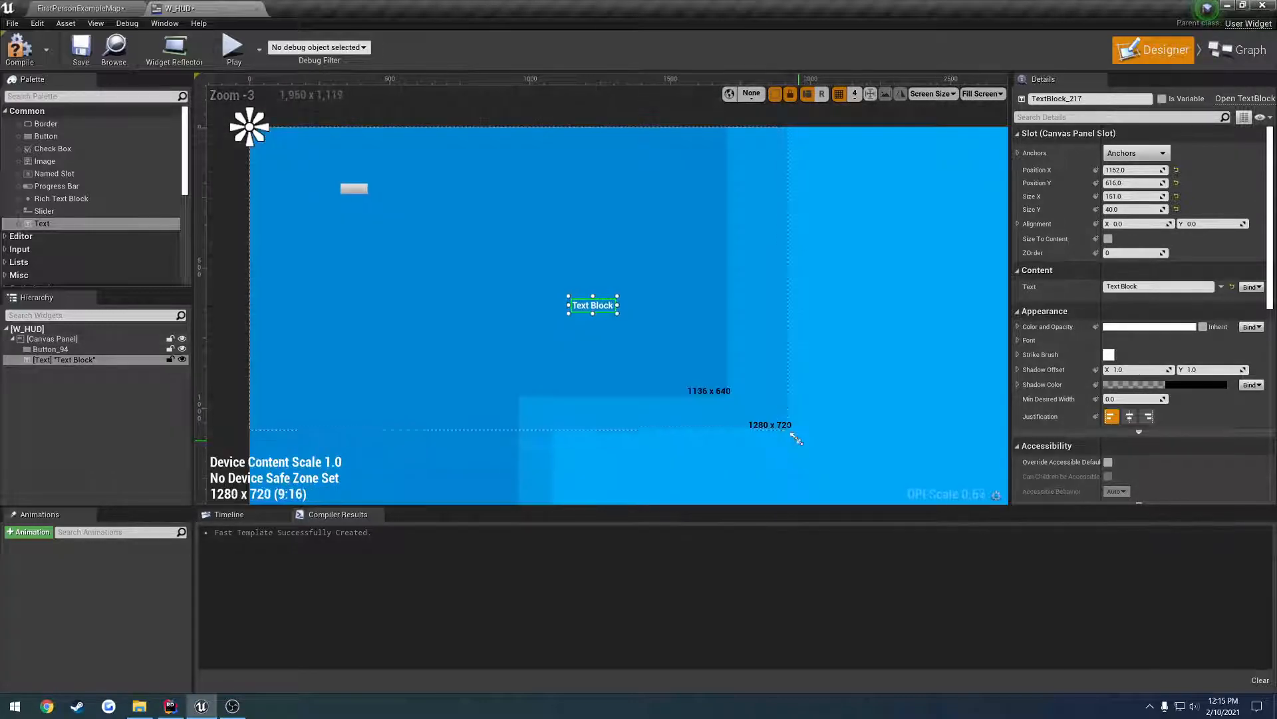
{"action": "mouse_move", "coordinate": [796, 438]}
{"action": "left_mouse_down"}
{"action": "mouse_move", "coordinate": [762, 430]}
{"action": "mouse_move", "coordinate": [796, 437]}
{"action": "left_mouse_up"}
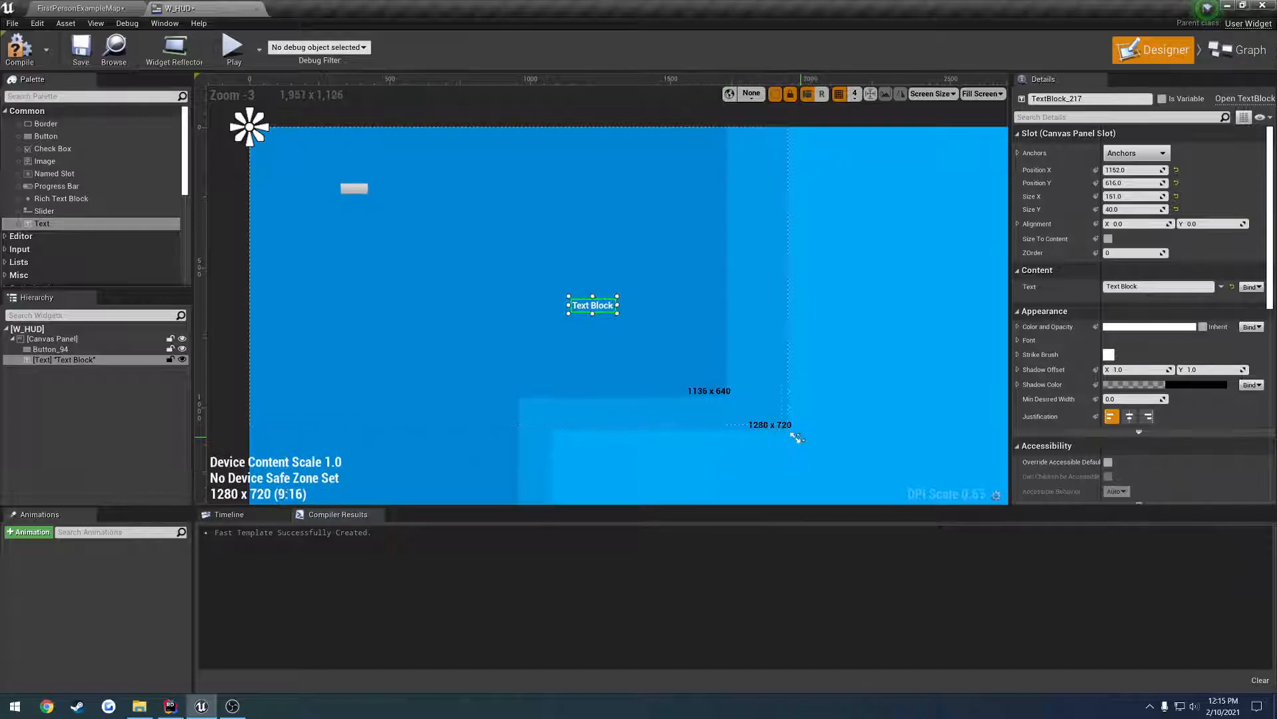
{"action": "scroll", "coordinate": [778, 413], "scroll_direction": "down", "scroll_amount": 1}
{"action": "scroll", "coordinate": [740, 382], "scroll_direction": "down", "scroll_amount": 2}
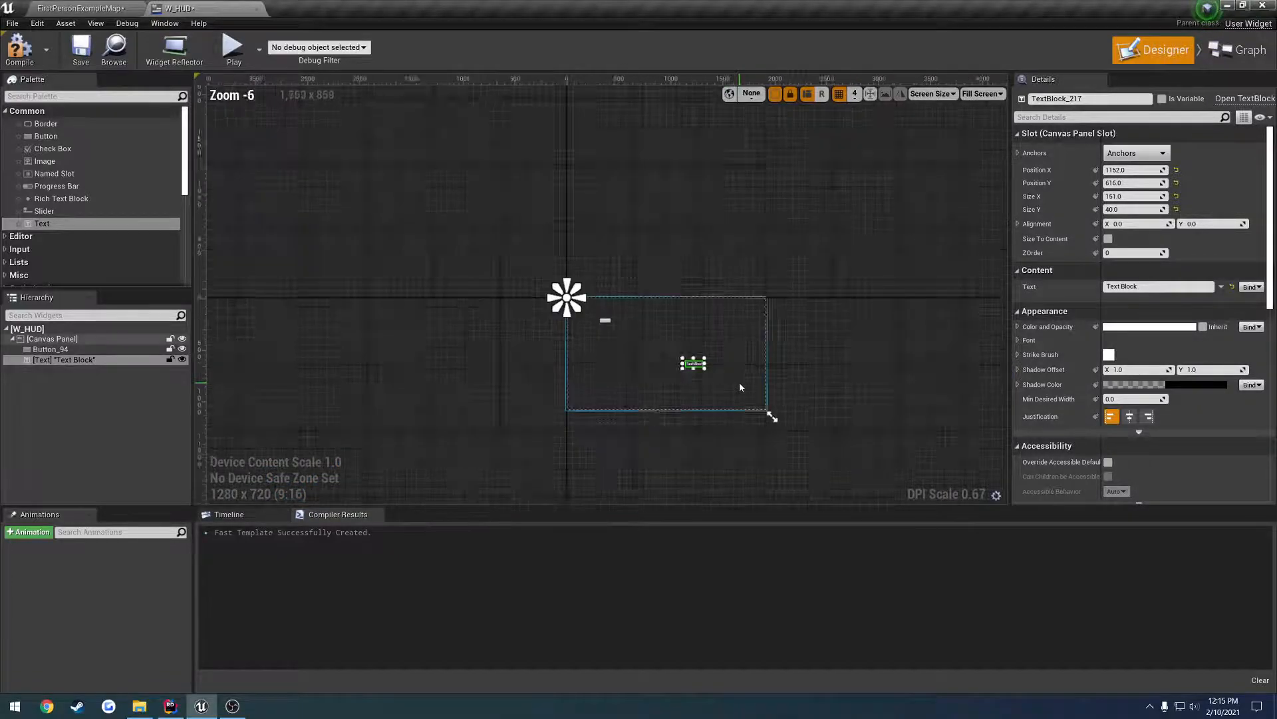
{"action": "scroll", "coordinate": [698, 339], "scroll_direction": "down", "scroll_amount": 1}
- Enlarge the canvas preview to 1920 x 1080 and compile W_HUD
{"action": "left_click", "coordinate": [619, 284]}
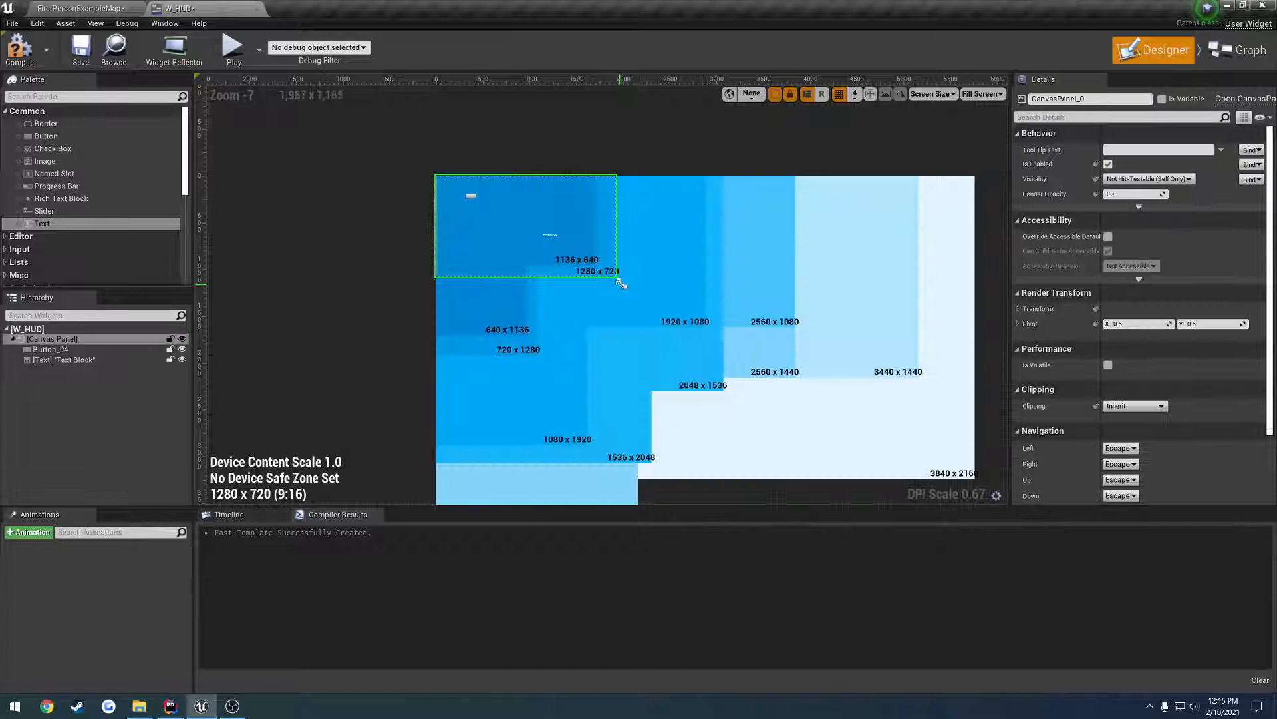
{"action": "mouse_move", "coordinate": [619, 284]}
{"action": "left_mouse_down"}
{"action": "mouse_move", "coordinate": [799, 363]}
{"action": "mouse_move", "coordinate": [801, 383]}
{"action": "mouse_move", "coordinate": [985, 479]}
{"action": "mouse_move", "coordinate": [614, 286]}
{"action": "left_mouse_up"}
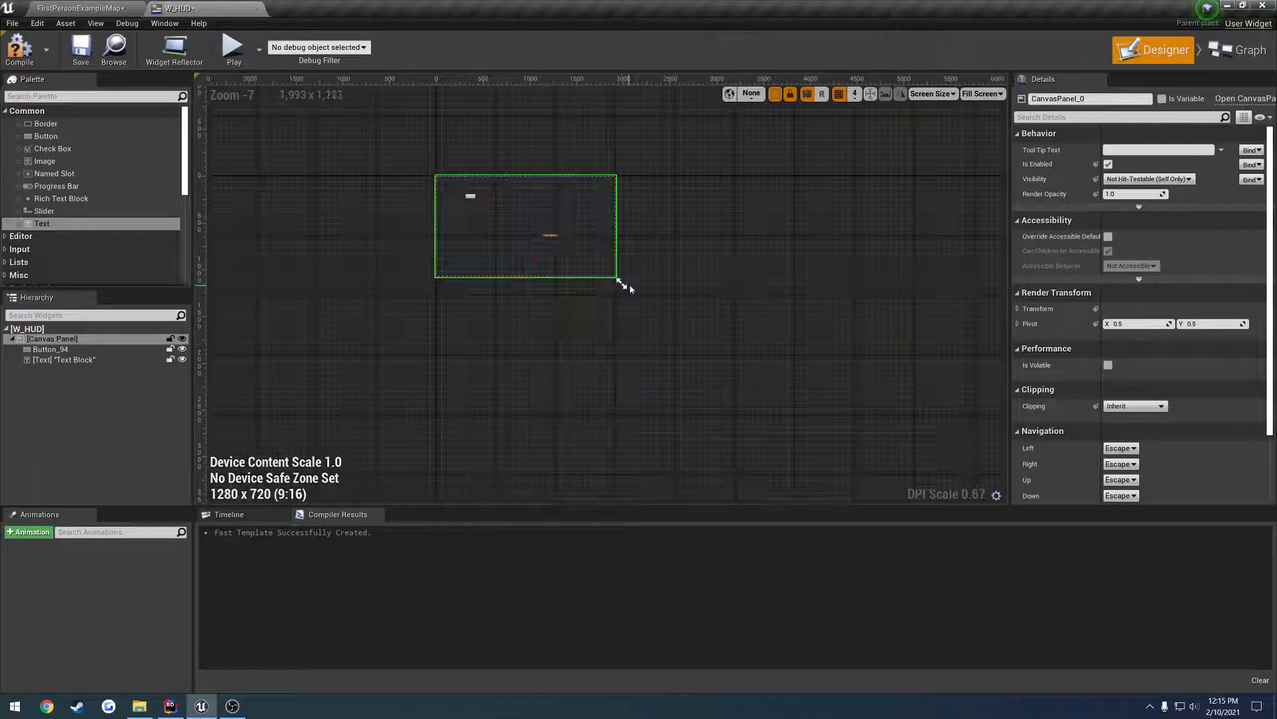
{"action": "scroll", "coordinate": [747, 349], "scroll_direction": "up", "scroll_amount": 5}
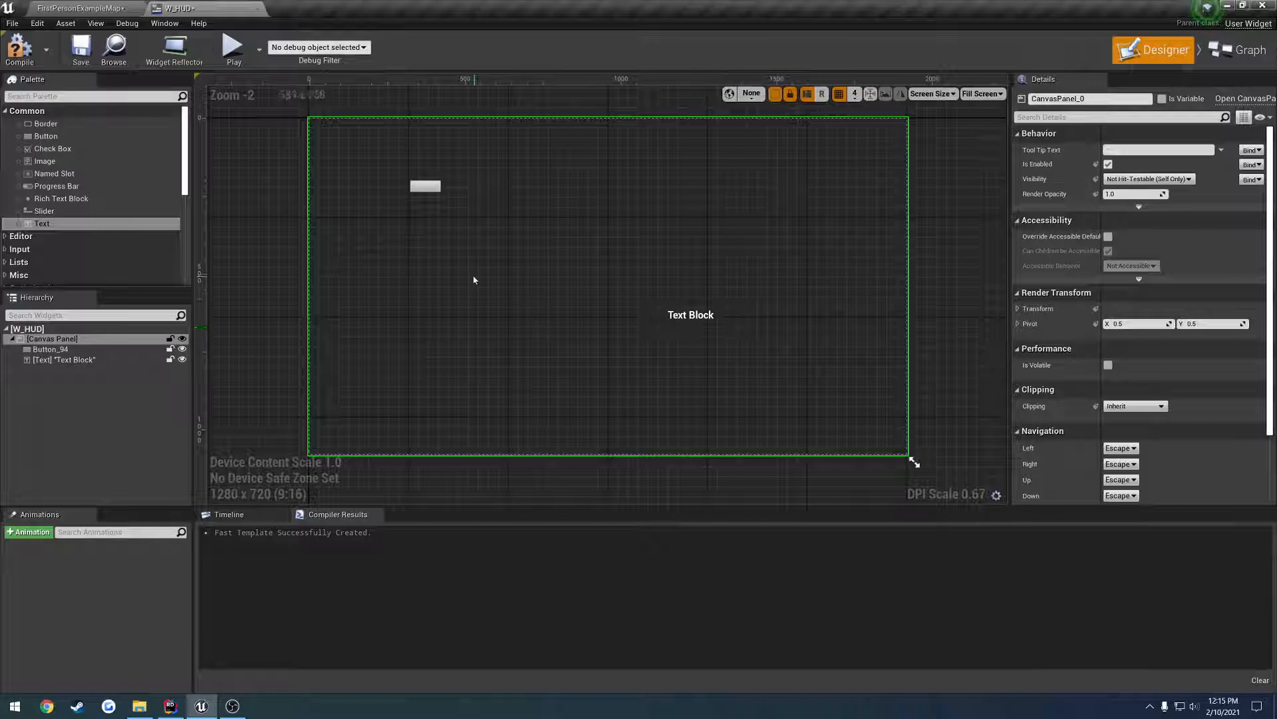
{"action": "left_click", "coordinate": [19, 46]}
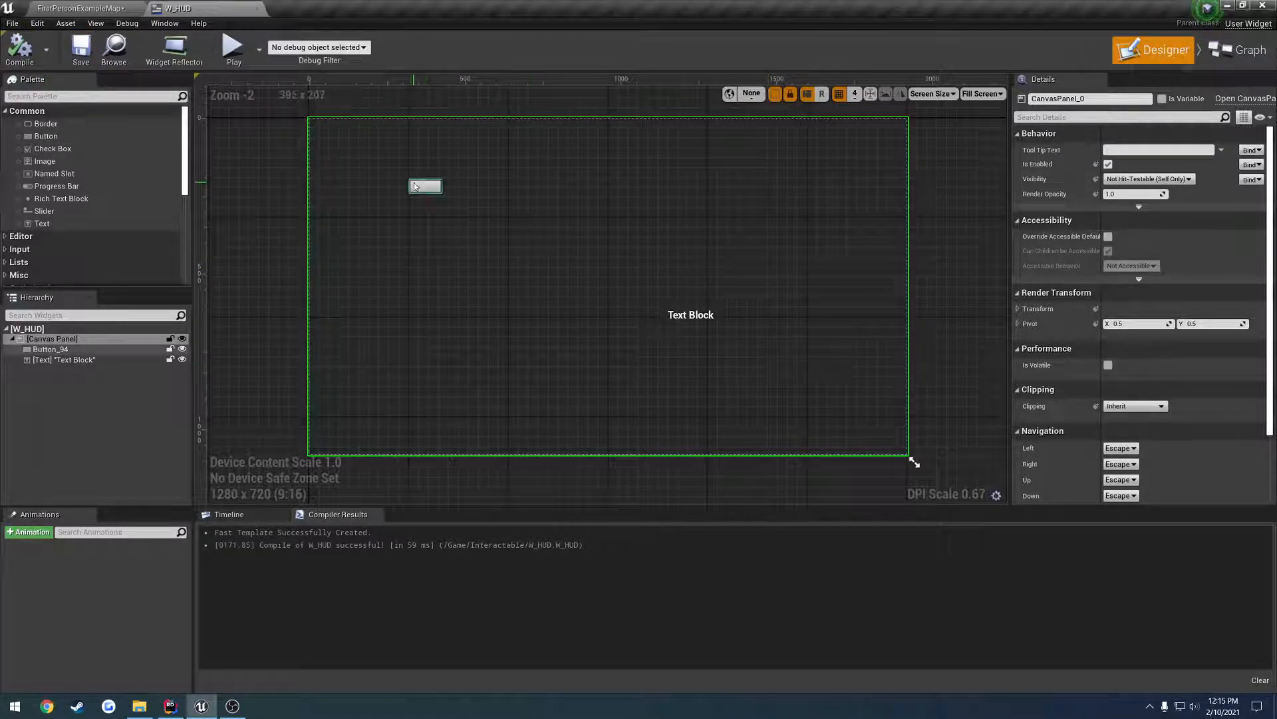
- Reposition the button and Text Block, then start a level test play from the map
{"action": "left_click_drag", "start_coordinate": [424, 186], "coordinate": [540, 250]}
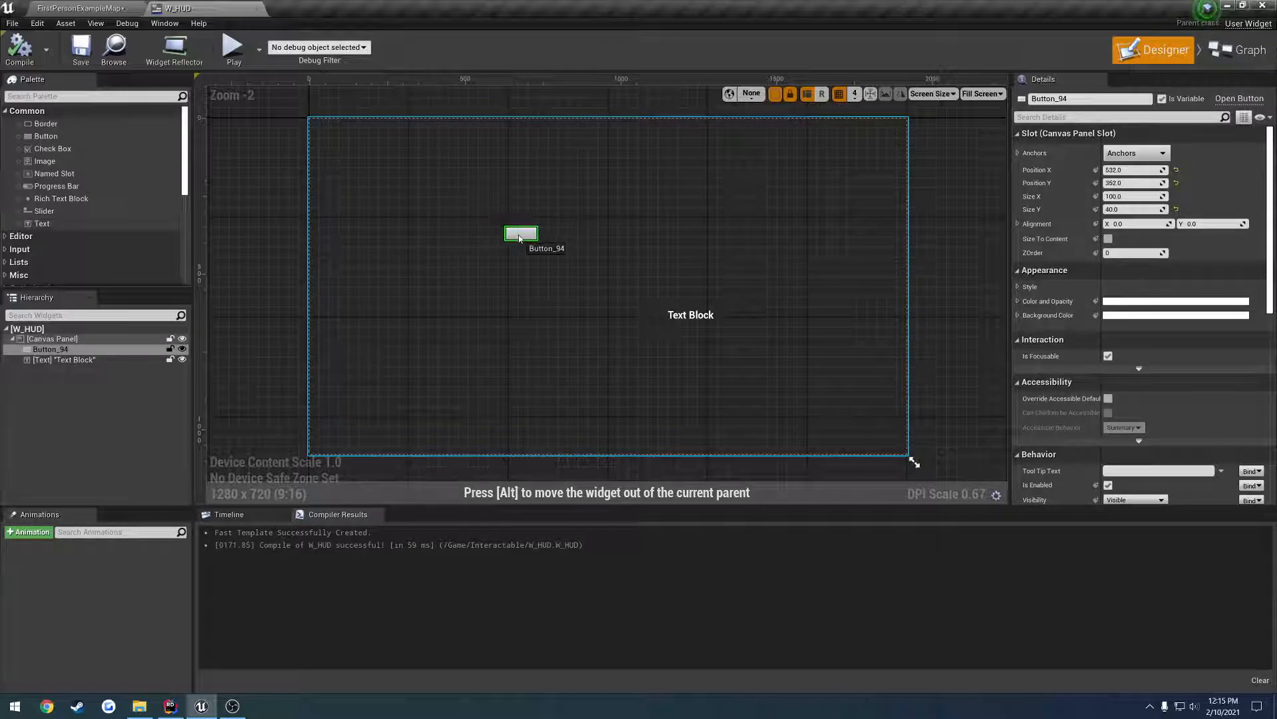
{"action": "mouse_move", "coordinate": [693, 317]}
{"action": "left_mouse_down"}
{"action": "mouse_move", "coordinate": [602, 239]}
{"action": "mouse_move", "coordinate": [653, 263]}
{"action": "left_mouse_up"}
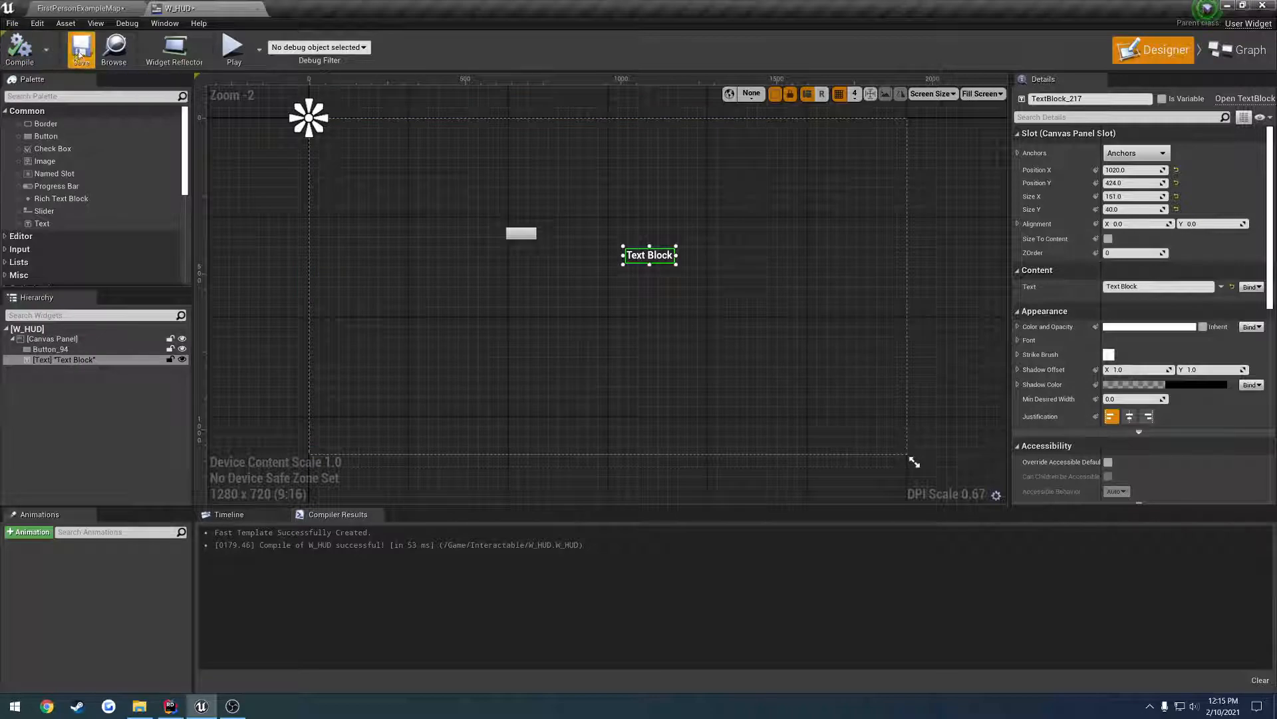
{"action": "left_click", "coordinate": [90, 8]}
{"action": "left_click", "coordinate": [879, 50]}
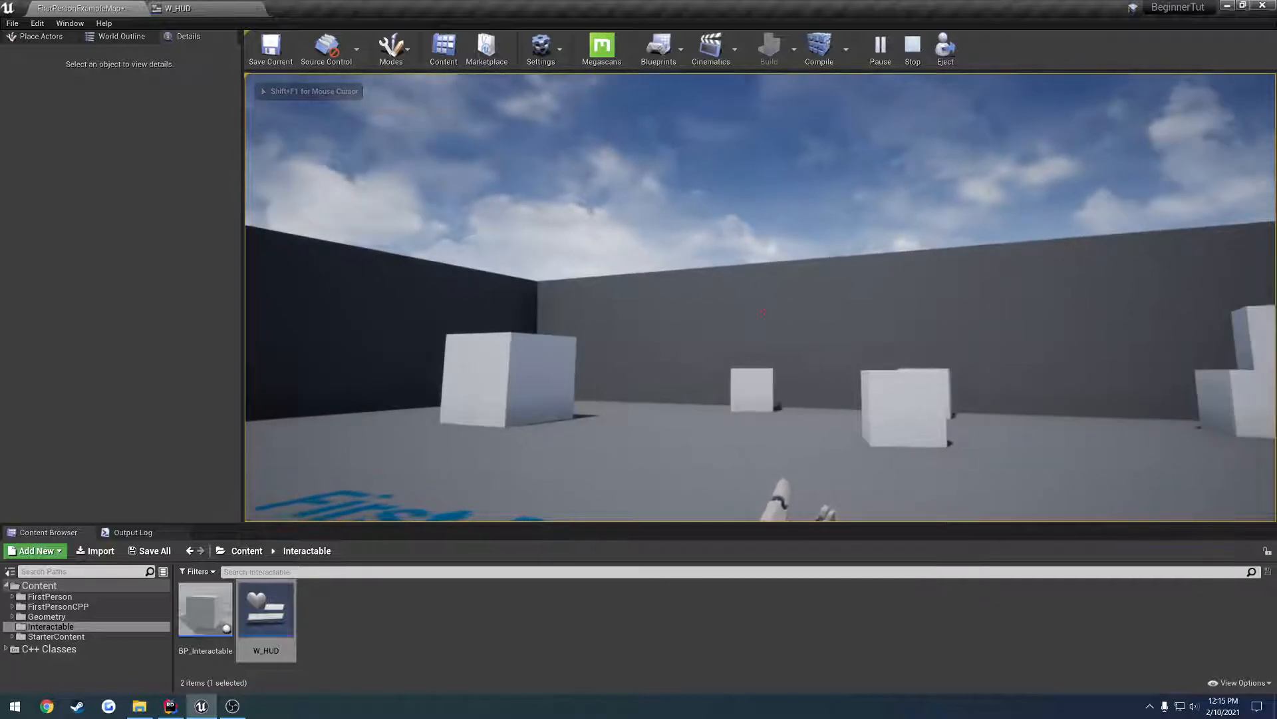
- Stop the play session, glance at W_HUD, and return to the FirstPersonExampleMap editor
{"action": "key", "text": "Escape"}
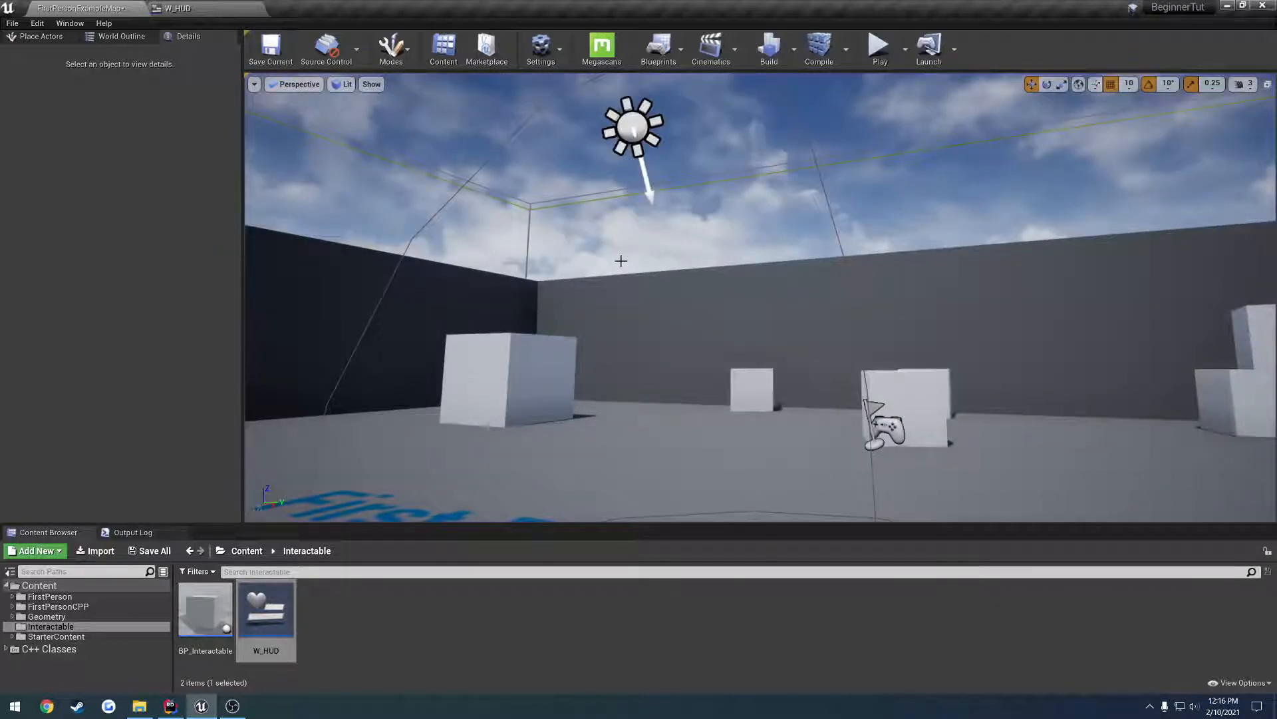
{"action": "key", "text": "ctrl+Tab"}
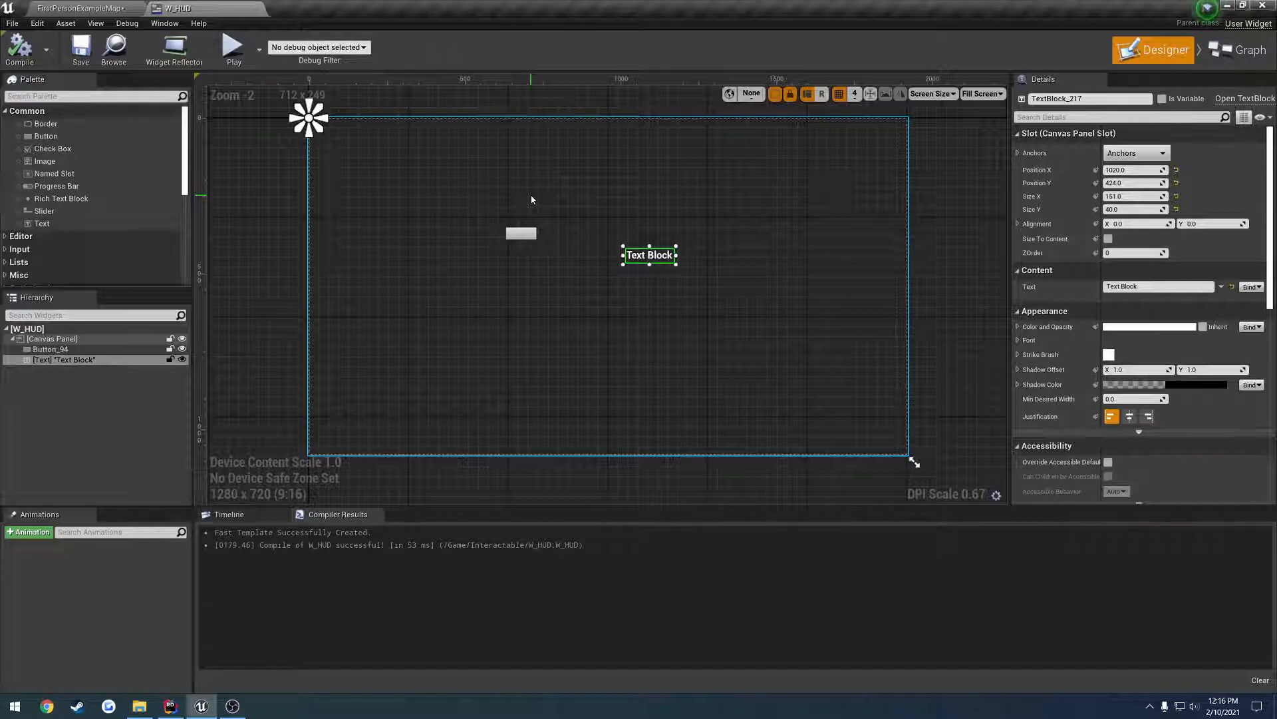
{"action": "left_click", "coordinate": [91, 10]}
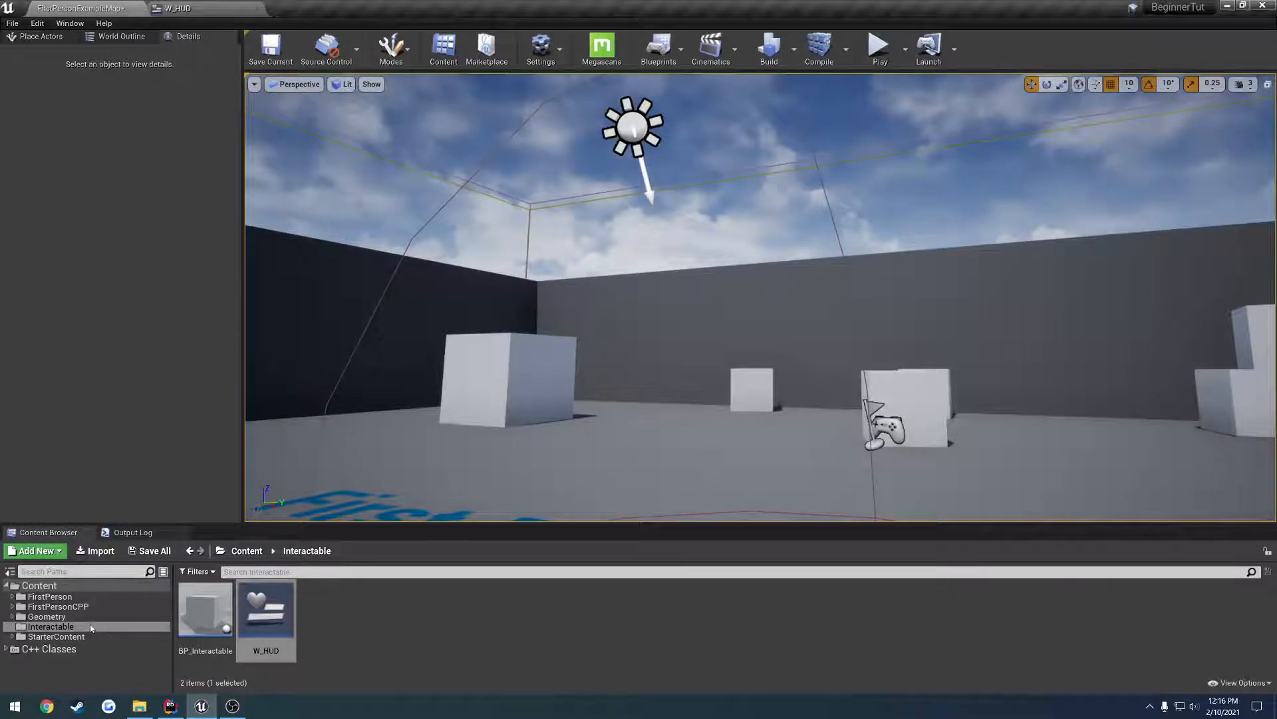
- Open FirstPersonCharacter from FirstPersonCPP > Blueprints in the full Blueprint editor
{"action": "left_click", "coordinate": [88, 606]}
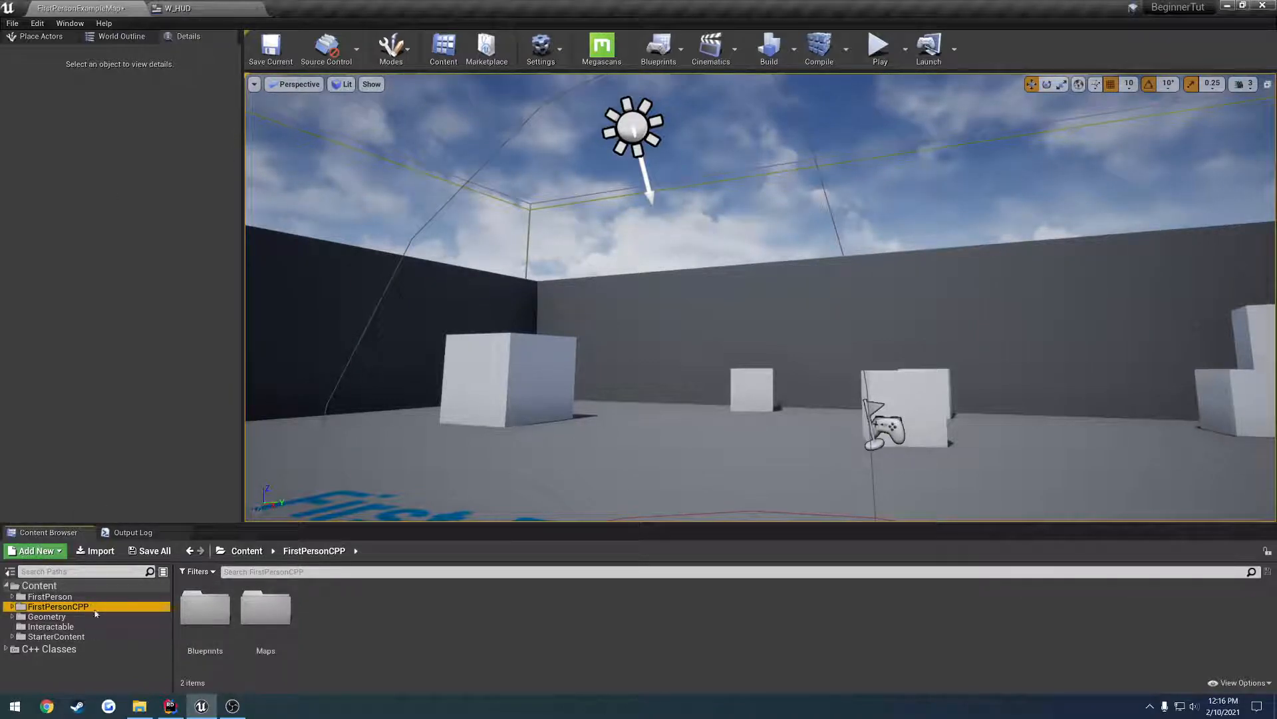
{"action": "double_click", "coordinate": [211, 611]}
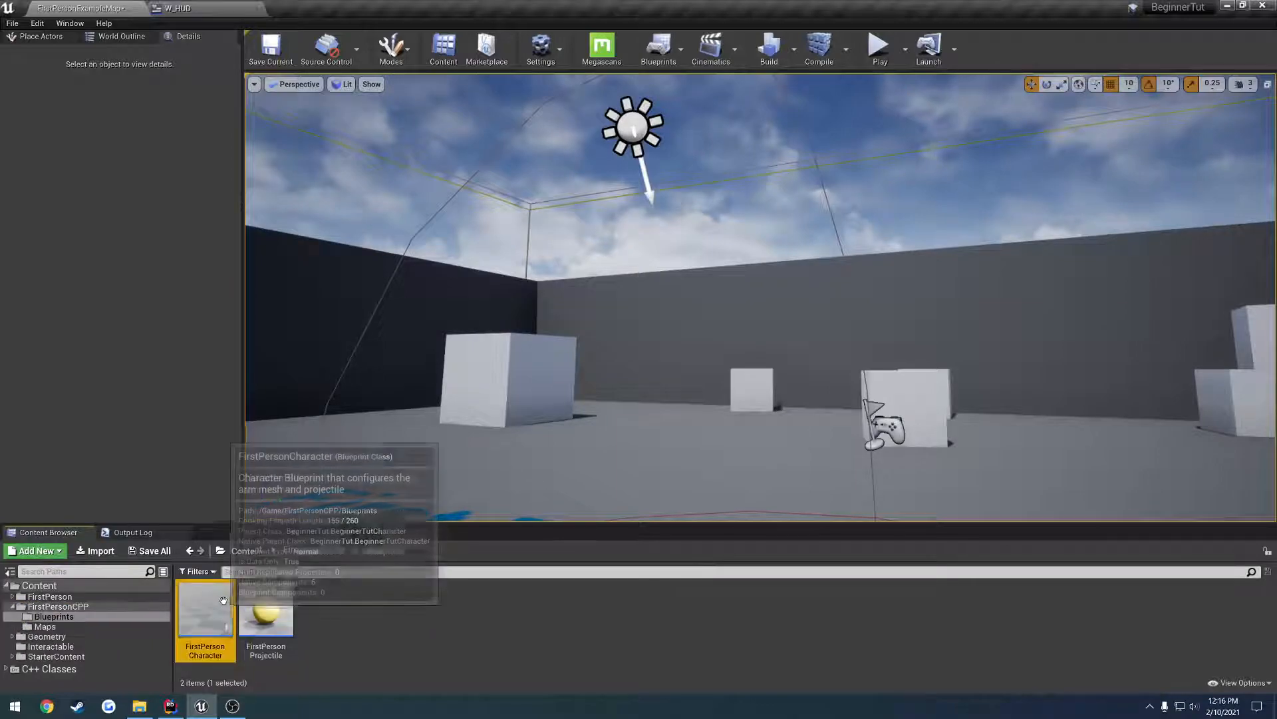
{"action": "double_click", "coordinate": [215, 605]}
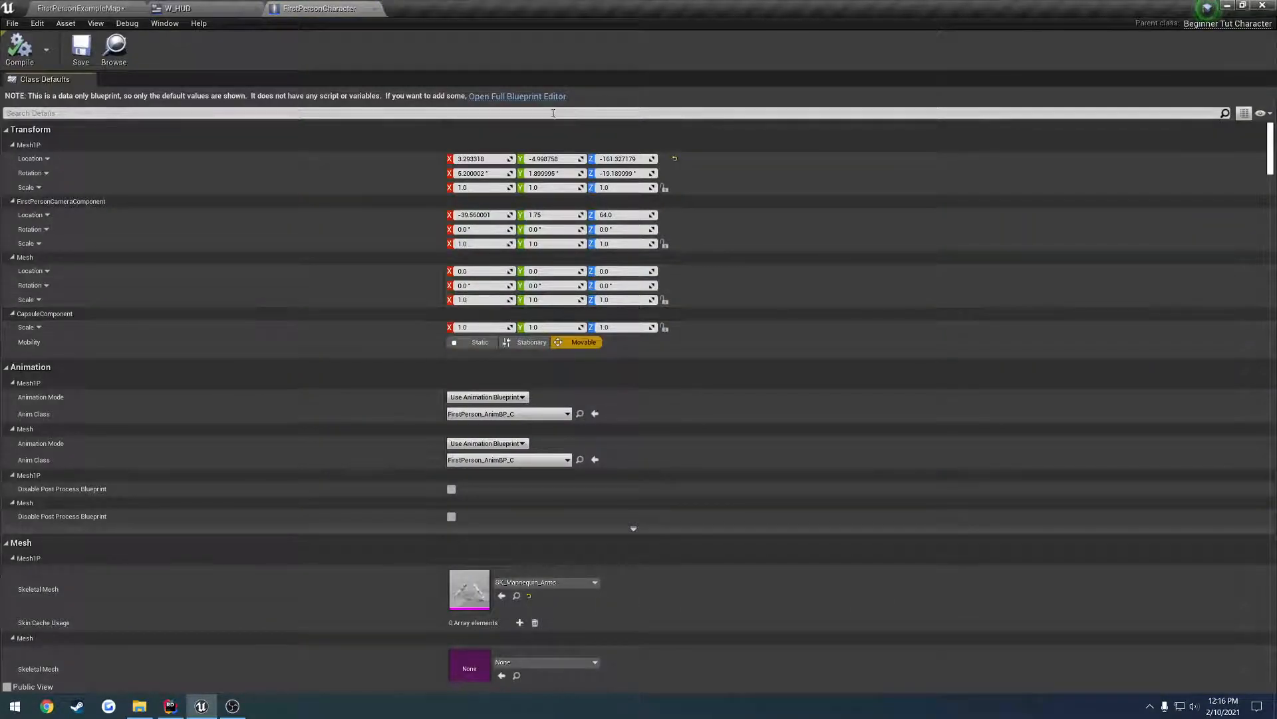
{"action": "left_click", "coordinate": [535, 97]}
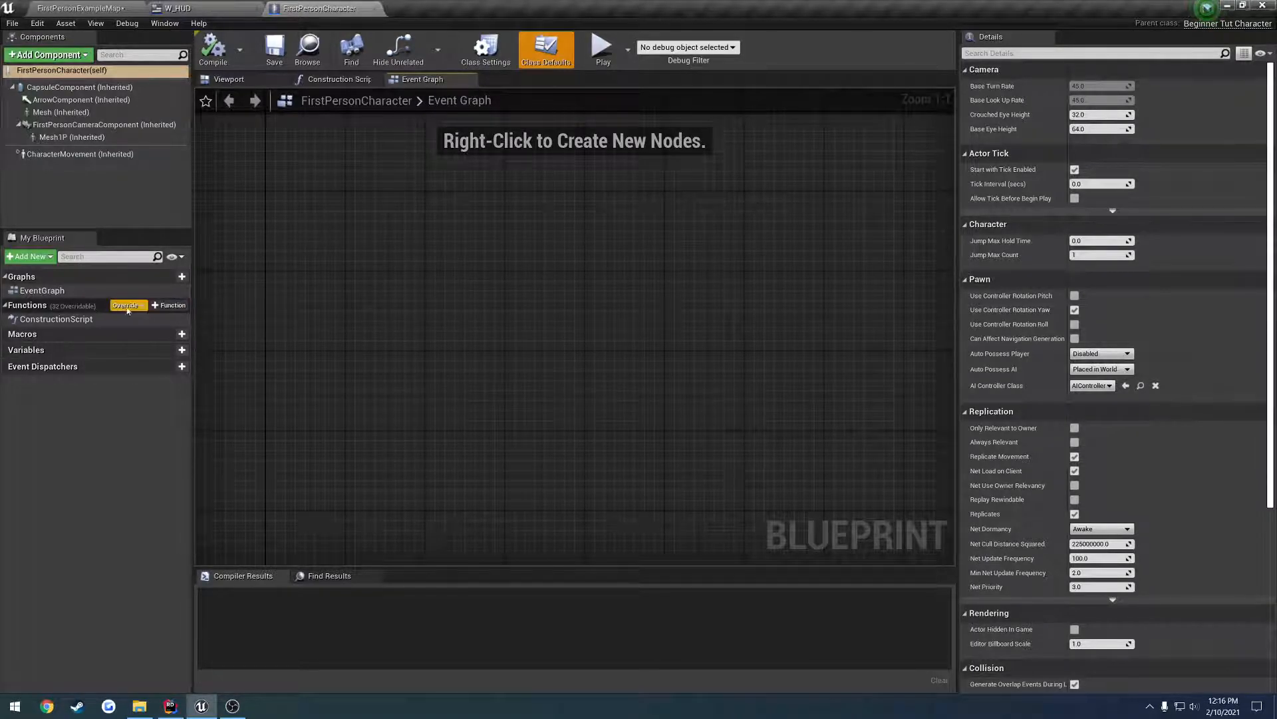
- Add an Event BeginPlay node to the Event Graph via Override
{"action": "left_click", "coordinate": [128, 305]}
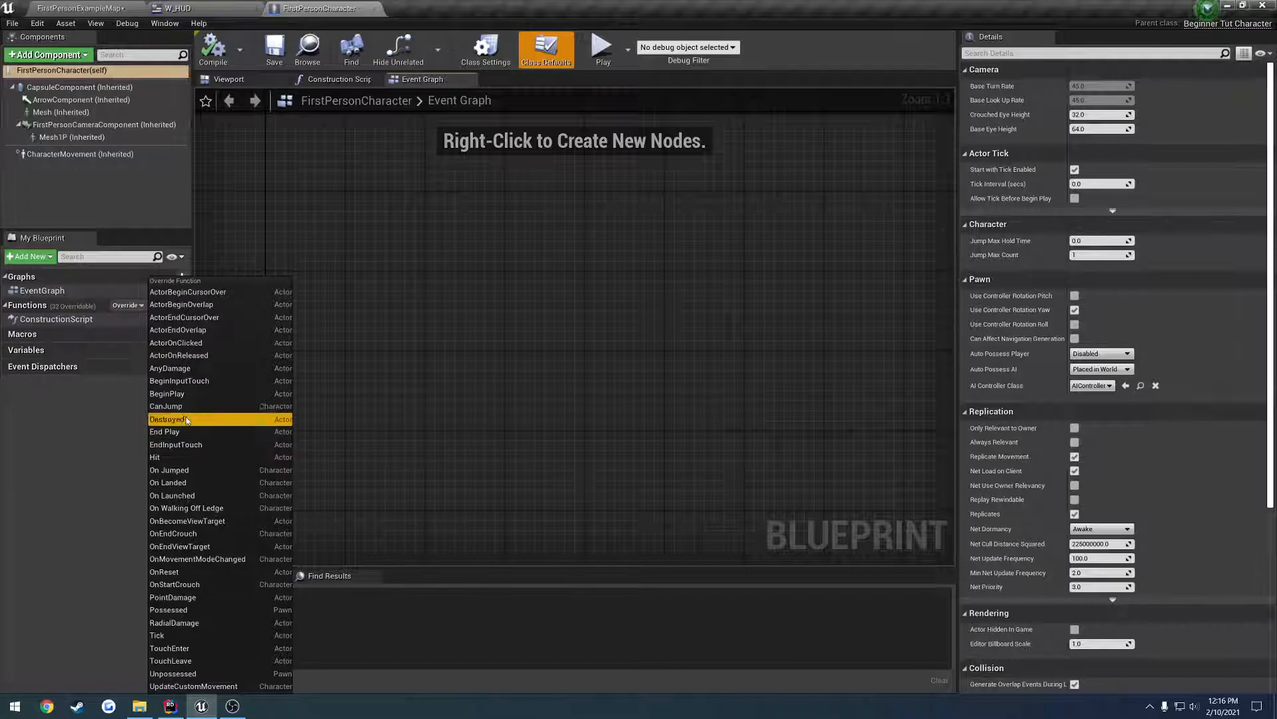
{"action": "left_click", "coordinate": [186, 395]}
{"action": "left_click", "coordinate": [469, 339]}
{"action": "right_click_drag", "start_coordinate": [488, 343], "coordinate": [374, 281]}
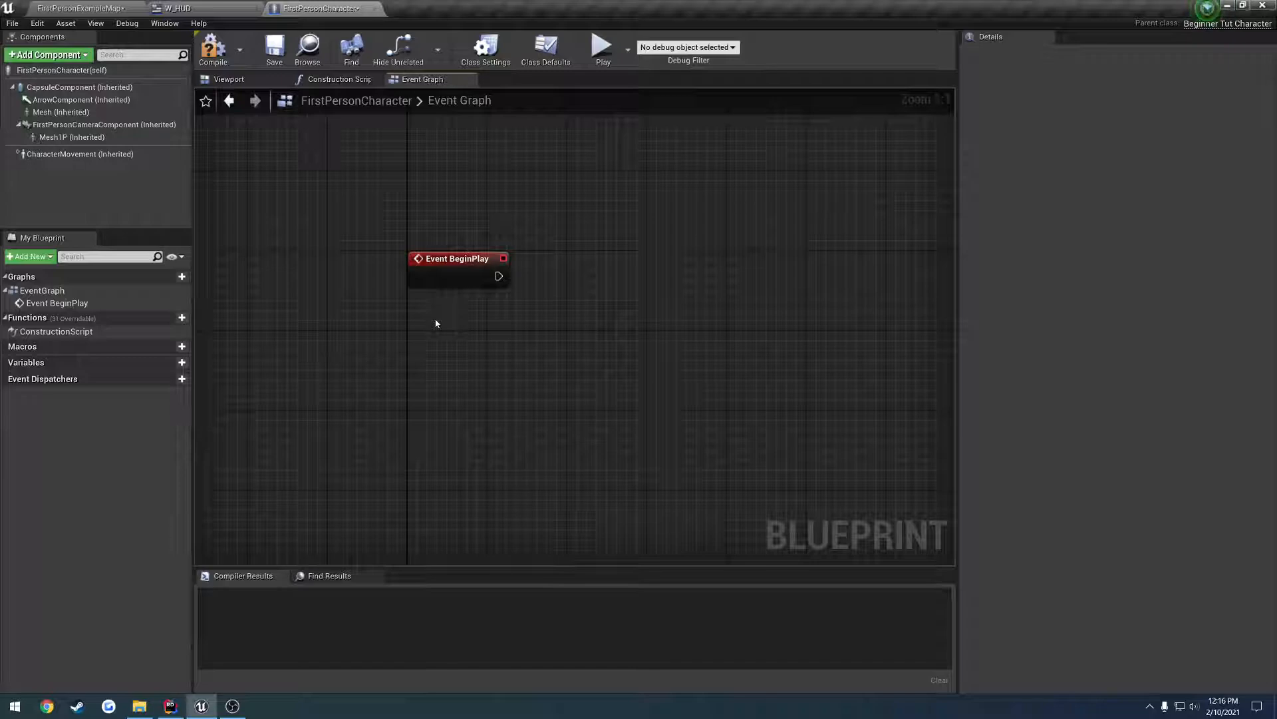
- Add a Create Widget node after BeginPlay with its Class set to W_HUD
{"action": "left_click_drag", "start_coordinate": [503, 287], "coordinate": [557, 306]}
{"action": "right_click", "coordinate": [532, 271]}
{"action": "type", "text": "createw"}
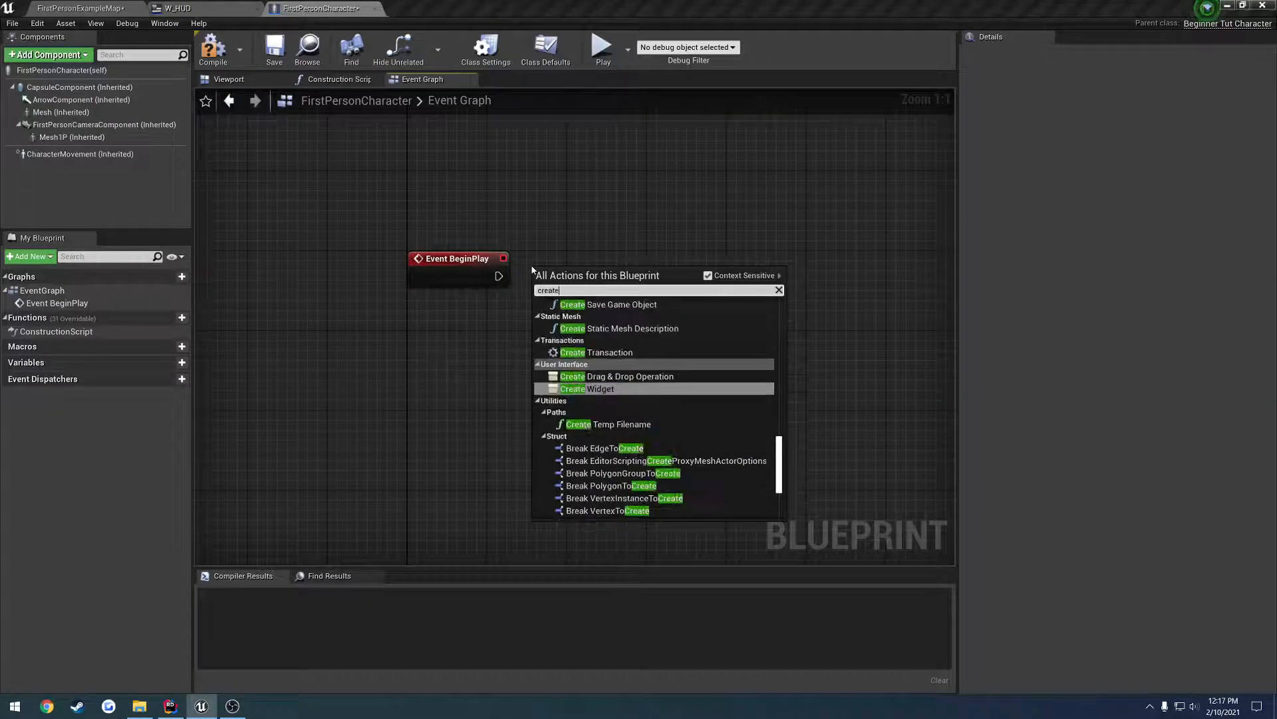
{"action": "left_click", "coordinate": [589, 315]}
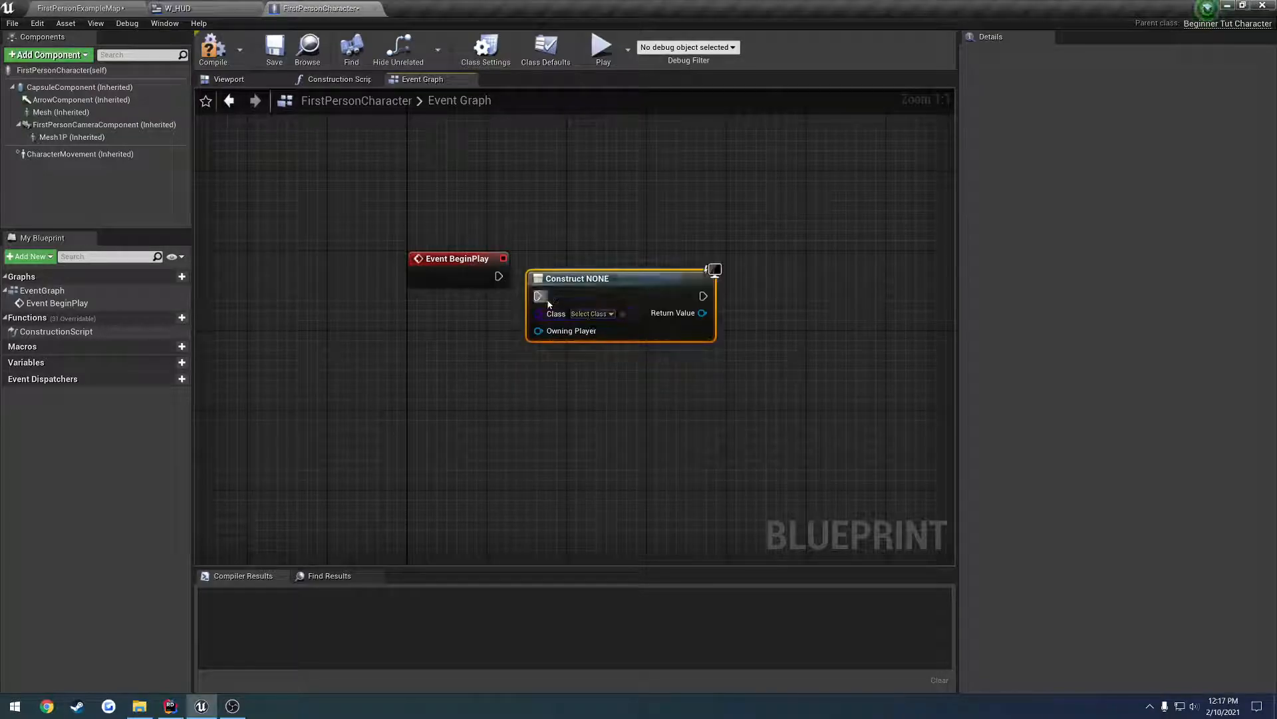
{"action": "left_click_drag", "start_coordinate": [597, 279], "coordinate": [587, 259]}
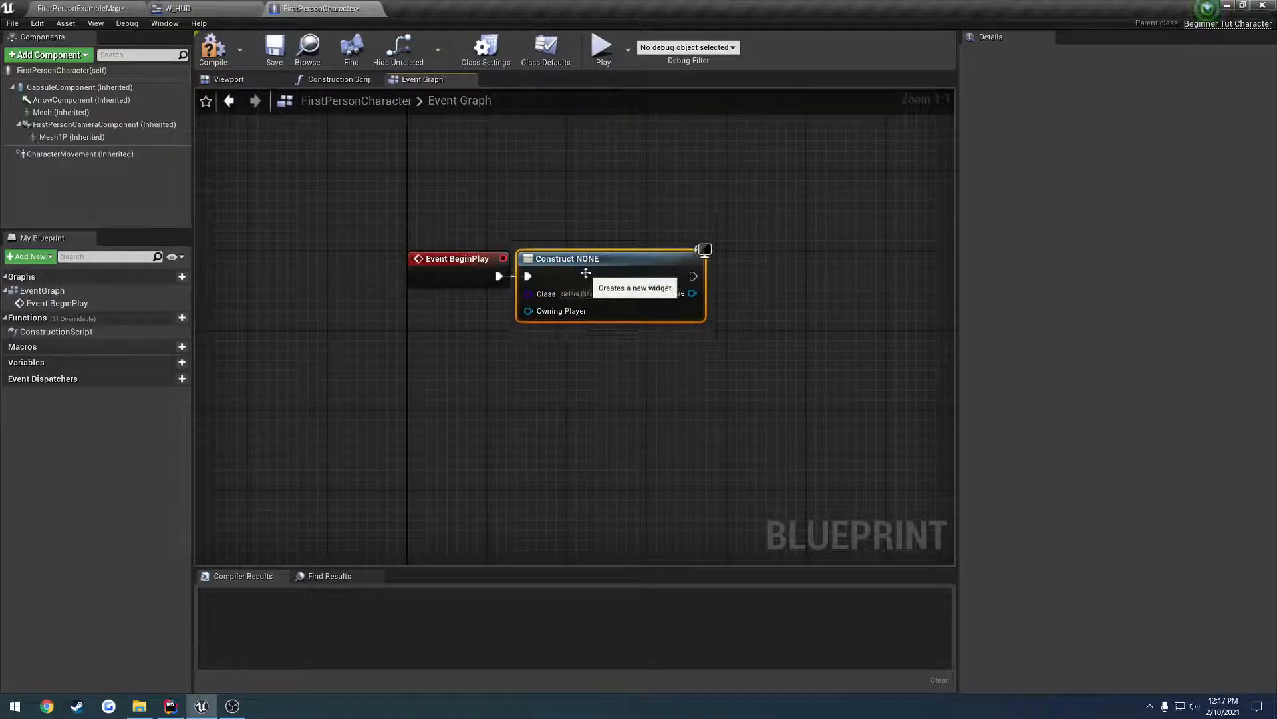
{"action": "left_click", "coordinate": [566, 295]}
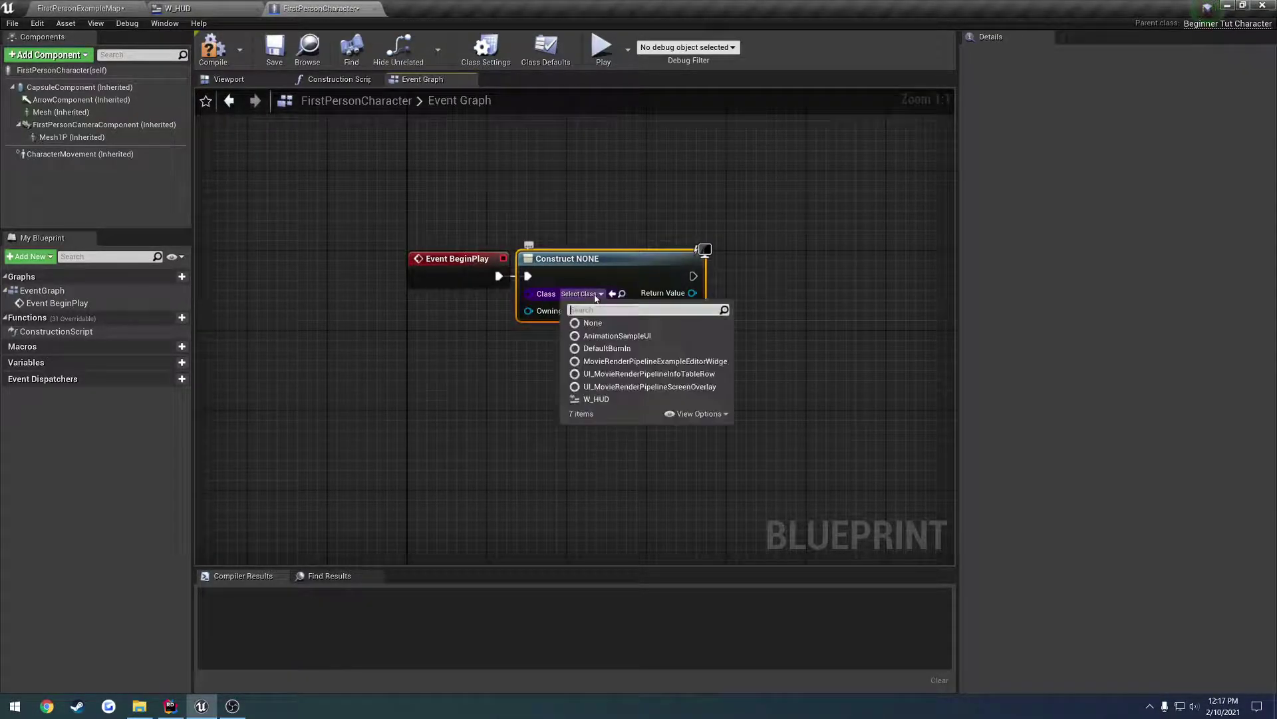
{"action": "left_click", "coordinate": [609, 400]}
- Feed the created widget into an Add to Viewport node and line it up
{"action": "right_click_drag", "start_coordinate": [676, 292], "coordinate": [559, 307]}
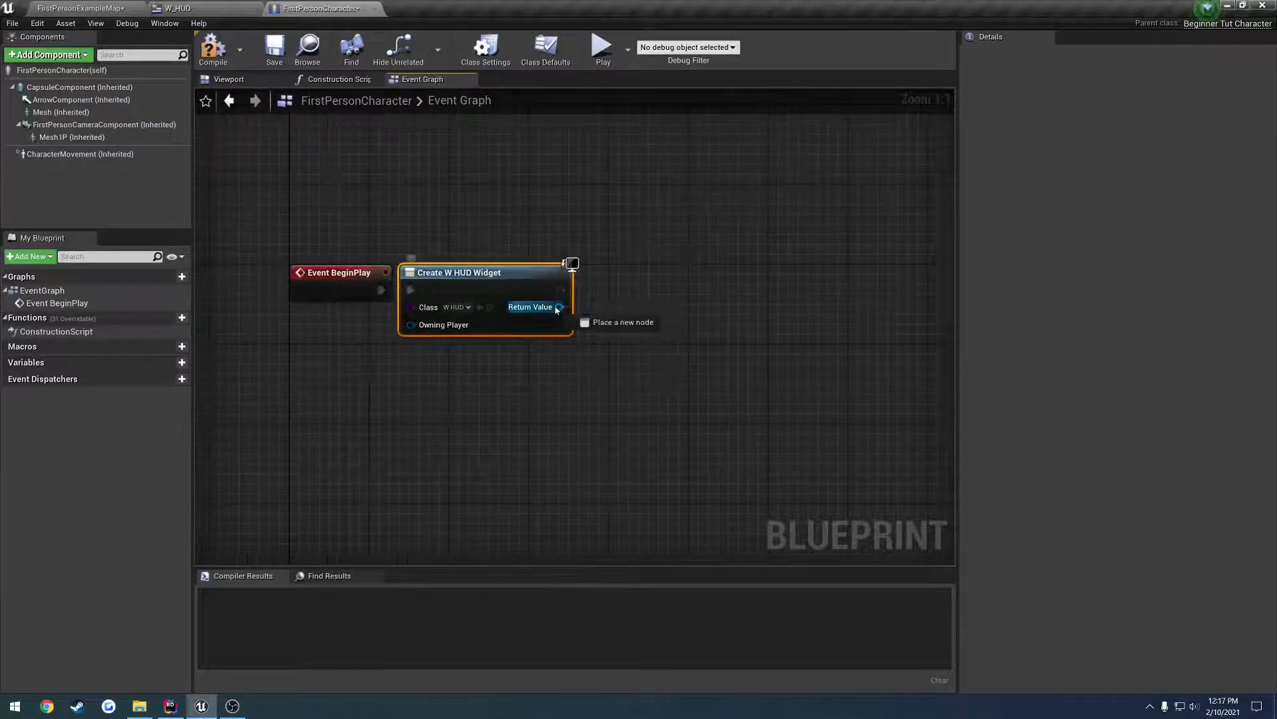
{"action": "left_click_drag", "start_coordinate": [559, 307], "coordinate": [615, 310]}
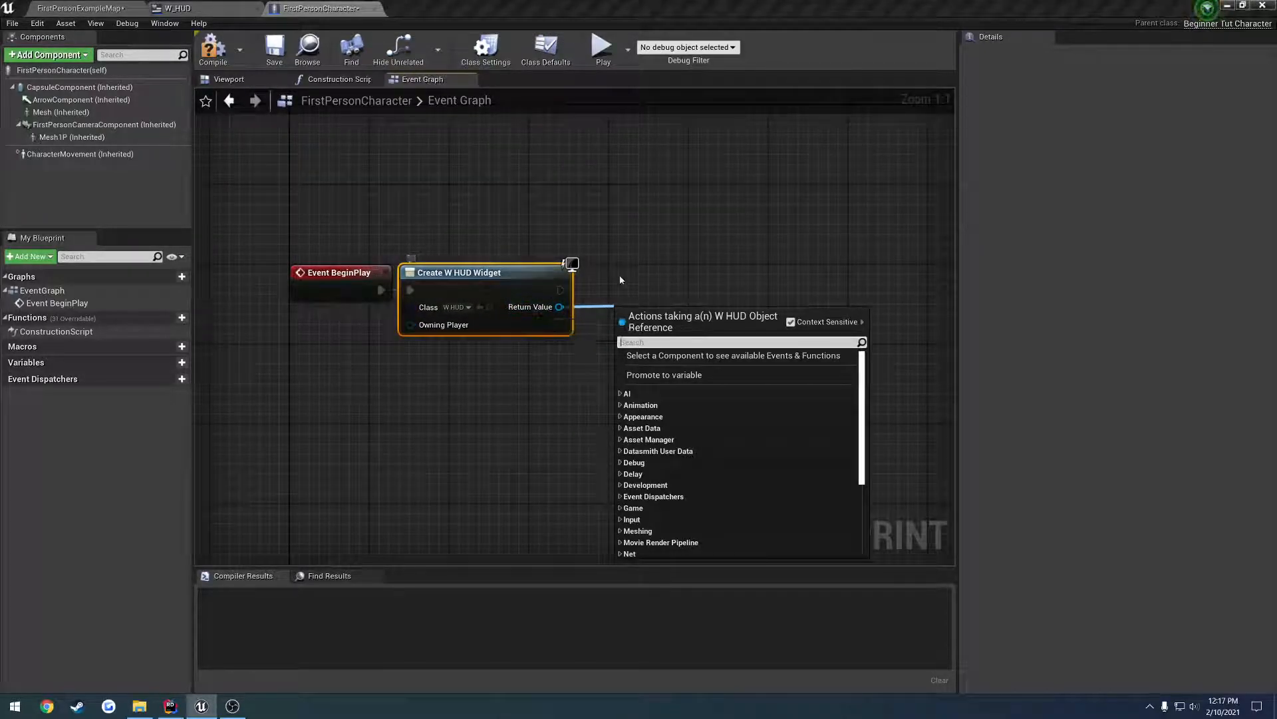
{"action": "type", "text": "add to"}
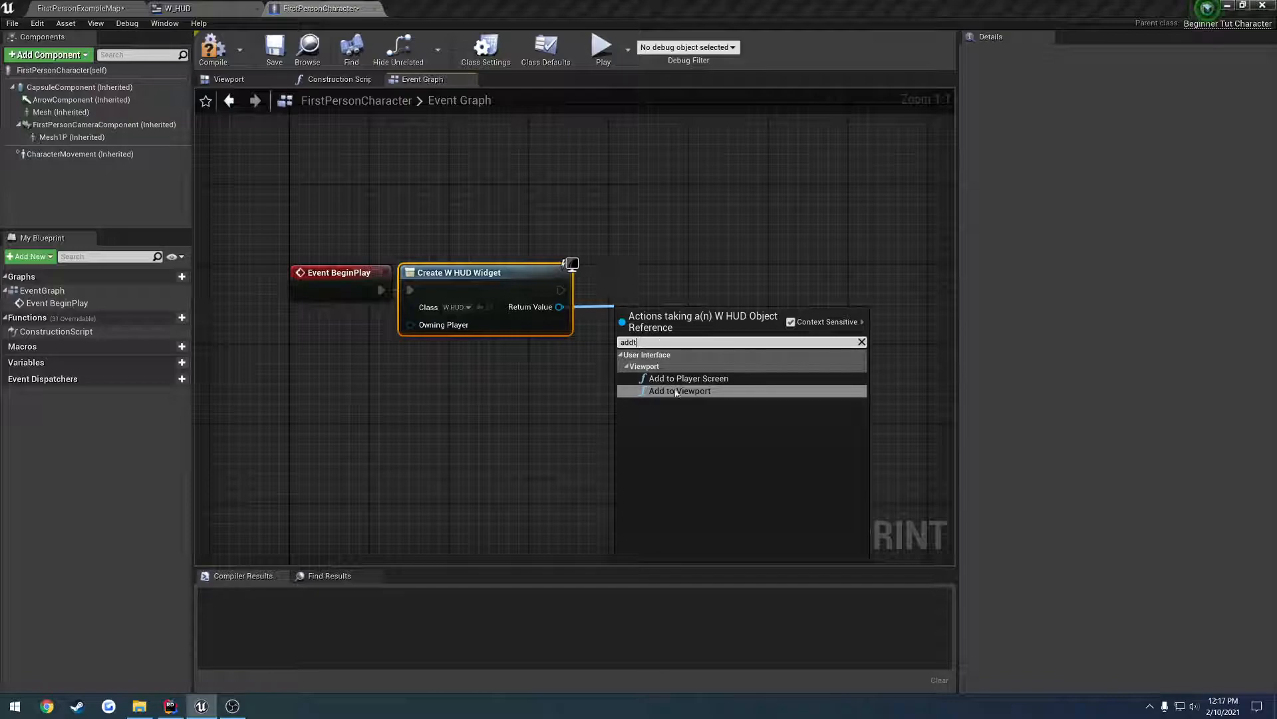
{"action": "key", "text": "Return"}
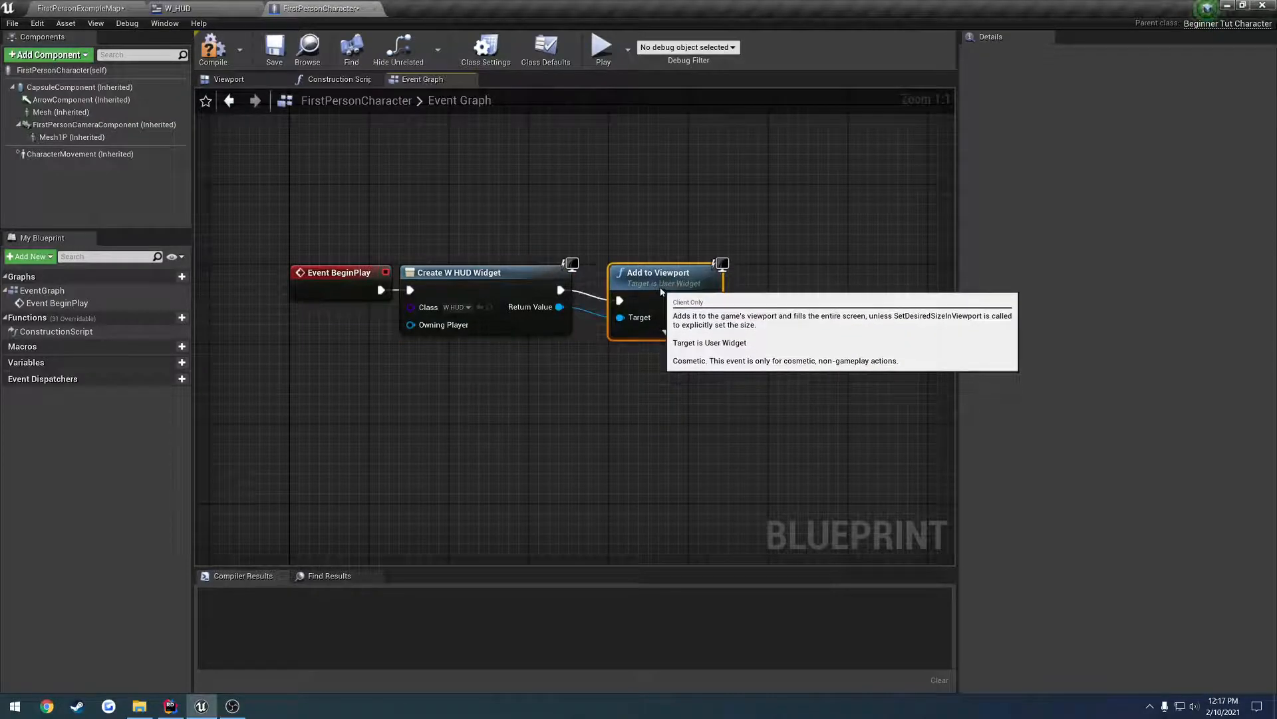
{"action": "left_click_drag", "start_coordinate": [650, 330], "coordinate": [640, 290]}
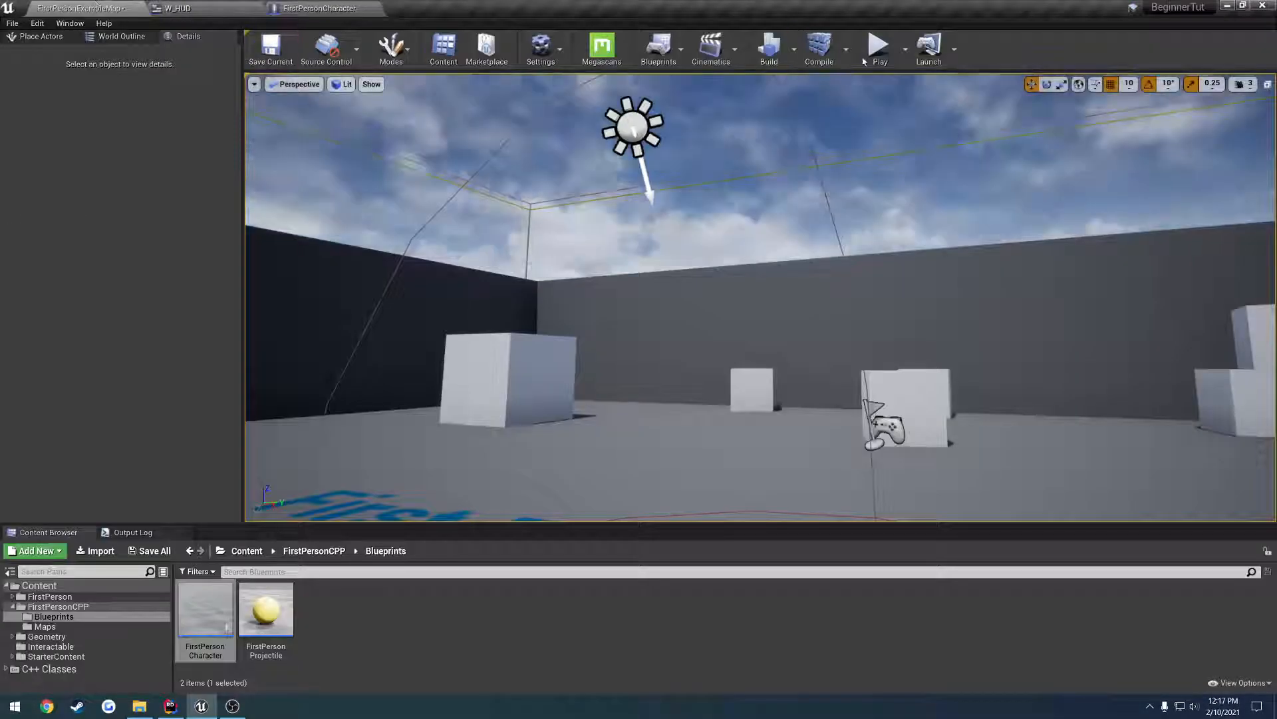
- Test-play to confirm the HUD shows on screen, stop, and tidy the Create W HUD Widget node
{"action": "left_click", "coordinate": [881, 47]}
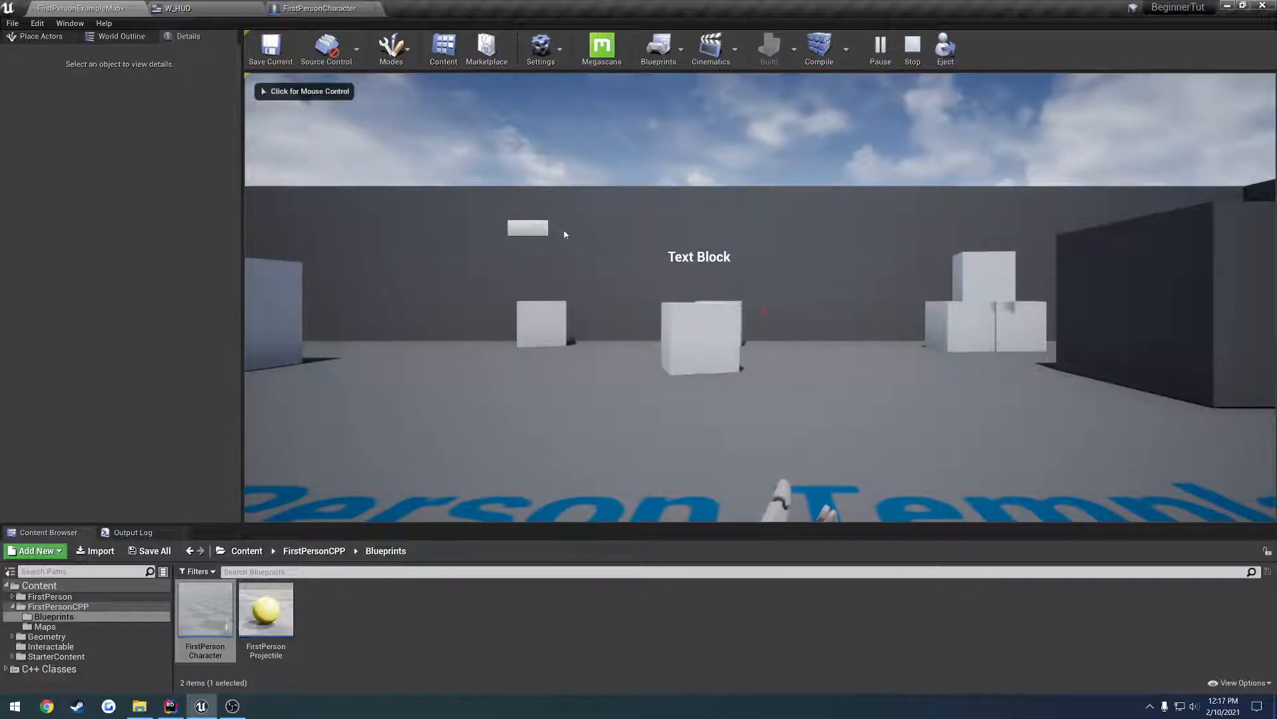
{"action": "left_click", "coordinate": [729, 239]}
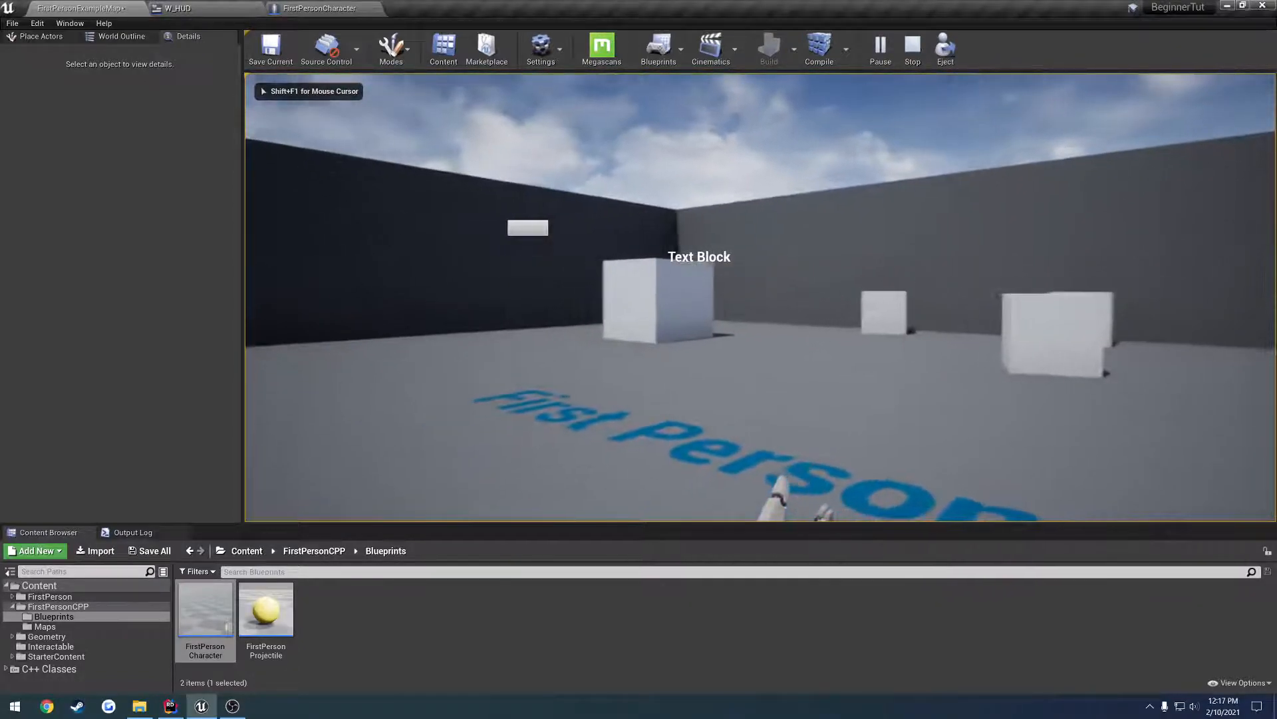
{"action": "key", "text": "Escape"}
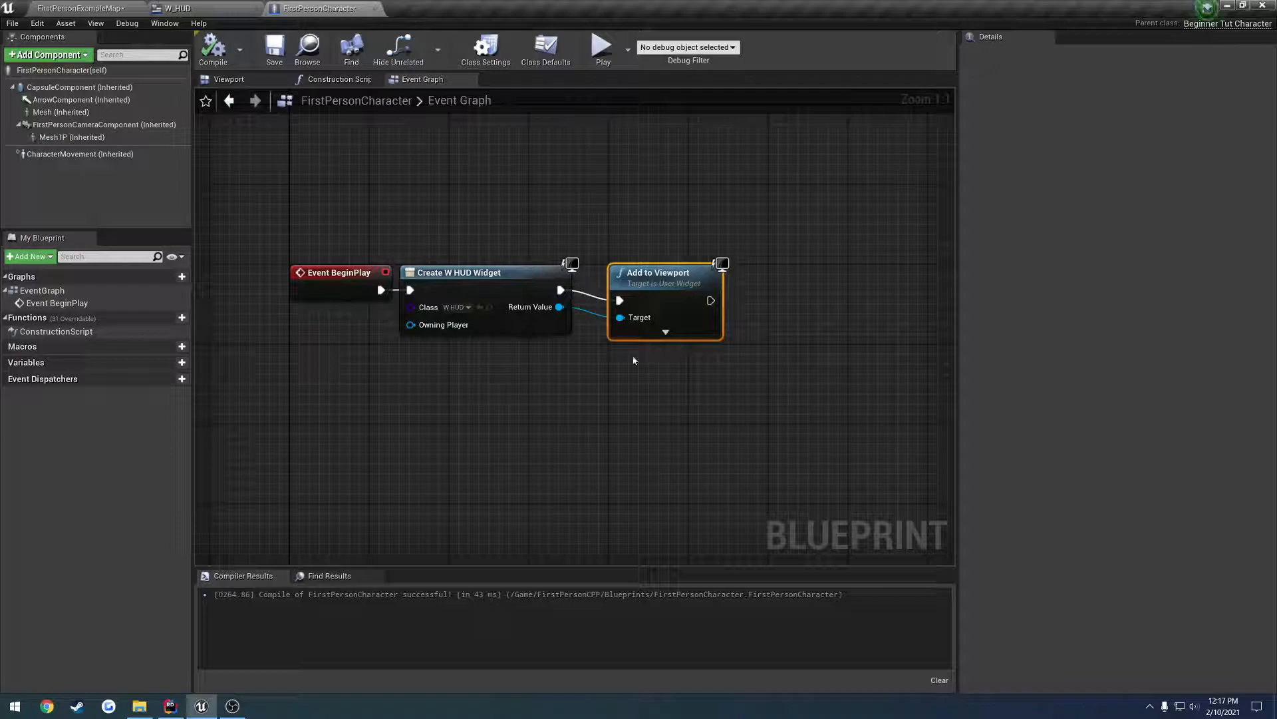
{"action": "left_click_drag", "start_coordinate": [501, 275], "coordinate": [512, 275]}
{"action": "left_click", "coordinate": [788, 324]}
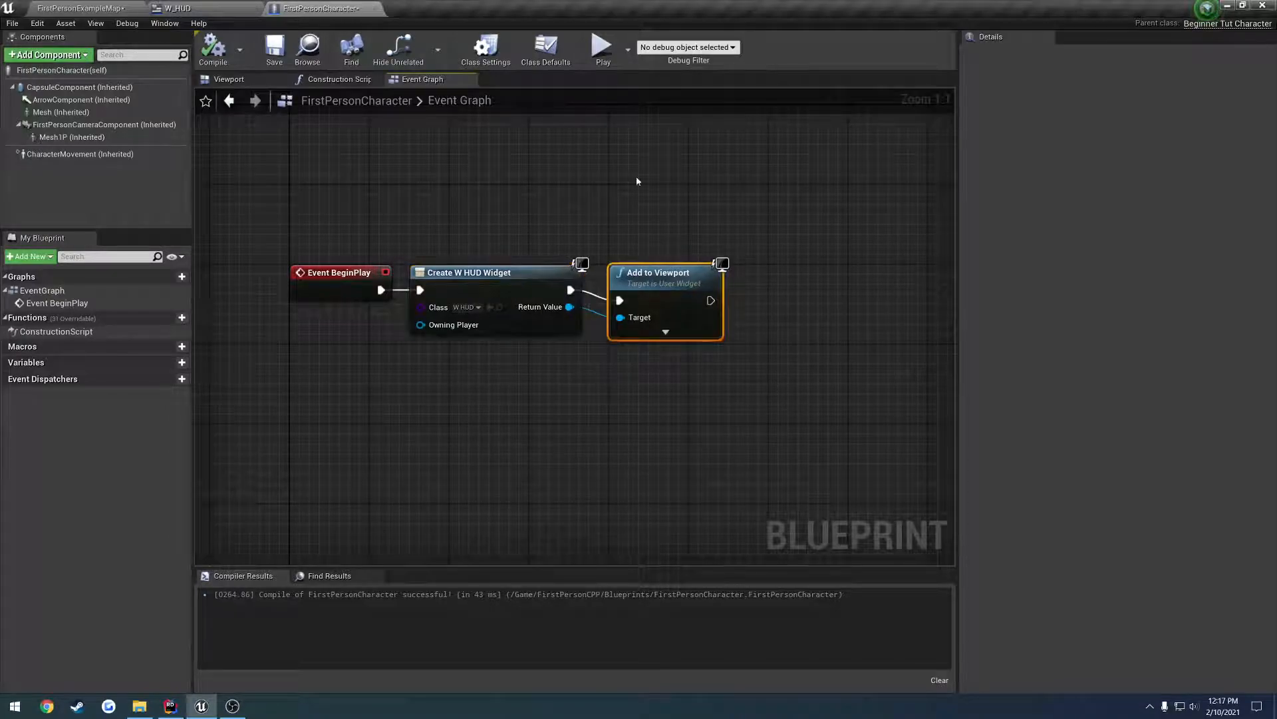
- Delete Button_94 from W_HUD, preview the result, and move the Text Block toward the centre
{"action": "left_click", "coordinate": [177, 8]}
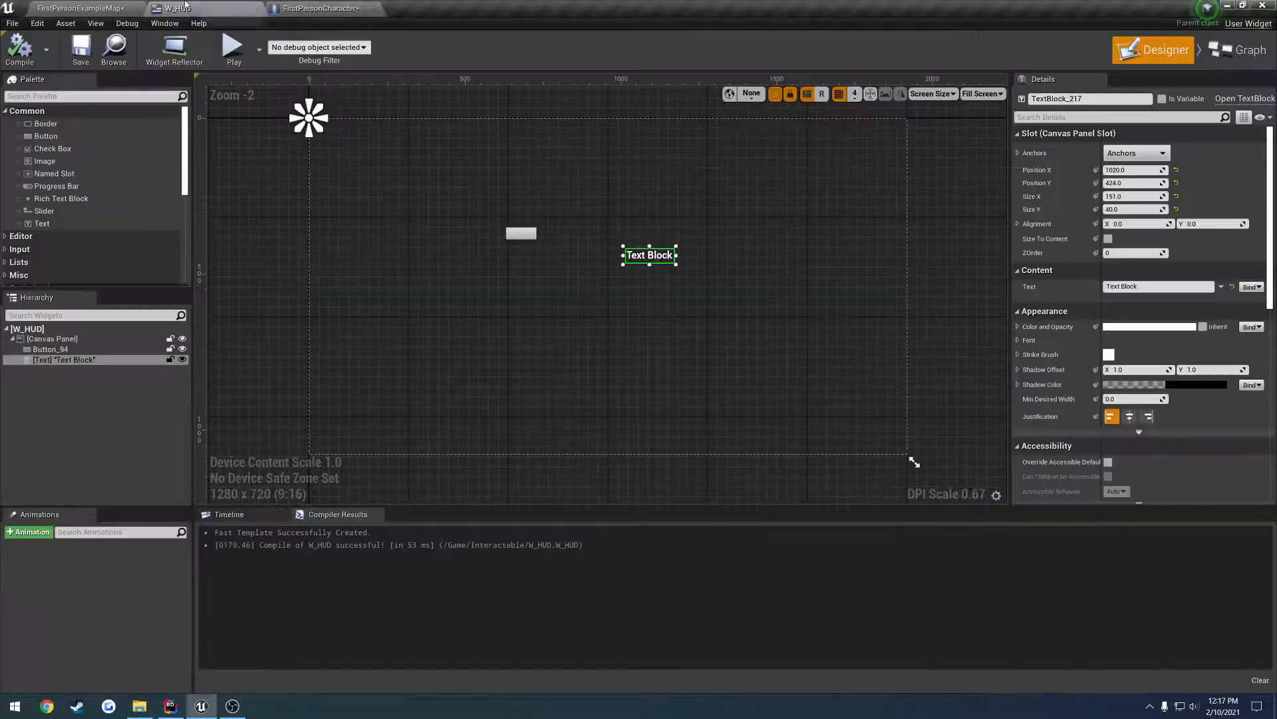
{"action": "left_click", "coordinate": [519, 236]}
{"action": "key", "text": "Delete"}
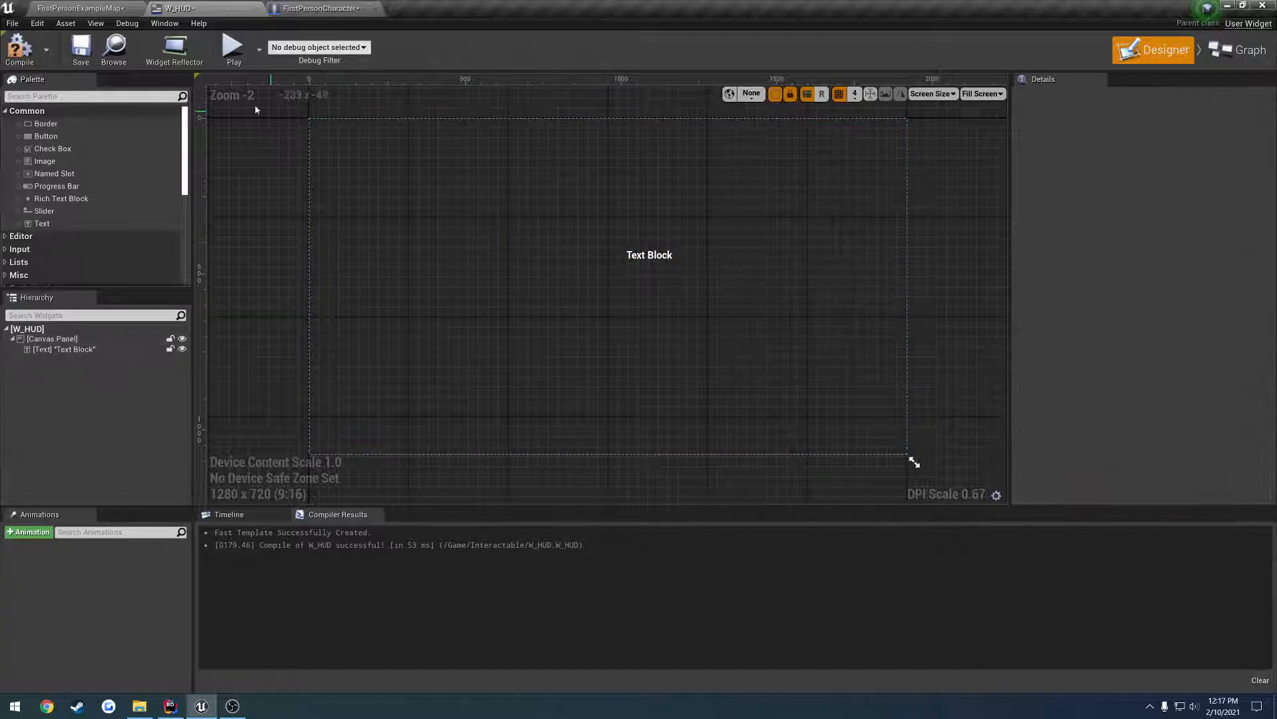
{"action": "left_click", "coordinate": [232, 46]}
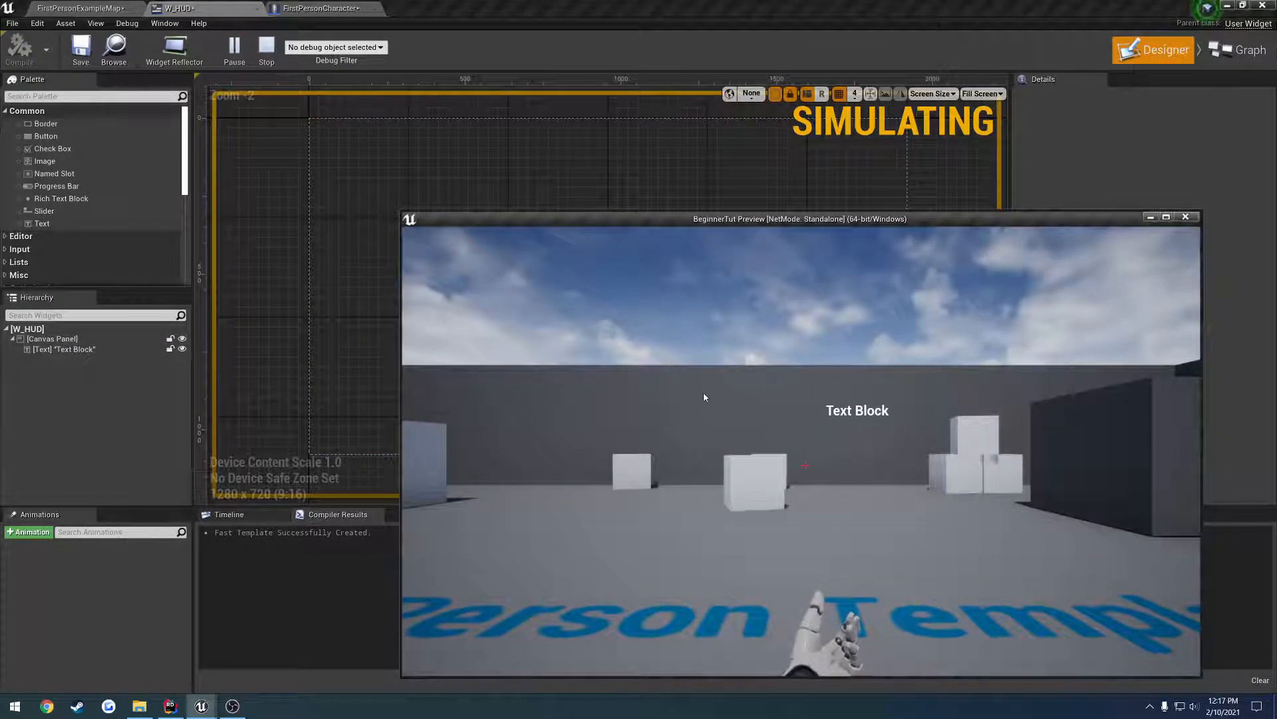
{"action": "key", "text": "Escape"}
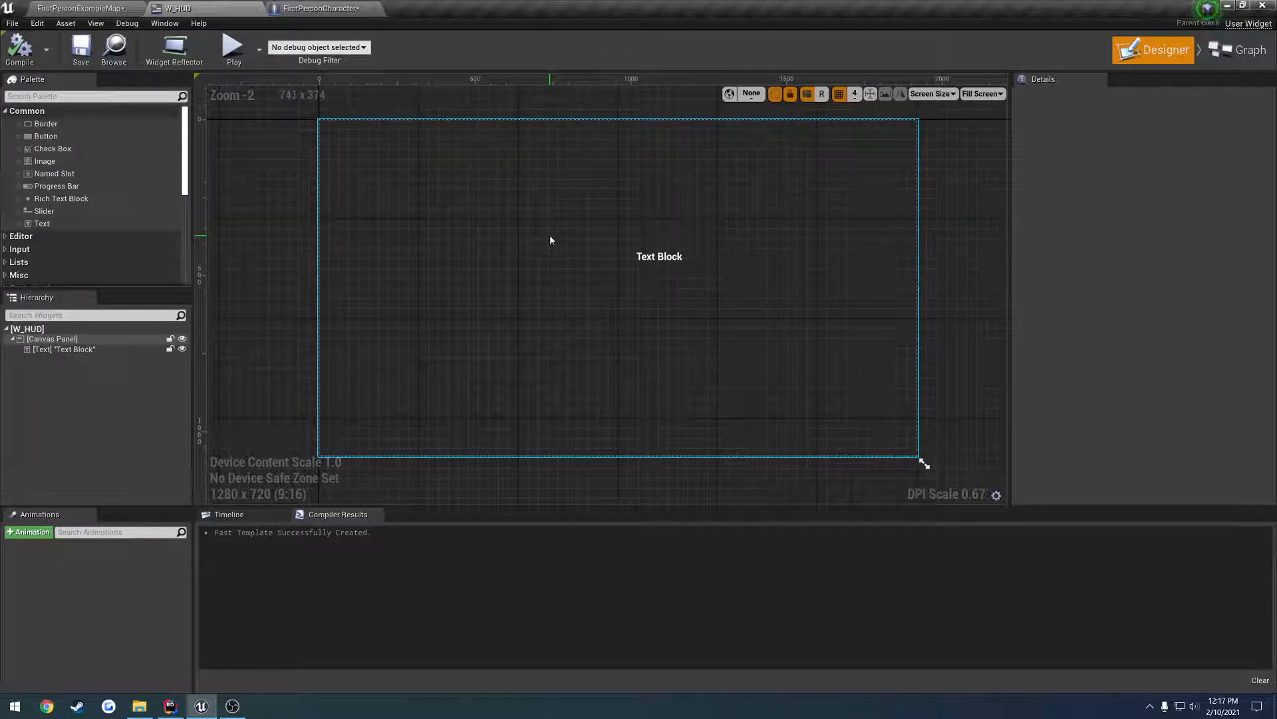
{"action": "left_click", "coordinate": [643, 259]}
{"action": "left_click_drag", "start_coordinate": [643, 258], "coordinate": [591, 268]}
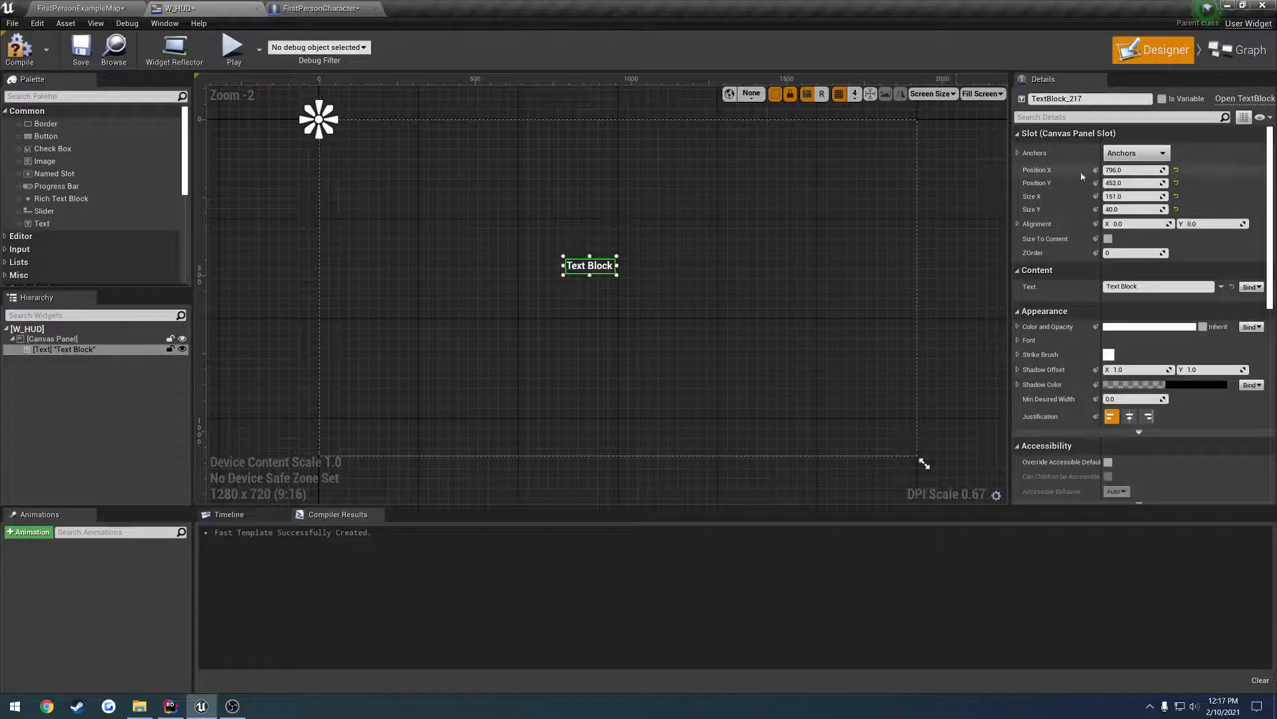
- Anchor the Text Block to the centre preset and reset Position X to 0
{"action": "left_click", "coordinate": [1146, 155]}
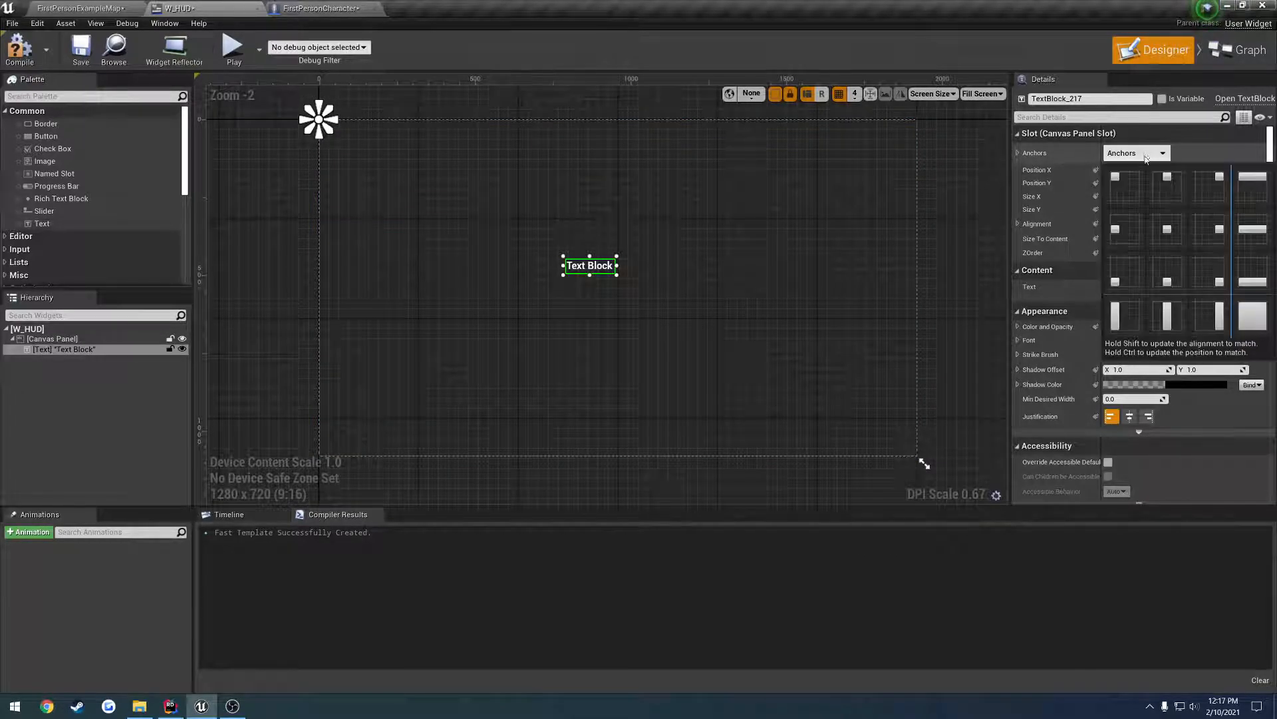
{"action": "left_click", "coordinate": [1142, 221]}
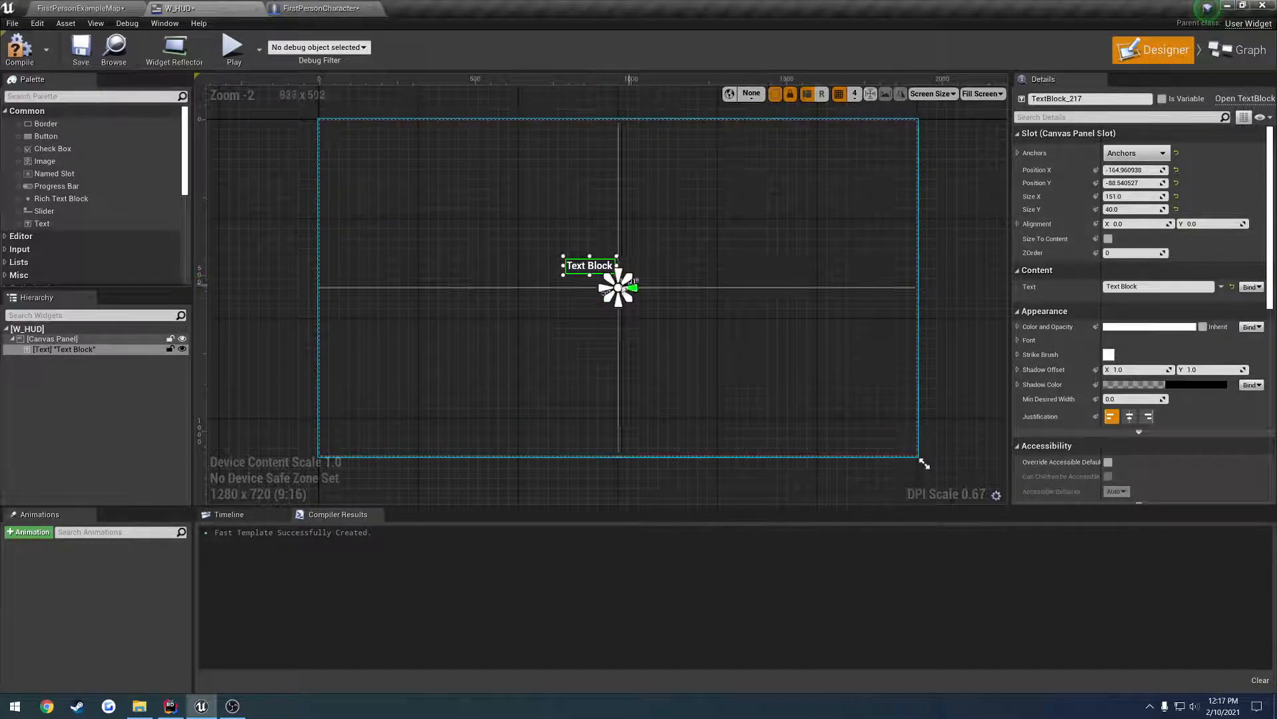
{"action": "left_click", "coordinate": [1136, 153]}
{"action": "left_click", "coordinate": [1168, 234]}
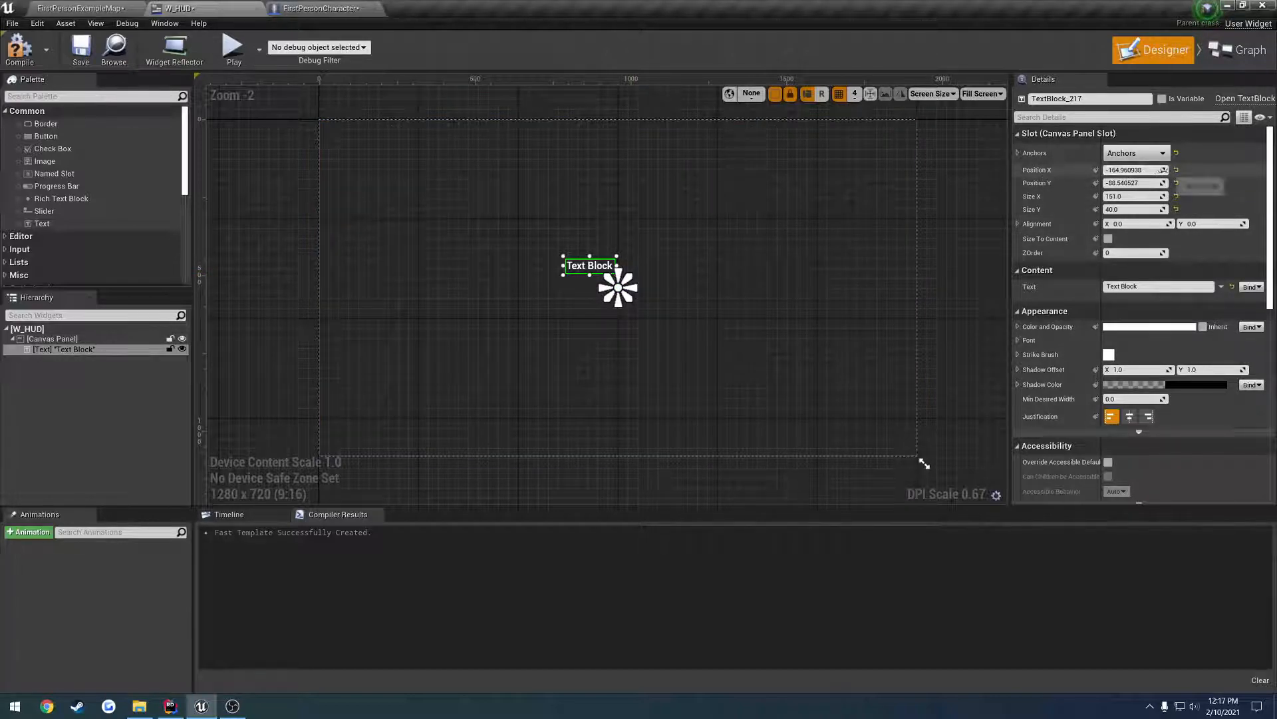
{"action": "left_click", "coordinate": [1176, 169]}
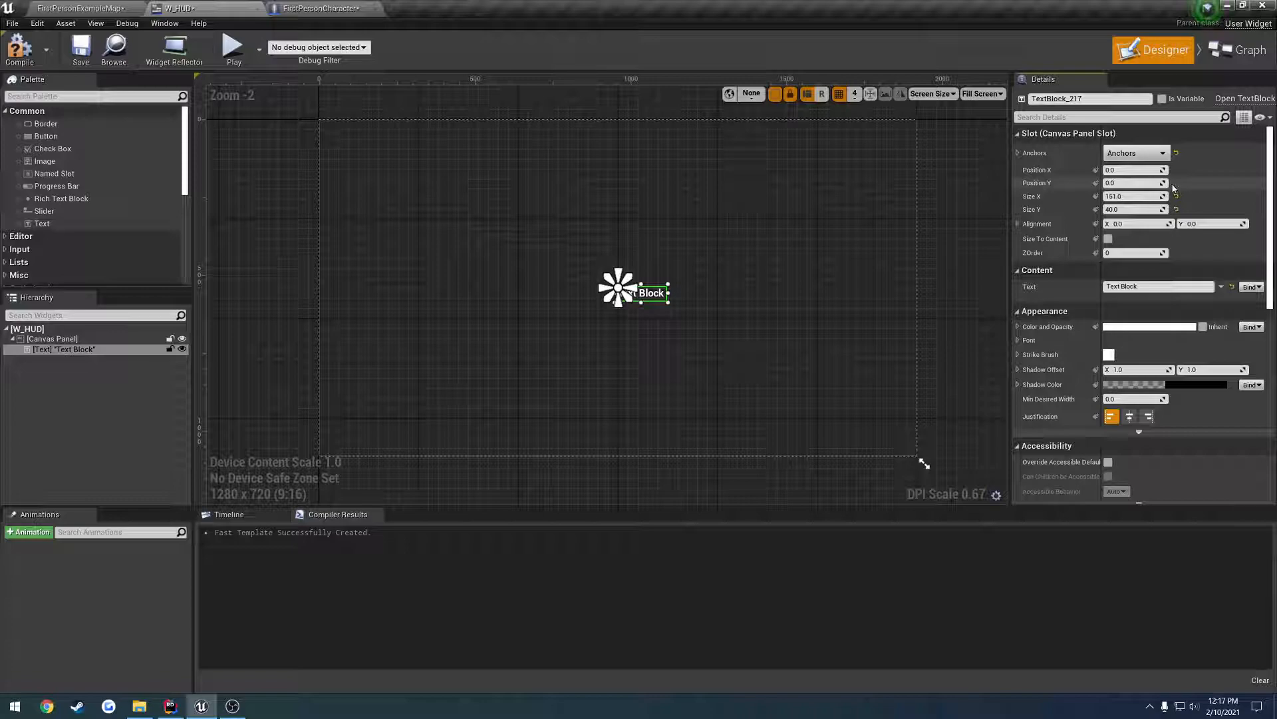
{"action": "scroll", "coordinate": [838, 380], "scroll_direction": "up", "scroll_amount": 4}
{"action": "scroll", "coordinate": [689, 300], "scroll_direction": "up", "scroll_amount": 2}
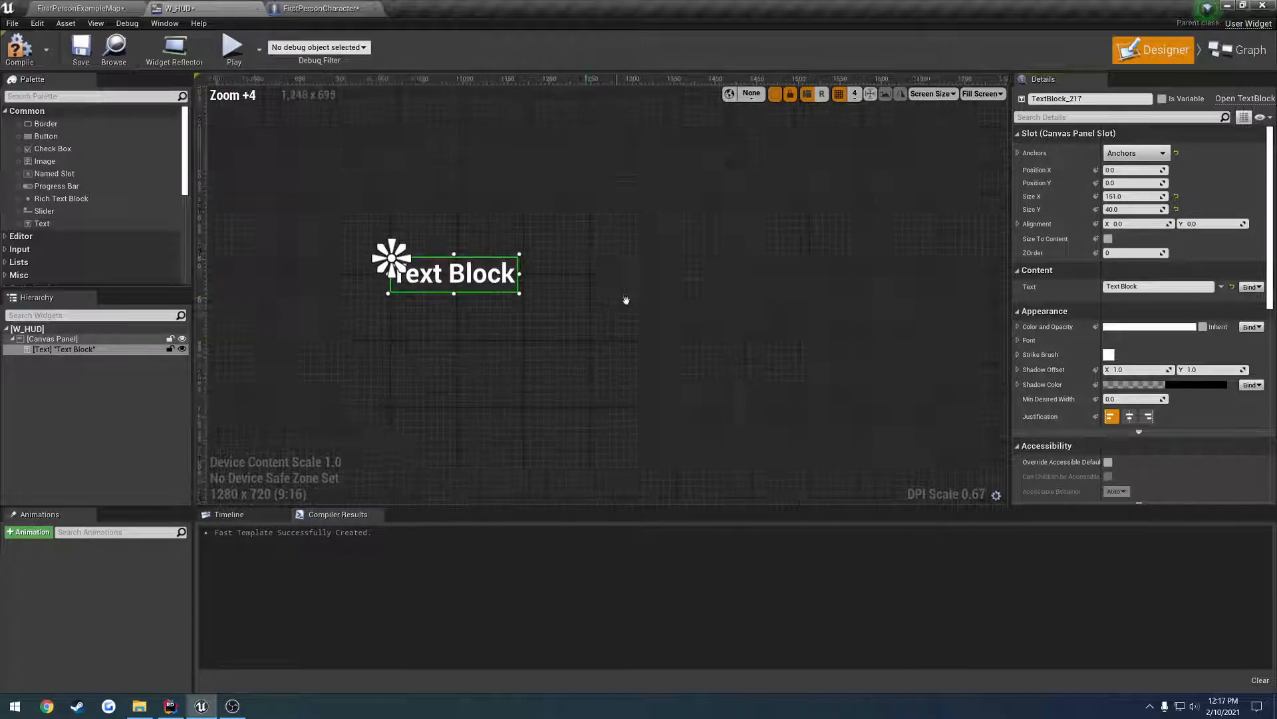
{"action": "scroll", "coordinate": [508, 309], "scroll_direction": "up", "scroll_amount": 6}
{"action": "scroll", "coordinate": [494, 305], "scroll_direction": "up", "scroll_amount": 7}
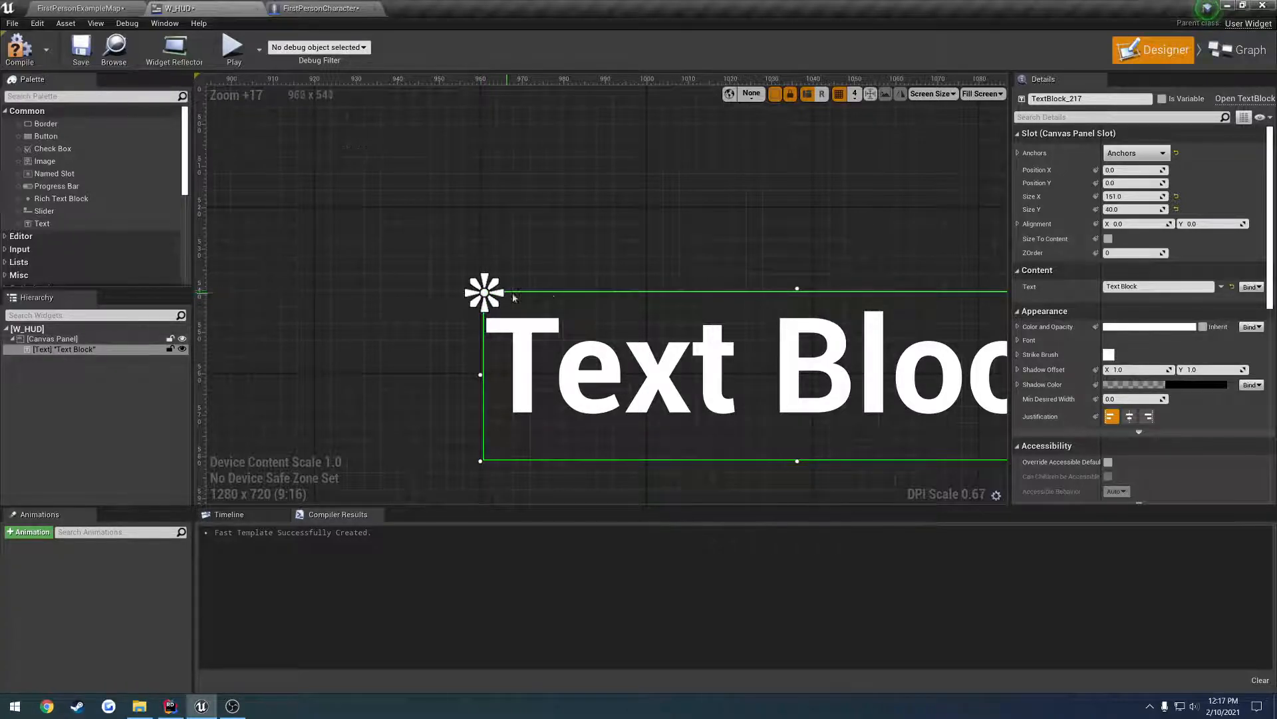
{"action": "scroll", "coordinate": [589, 294], "scroll_direction": "down", "scroll_amount": 5}
{"action": "scroll", "coordinate": [595, 288], "scroll_direction": "down", "scroll_amount": 8}
{"action": "scroll", "coordinate": [847, 286], "scroll_direction": "down", "scroll_amount": 2}
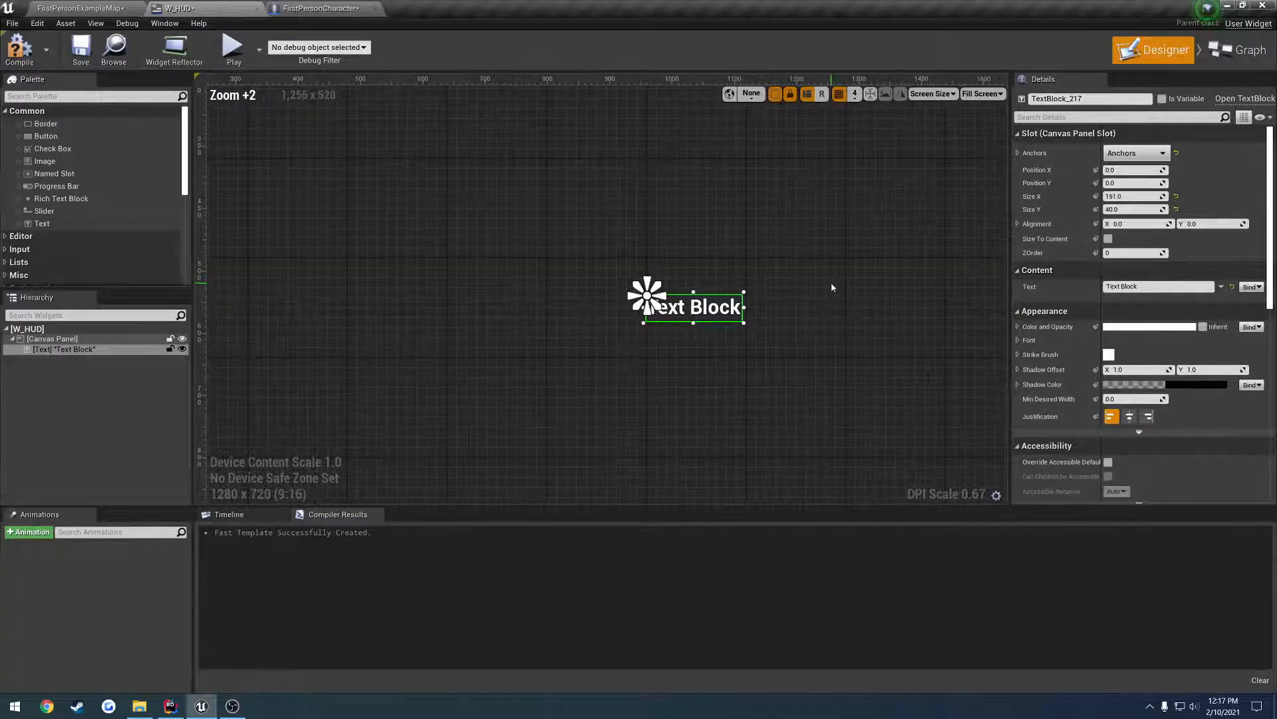
- Set Alignment X and Y to 0.5 and keep Size Y at 40
{"action": "left_click", "coordinate": [1132, 224]}
{"action": "key", "text": "Tab"}
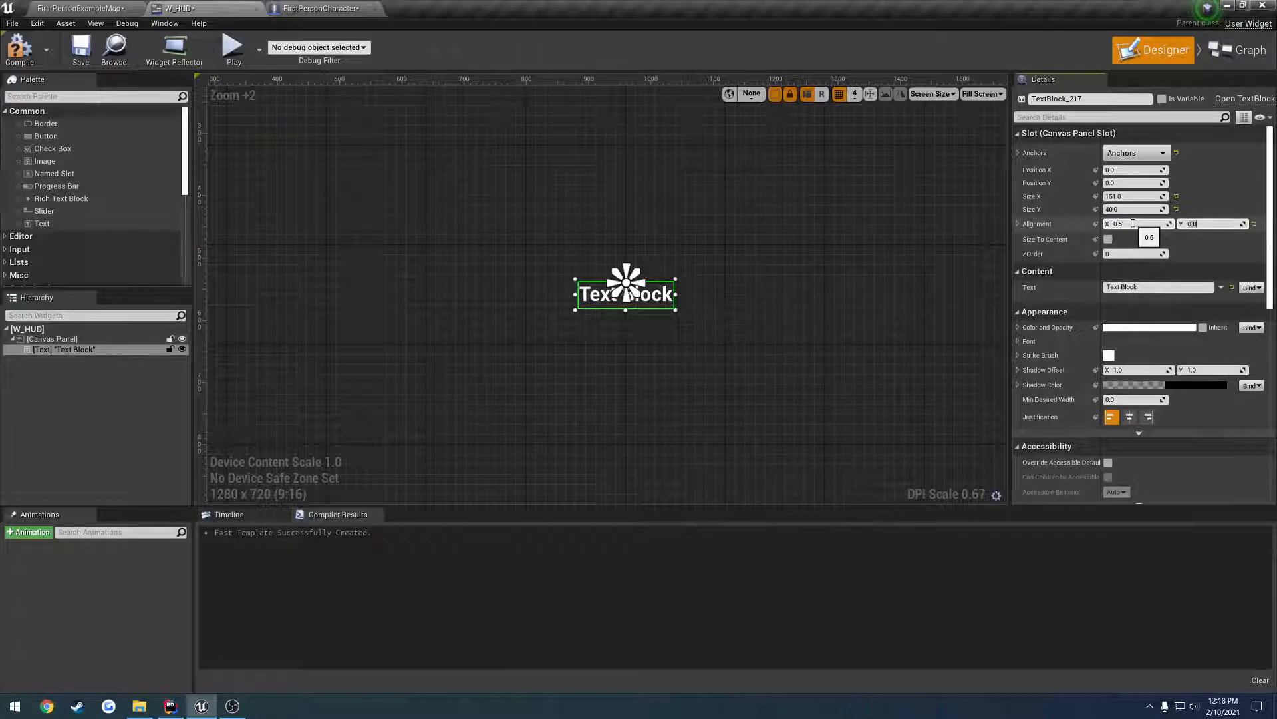
{"action": "type", "text": "0.5"}
{"action": "key", "text": "Return"}
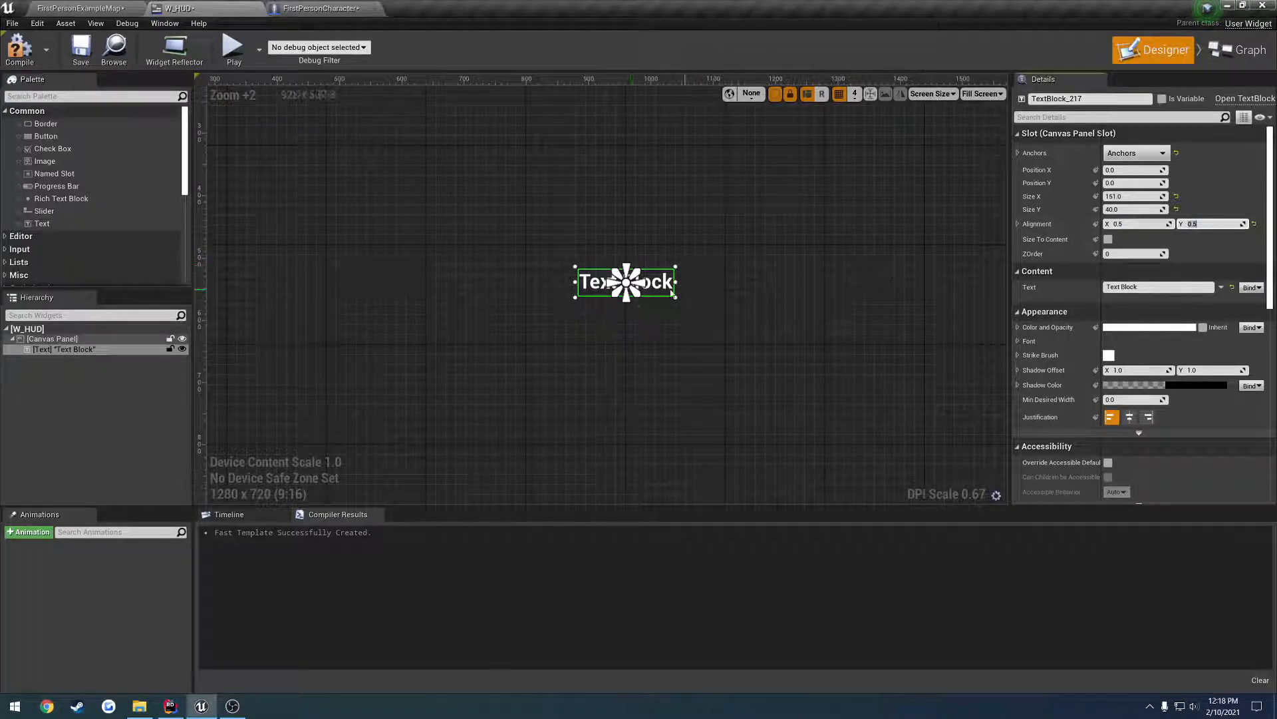
{"action": "scroll", "coordinate": [676, 307], "scroll_direction": "down", "scroll_amount": 3}
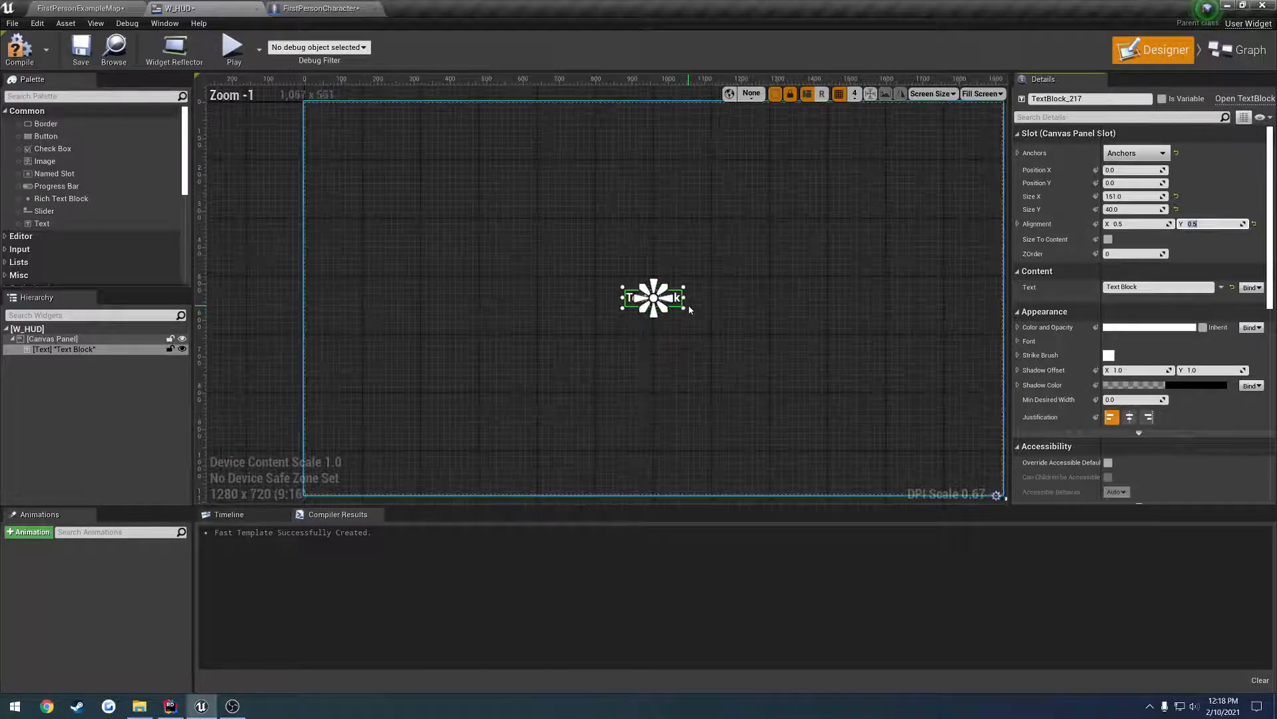
{"action": "scroll", "coordinate": [752, 287], "scroll_direction": "down", "scroll_amount": 1}
{"action": "scroll", "coordinate": [750, 306], "scroll_direction": "up", "scroll_amount": 3}
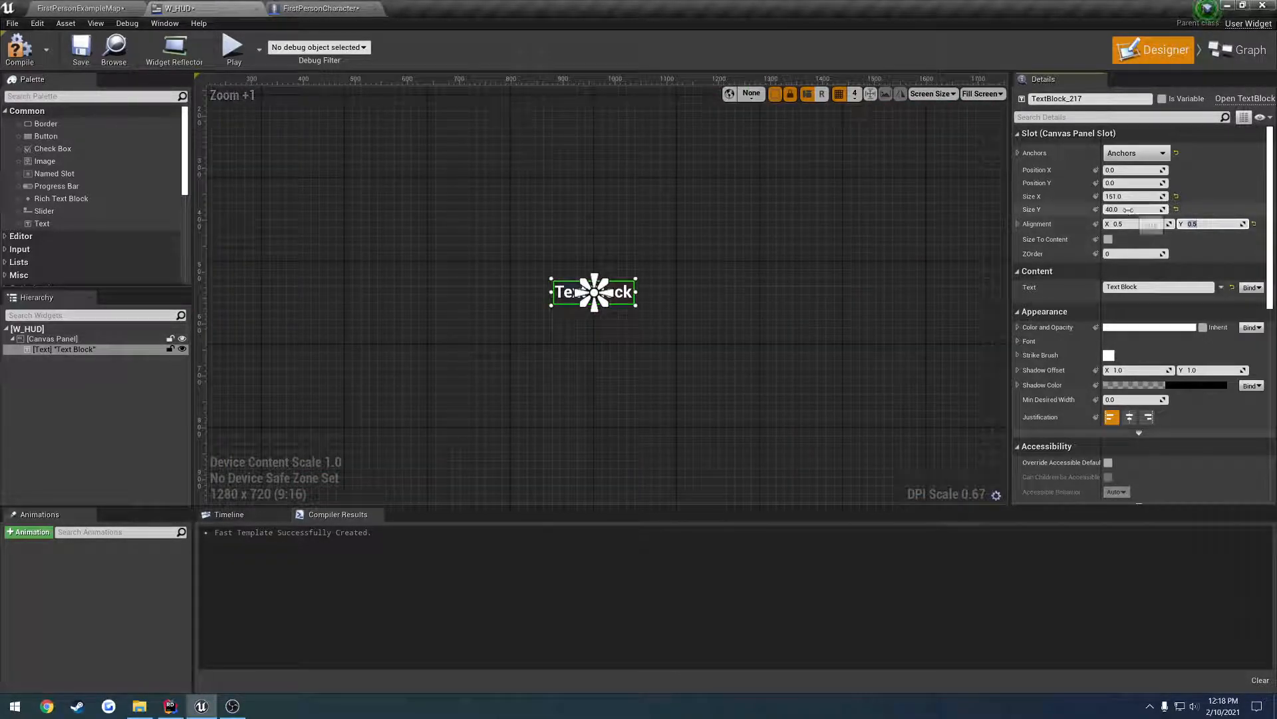
{"action": "left_click_drag", "start_coordinate": [1133, 208], "coordinate": [1176, 212]}
{"action": "left_click", "coordinate": [1176, 211]}
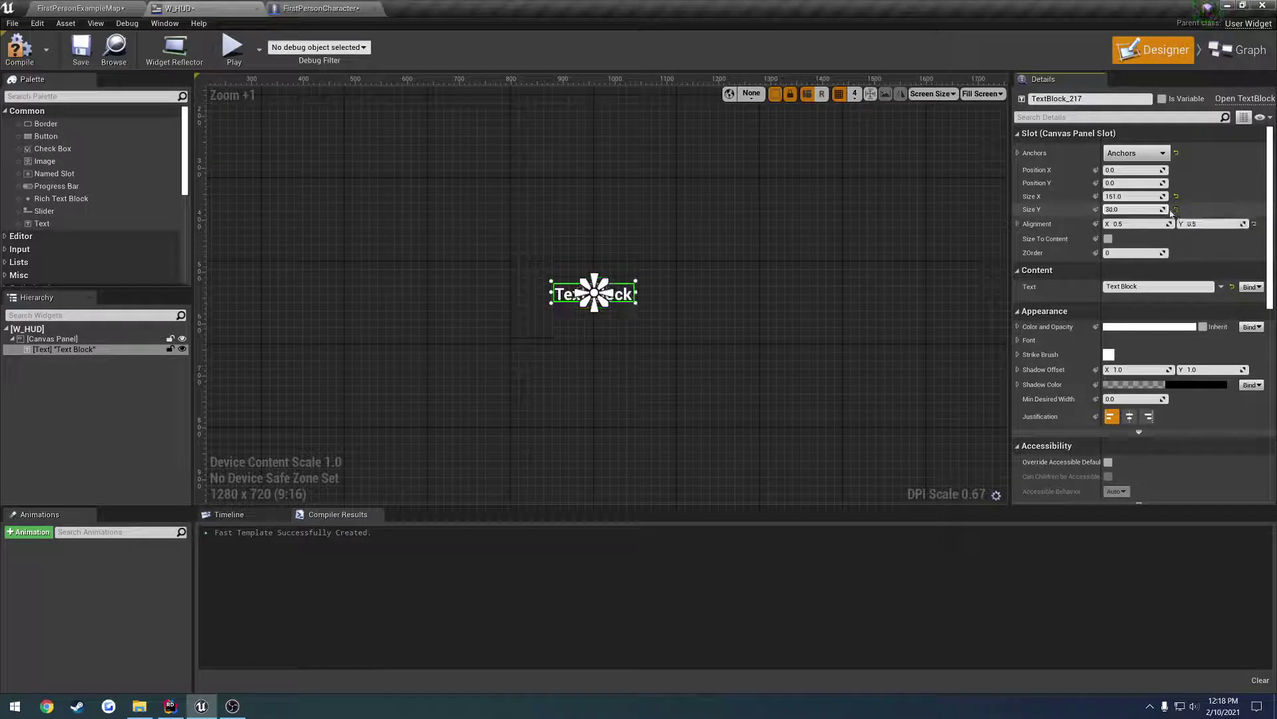
{"action": "left_click", "coordinate": [1130, 209]}
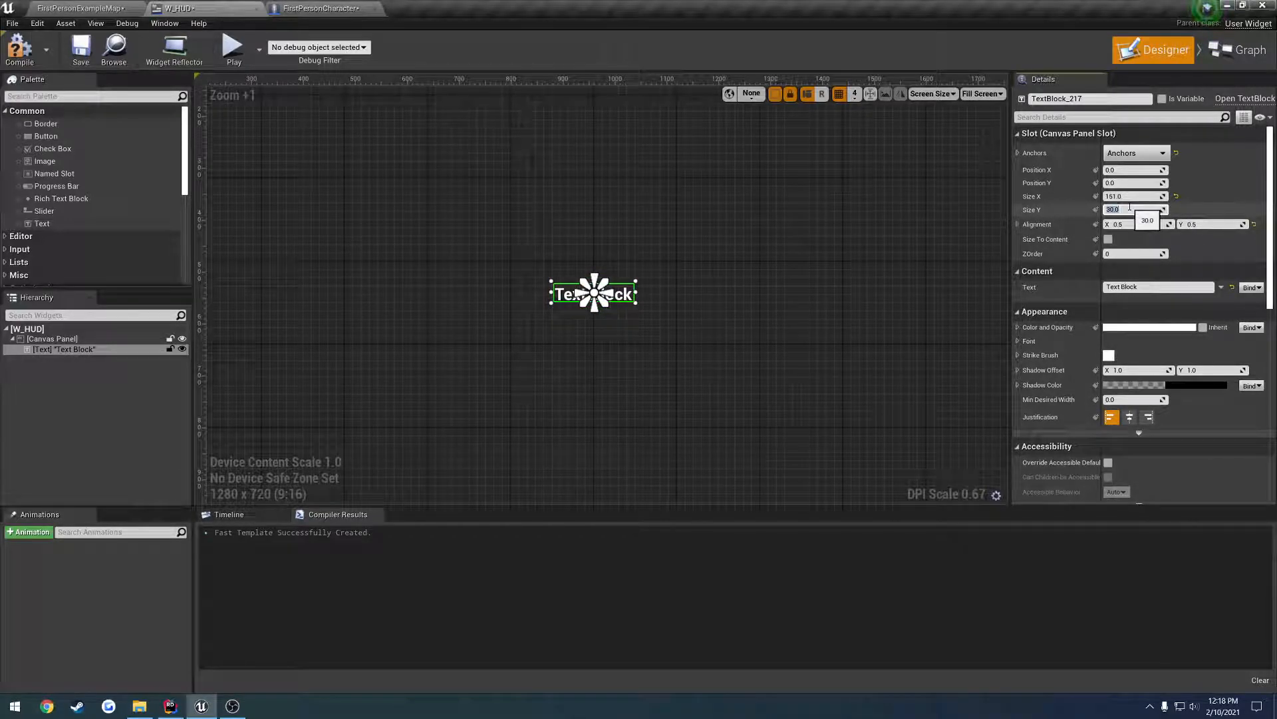
{"action": "type", "text": "40"}
{"action": "key", "text": "Return"}
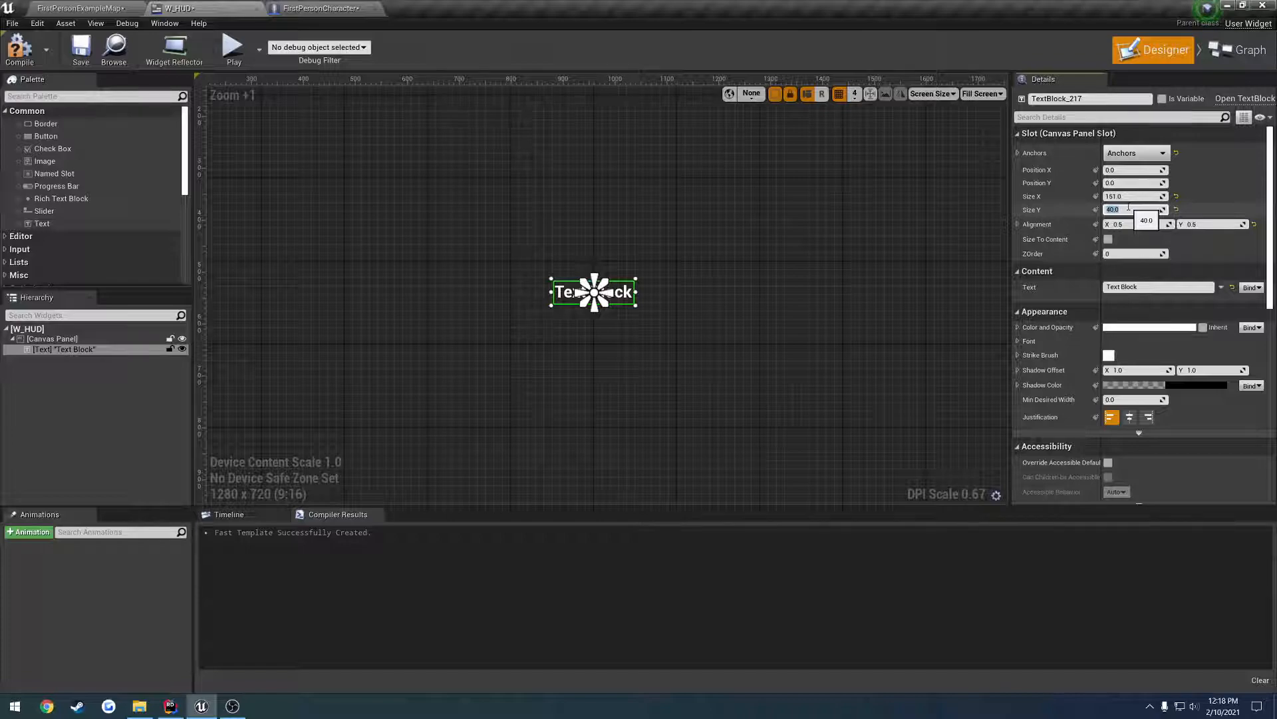
{"action": "scroll", "coordinate": [927, 463], "scroll_direction": "down", "scroll_amount": 4}
{"action": "scroll", "coordinate": [944, 476], "scroll_direction": "up", "scroll_amount": 1}
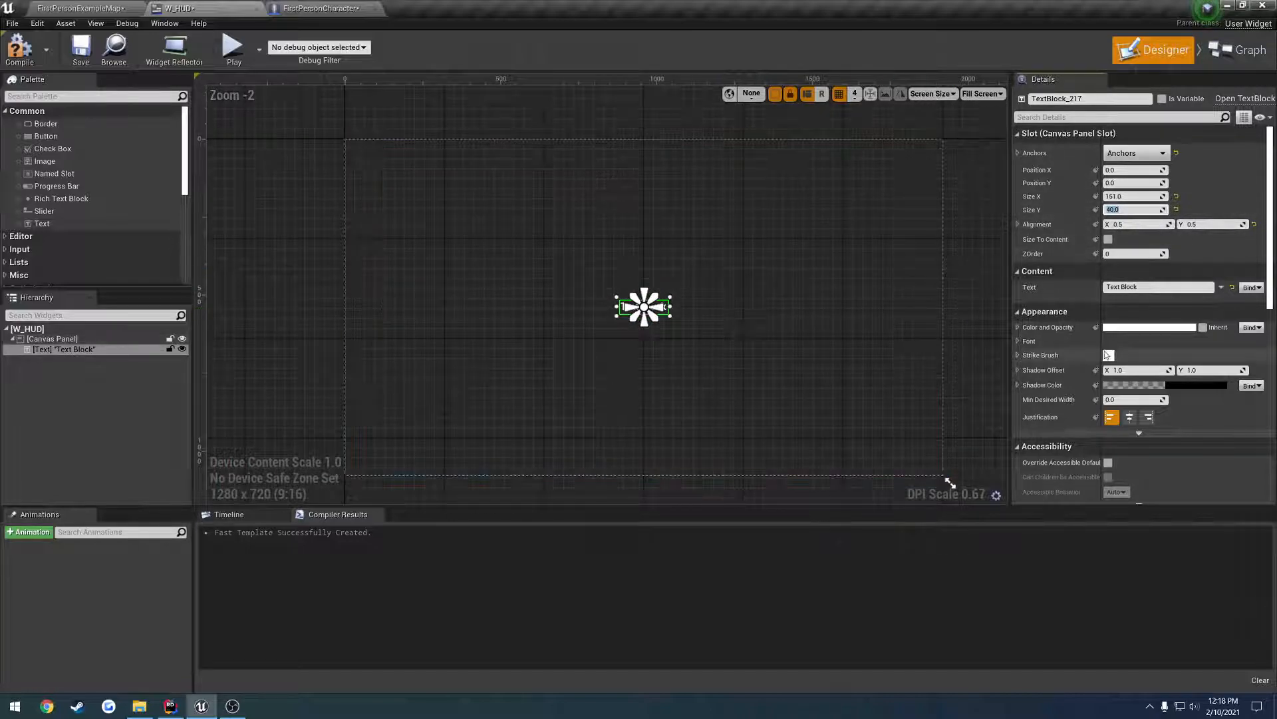
- Set the text to 'Press E To Interact', widen the block, and set Position X to 120
{"action": "left_click", "coordinate": [1118, 287]}
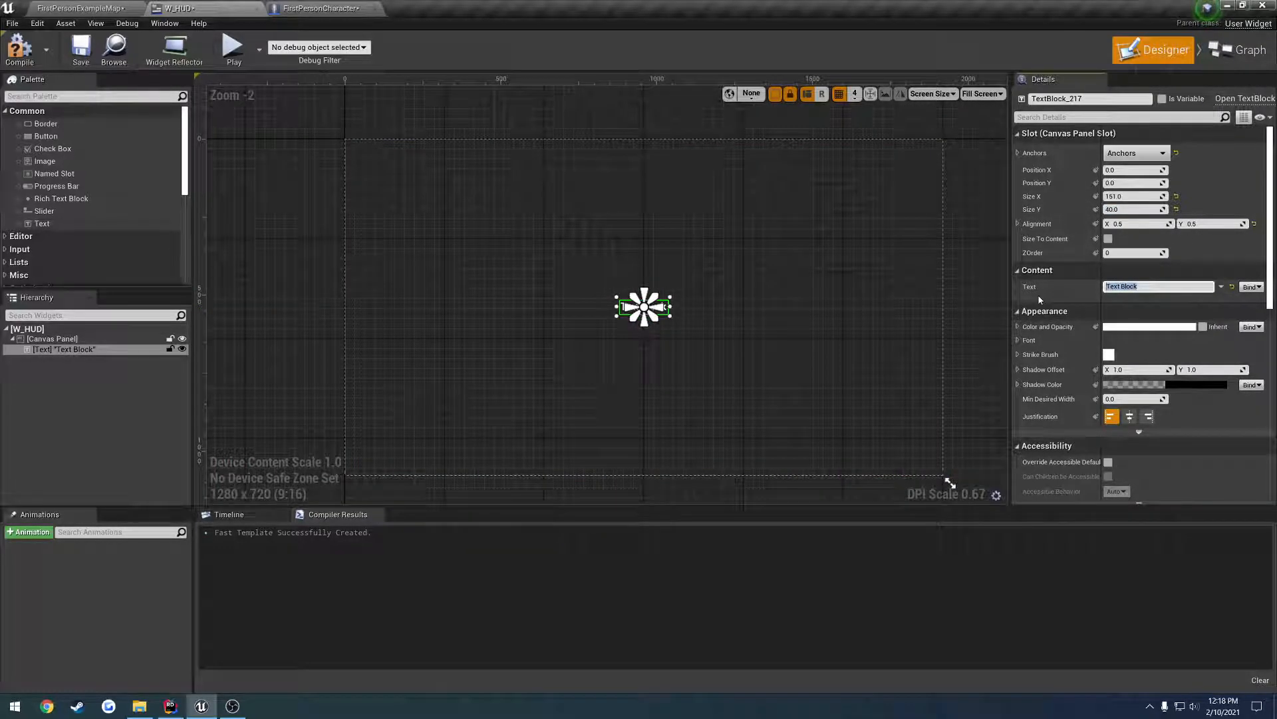
{"action": "type", "text": "Press E To Interac"}
{"action": "type", "text": "terac"}
{"action": "key", "text": "Return"}
{"action": "scroll", "coordinate": [690, 319], "scroll_direction": "up", "scroll_amount": 4}
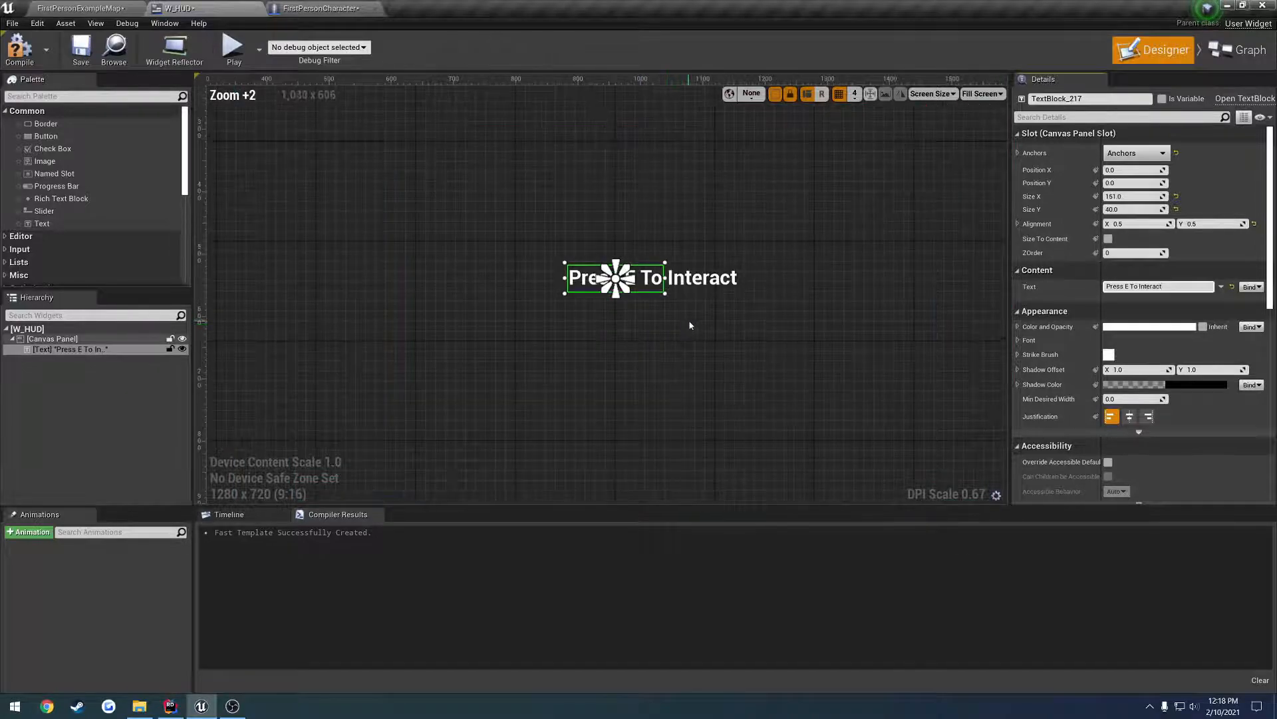
{"action": "left_click_drag", "start_coordinate": [665, 278], "coordinate": [744, 280]}
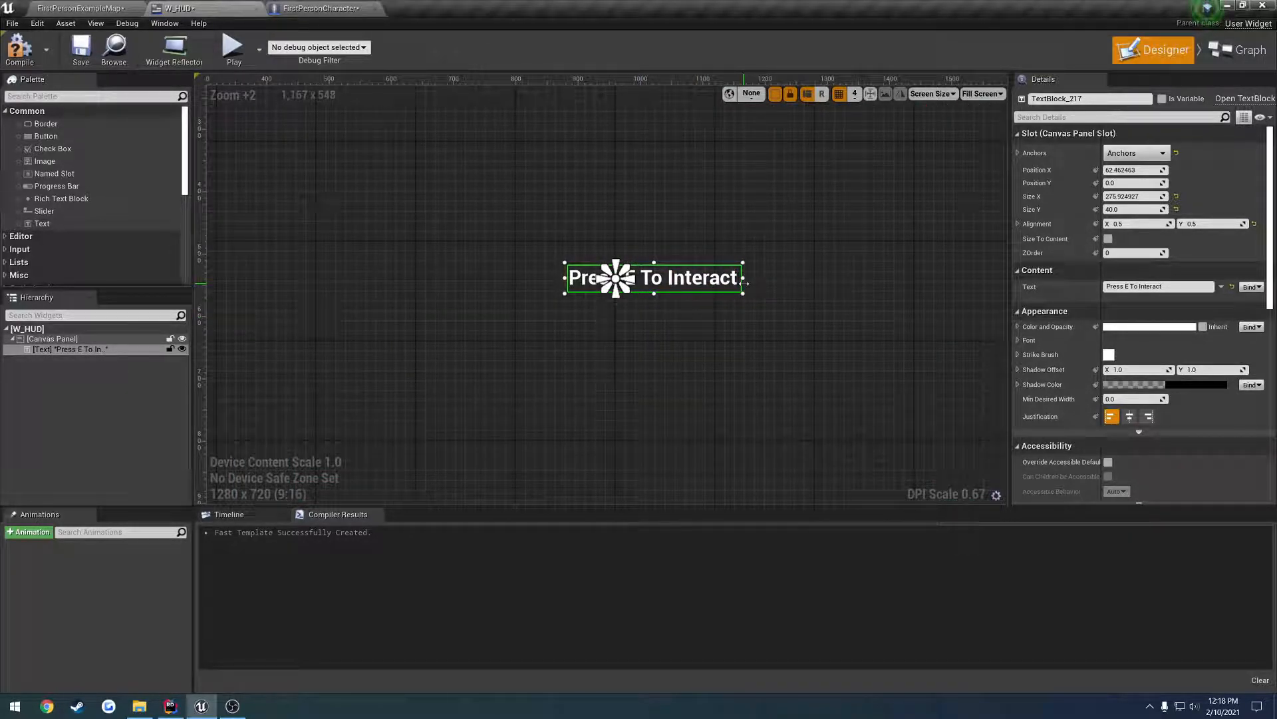
{"action": "scroll", "coordinate": [746, 278], "scroll_direction": "down", "scroll_amount": 2}
{"action": "scroll", "coordinate": [739, 281], "scroll_direction": "down", "scroll_amount": 1}
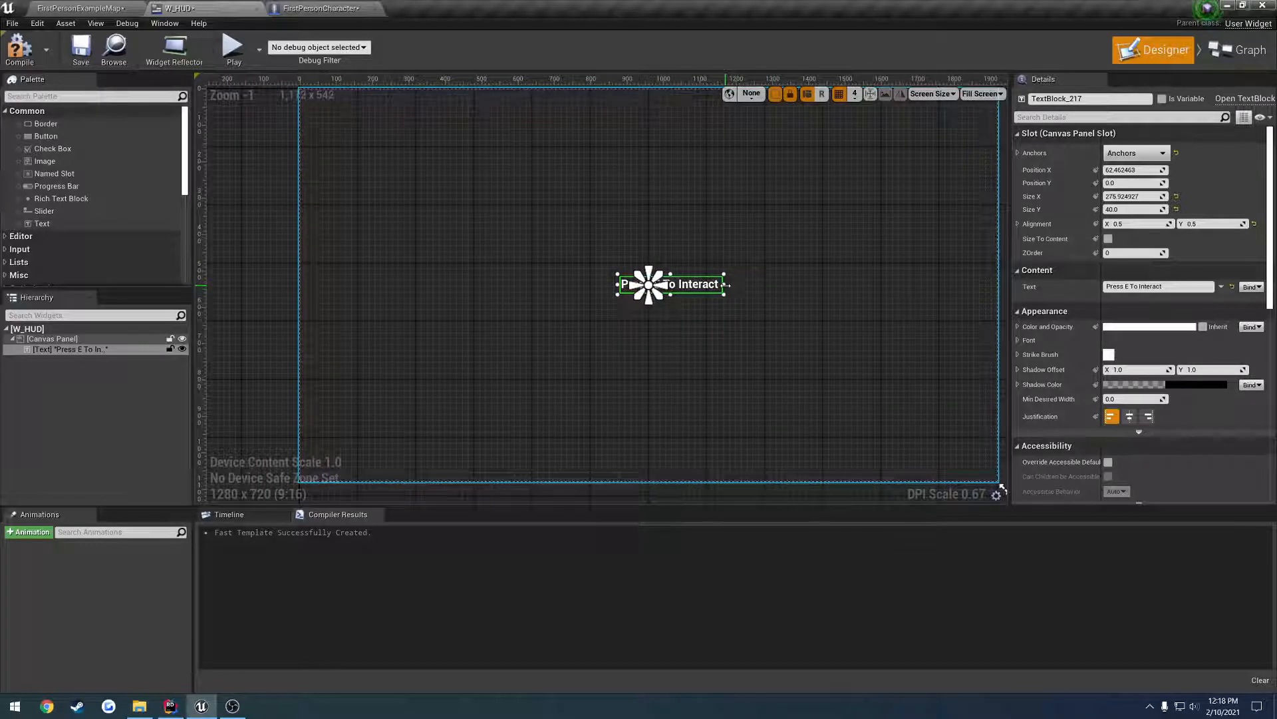
{"action": "left_click", "coordinate": [1149, 171]}
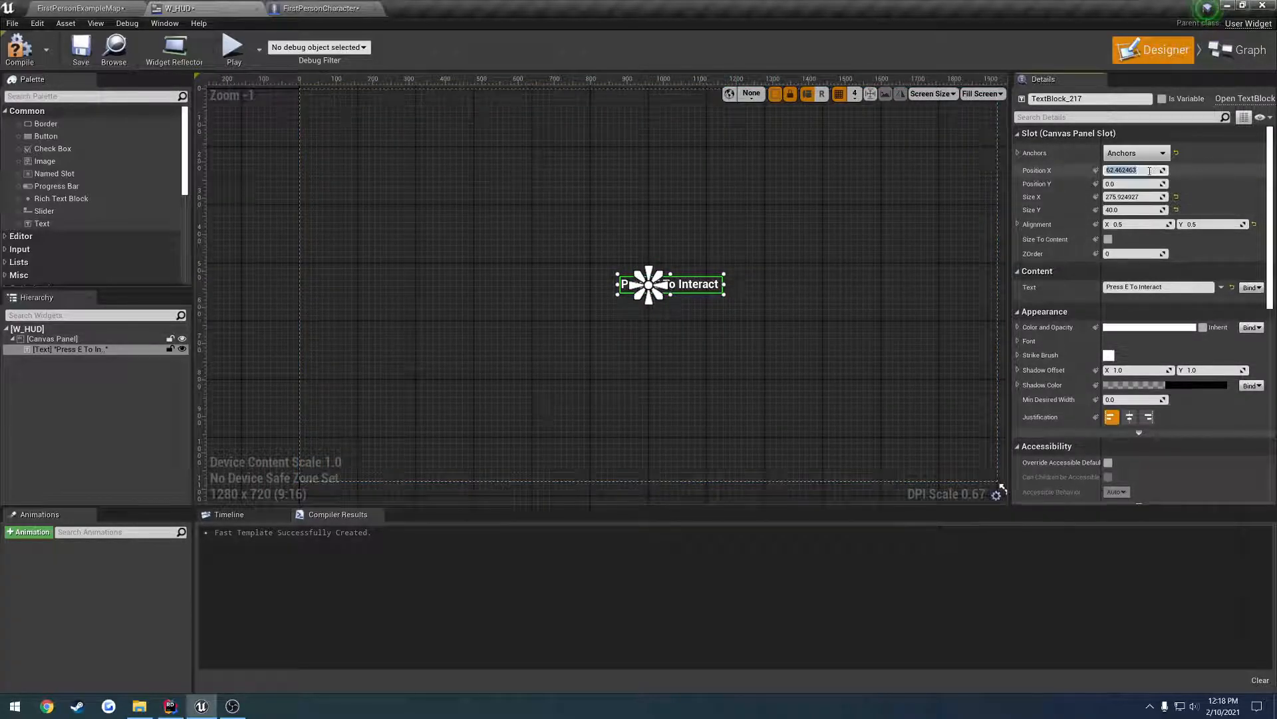
{"action": "type", "text": "120"}
{"action": "type", "text": "128"}
{"action": "key", "text": "Return"}
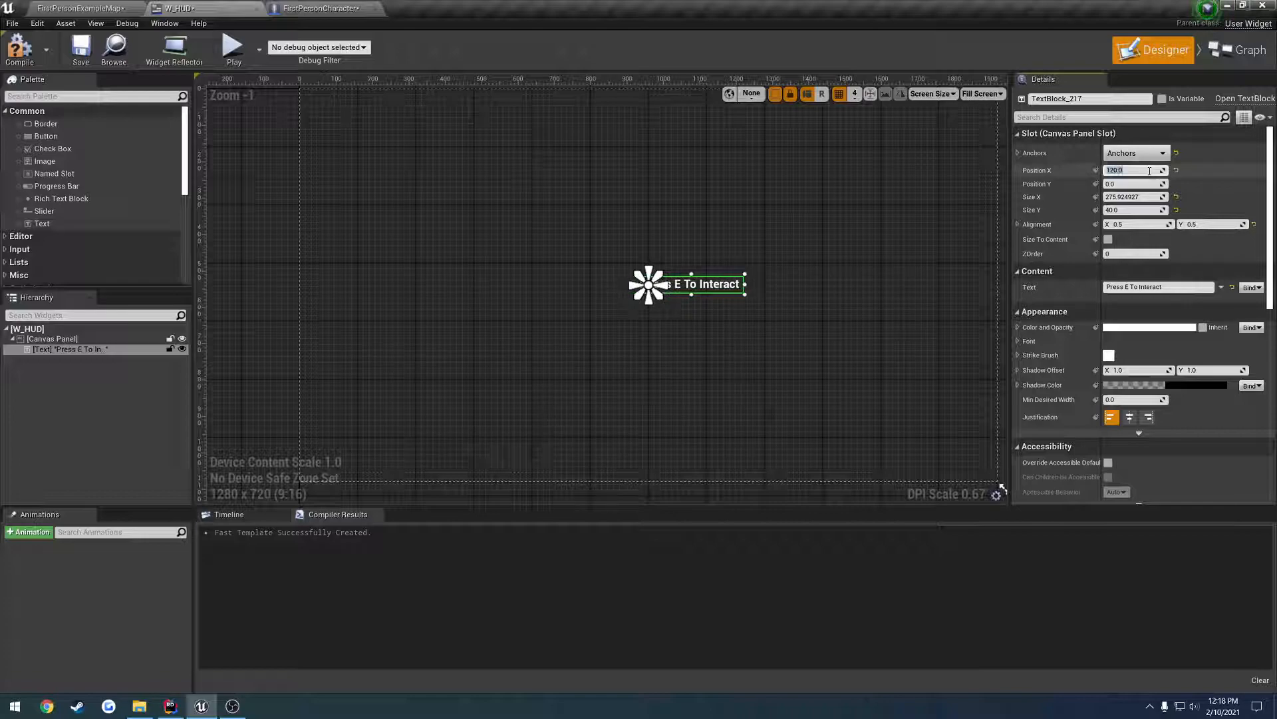
{"action": "type", "text": "120"}
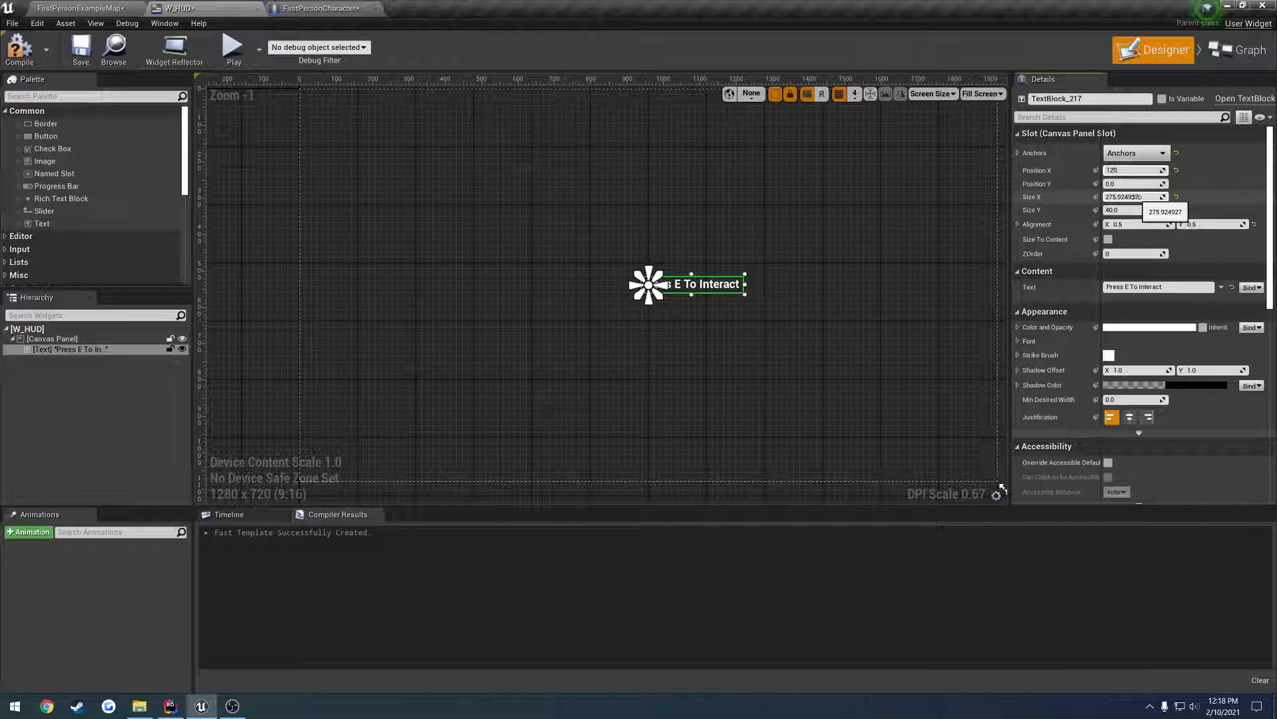
- Use Calculator to double the block width of 275, then clear the result
{"action": "left_click", "coordinate": [14, 706]}
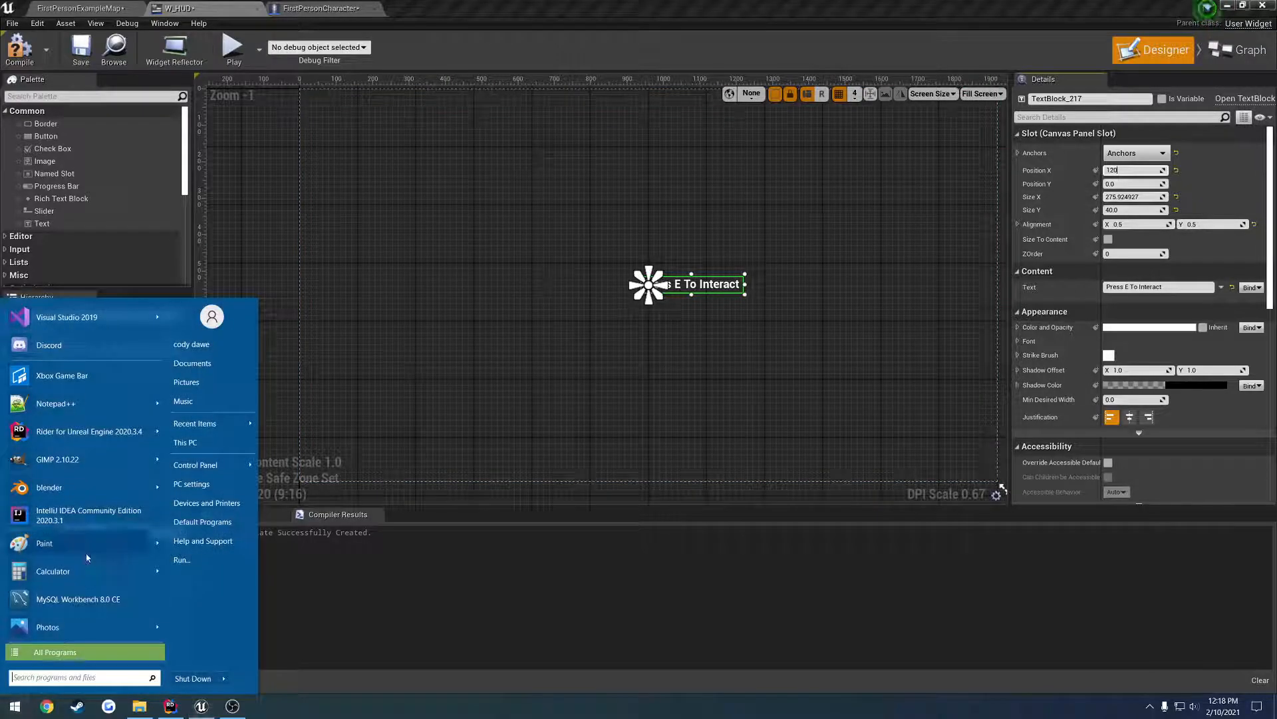
{"action": "left_click", "coordinate": [60, 570]}
{"action": "type", "text": "275"}
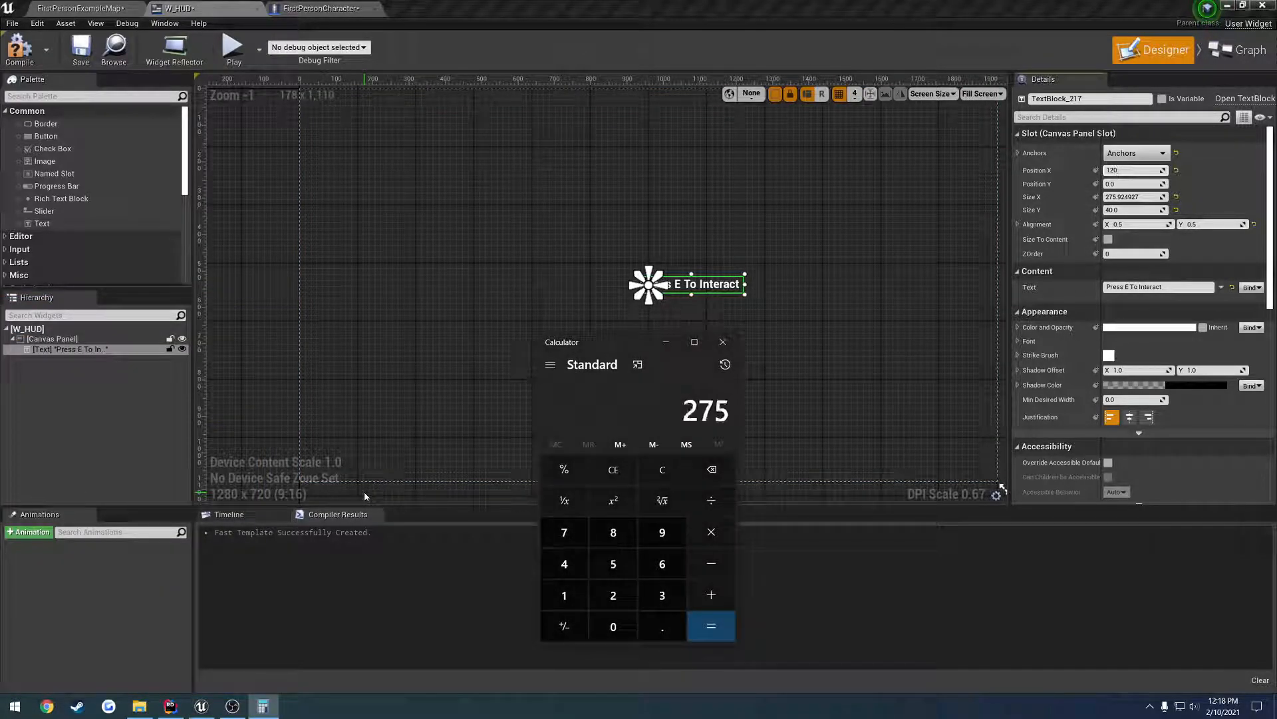
{"action": "type", "text": "+275"}
{"action": "key", "text": "Return"}
{"action": "left_click", "coordinate": [662, 469]}
- Set the text block's Size X to about 550 and reset its Position X to 0.0
{"action": "left_click", "coordinate": [722, 342]}
{"action": "left_click", "coordinate": [1135, 196]}
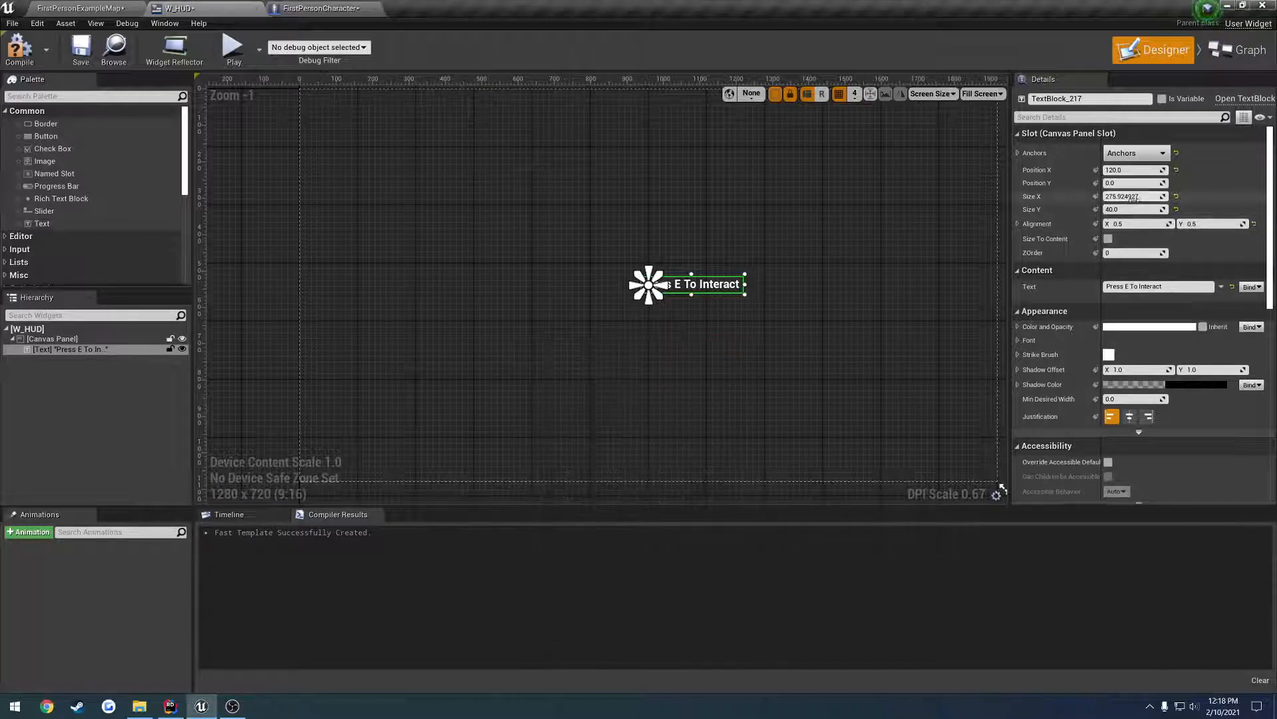
{"action": "type", "text": "550"}
{"action": "key", "text": "Return"}
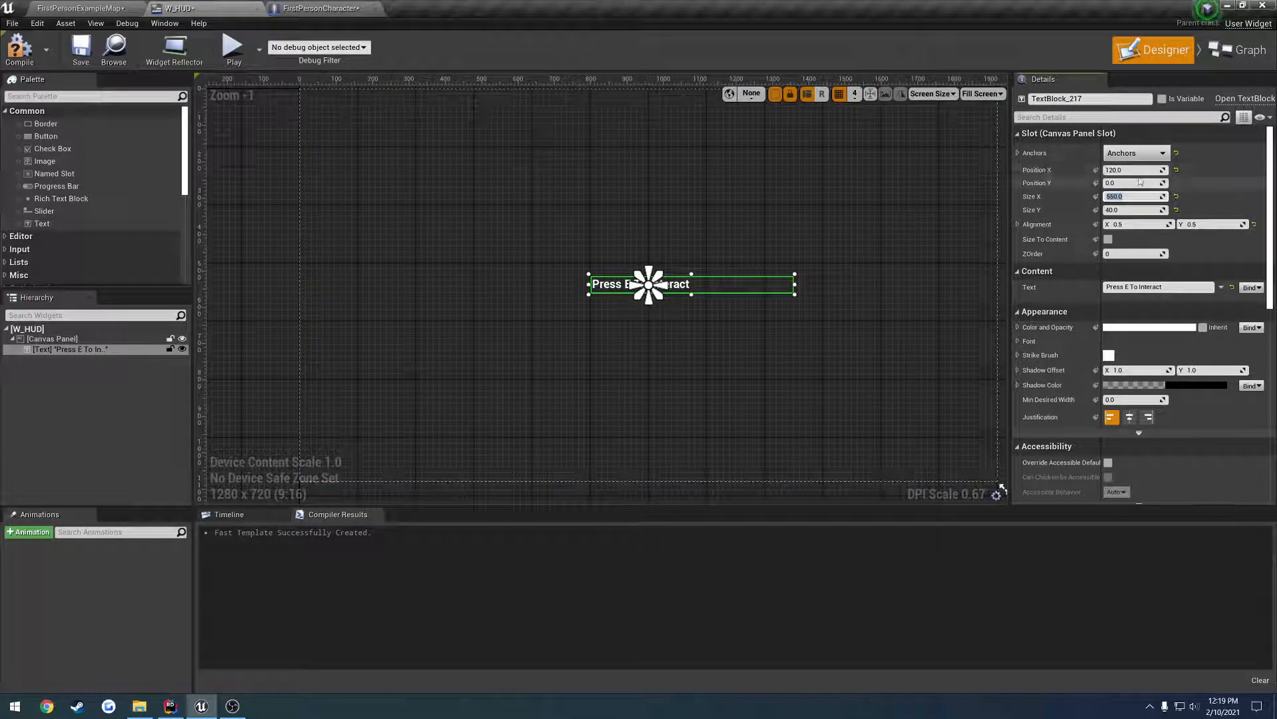
{"action": "left_click", "coordinate": [1176, 170]}
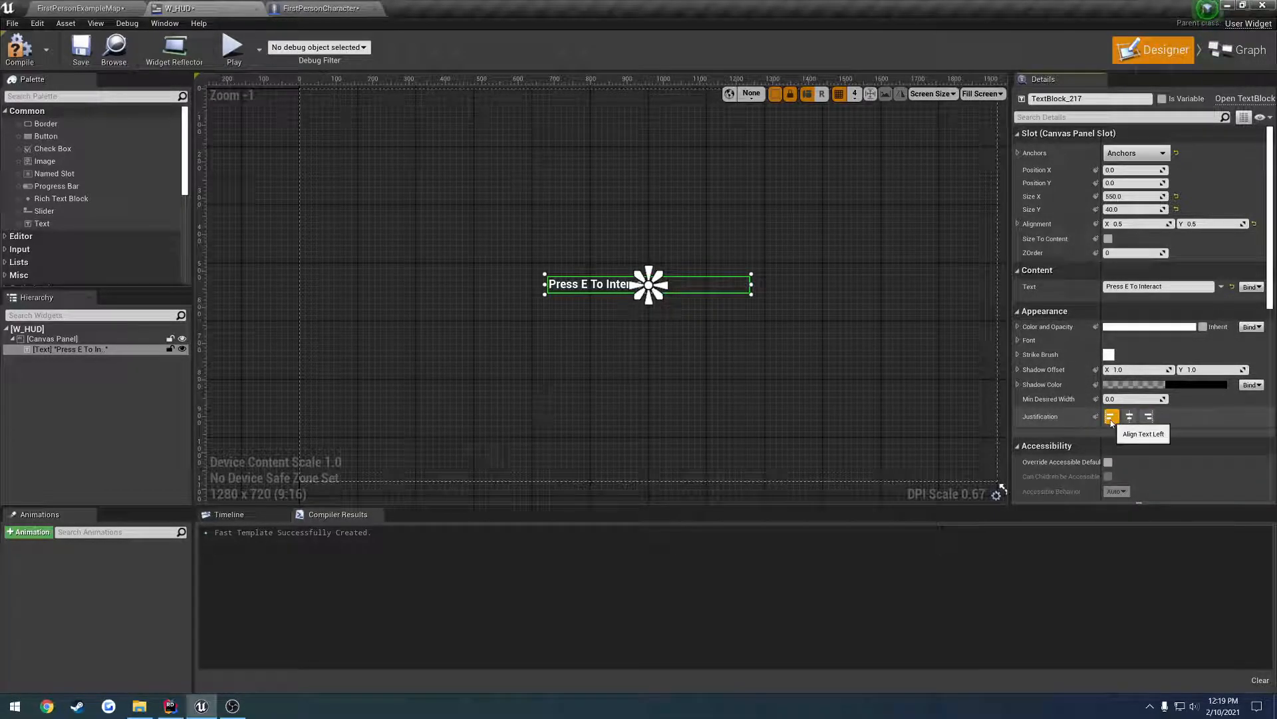
- Centre-justify the Press E To Interact message inside its block
{"action": "left_click", "coordinate": [1148, 415]}
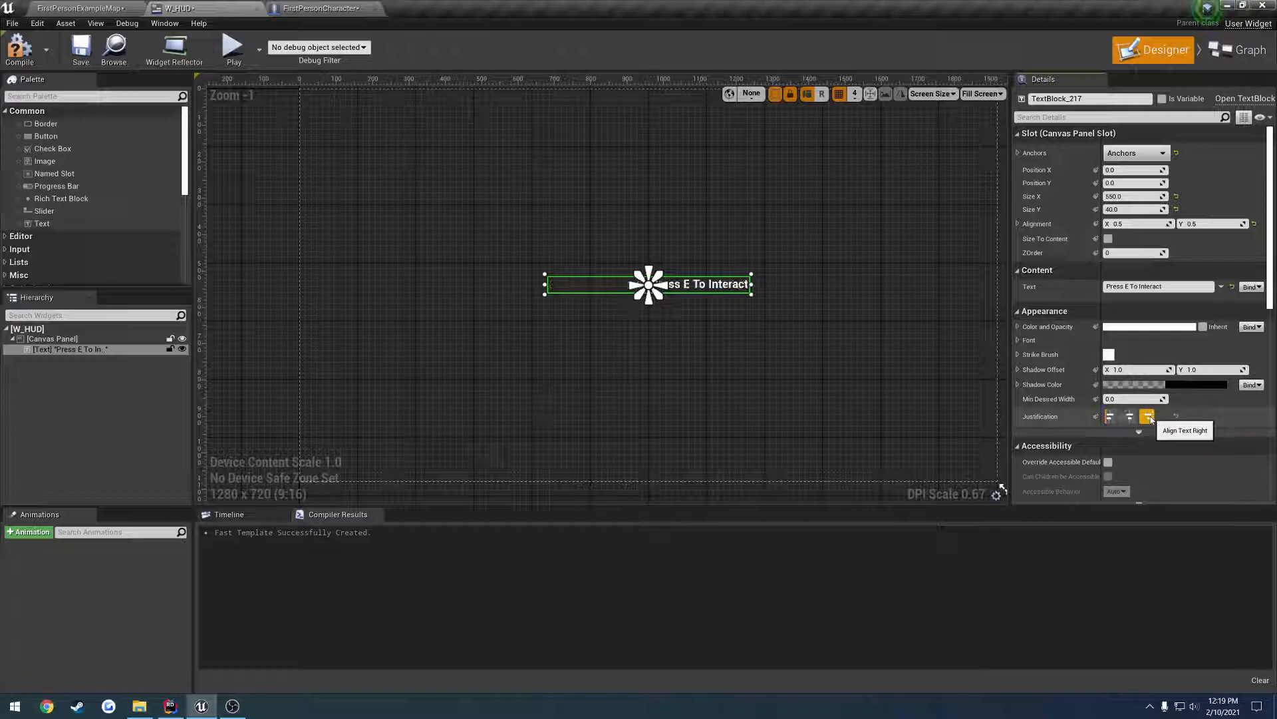
{"action": "left_click", "coordinate": [1130, 417]}
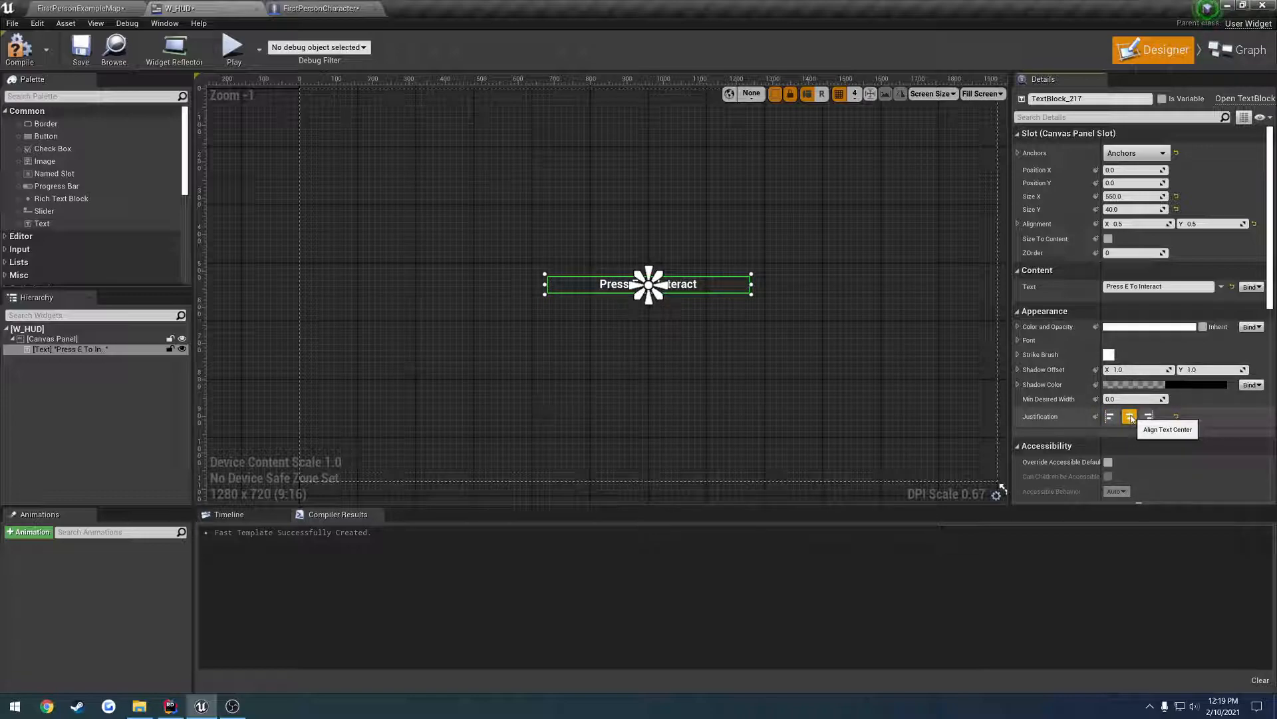
- Compile W_HUD and return to the Designer layout after a glance at the graph
{"action": "left_click", "coordinate": [93, 61]}
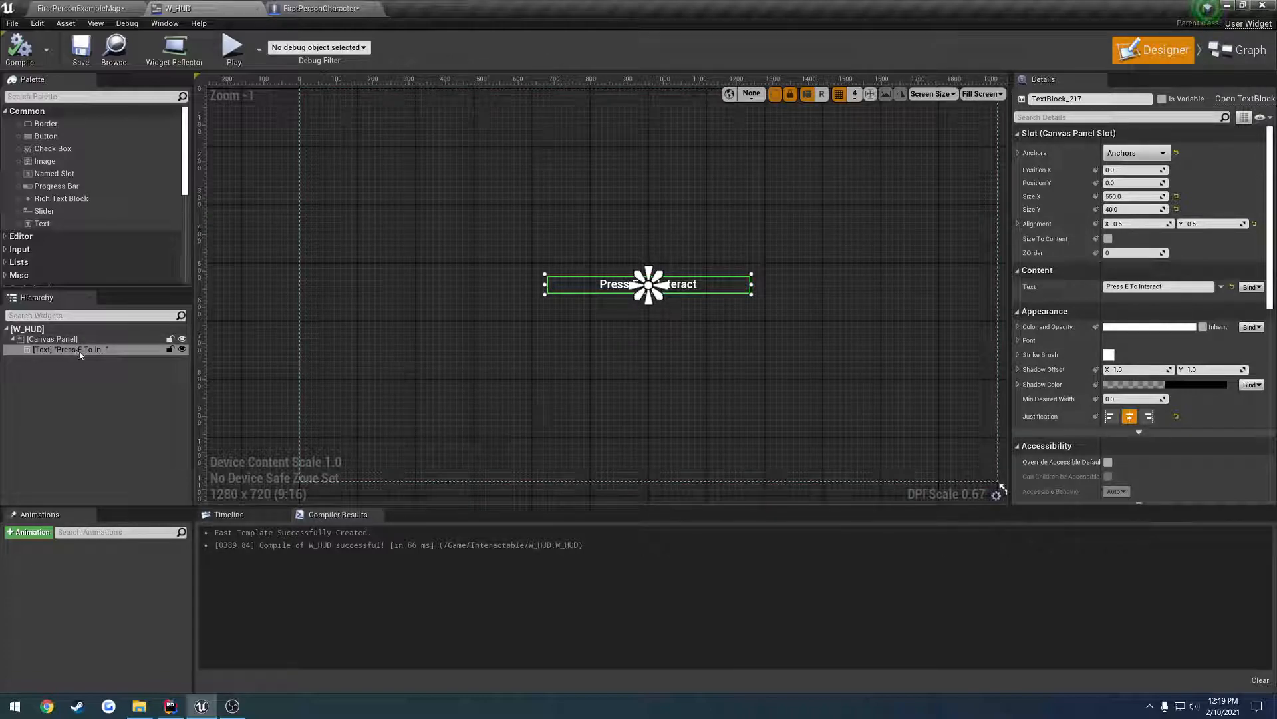
{"action": "left_click", "coordinate": [1241, 50]}
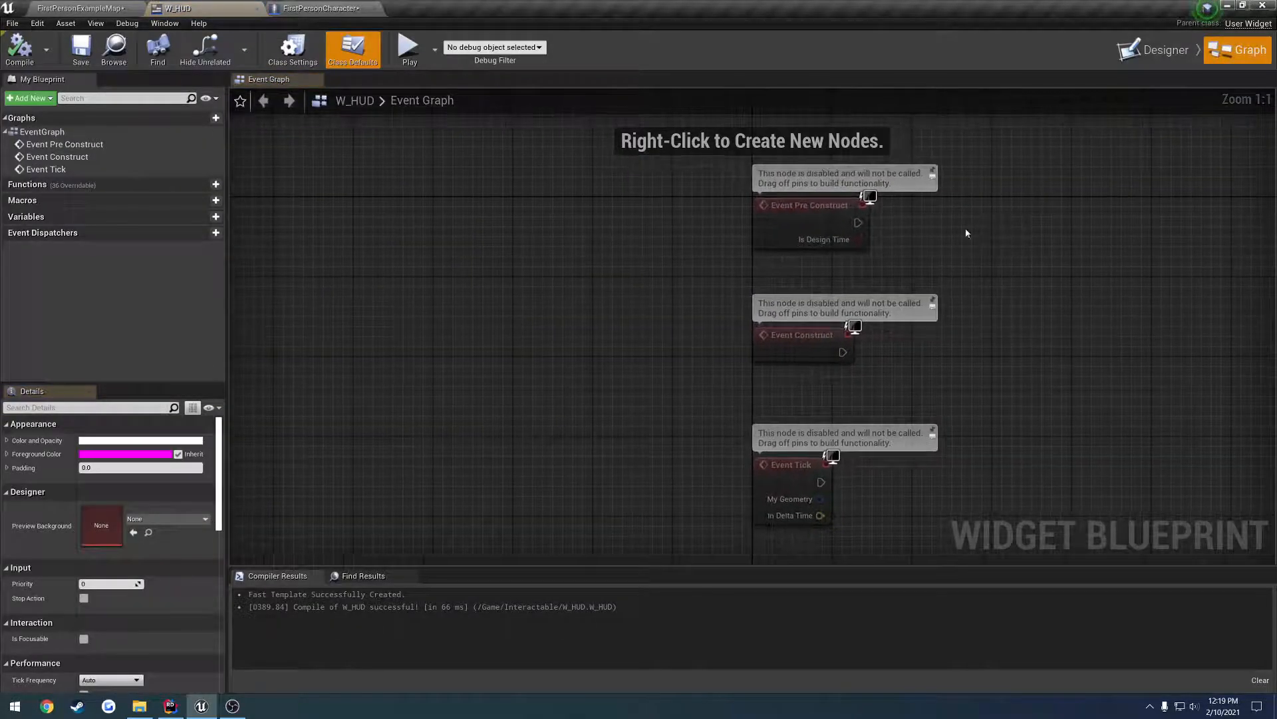
{"action": "left_click", "coordinate": [1156, 50]}
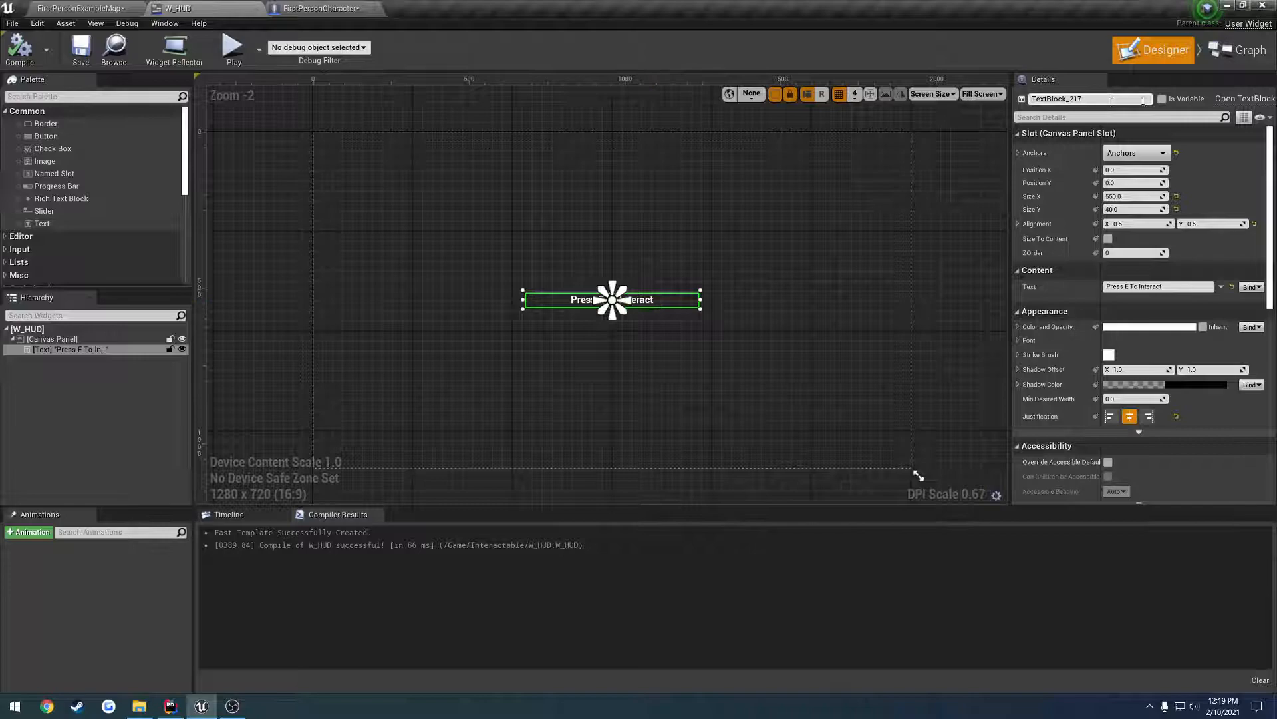
- Tick Is Variable on the text block and rename it TB_InteractionMessage
{"action": "left_click", "coordinate": [1162, 98]}
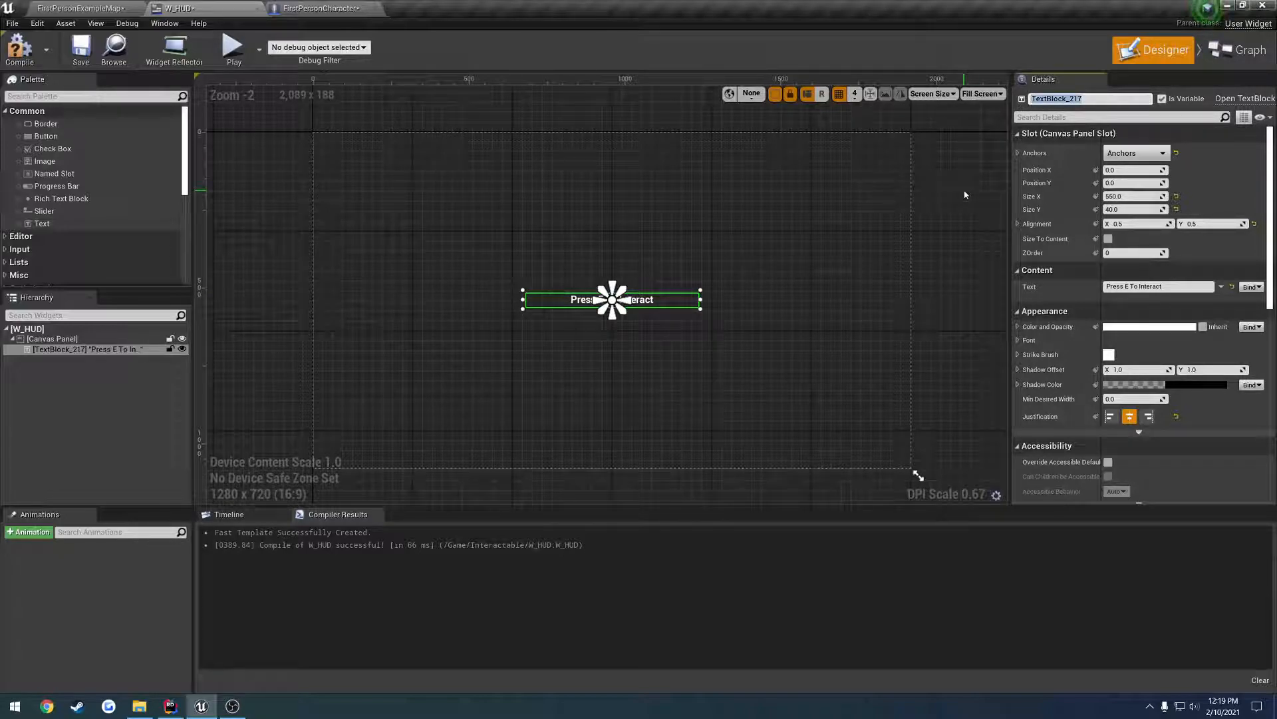
{"action": "type", "text": "TB"}
{"action": "type", "text": "_"}
{"action": "type", "text": "InteractionM"}
{"action": "type", "text": "essage"}
{"action": "key", "text": "Return"}
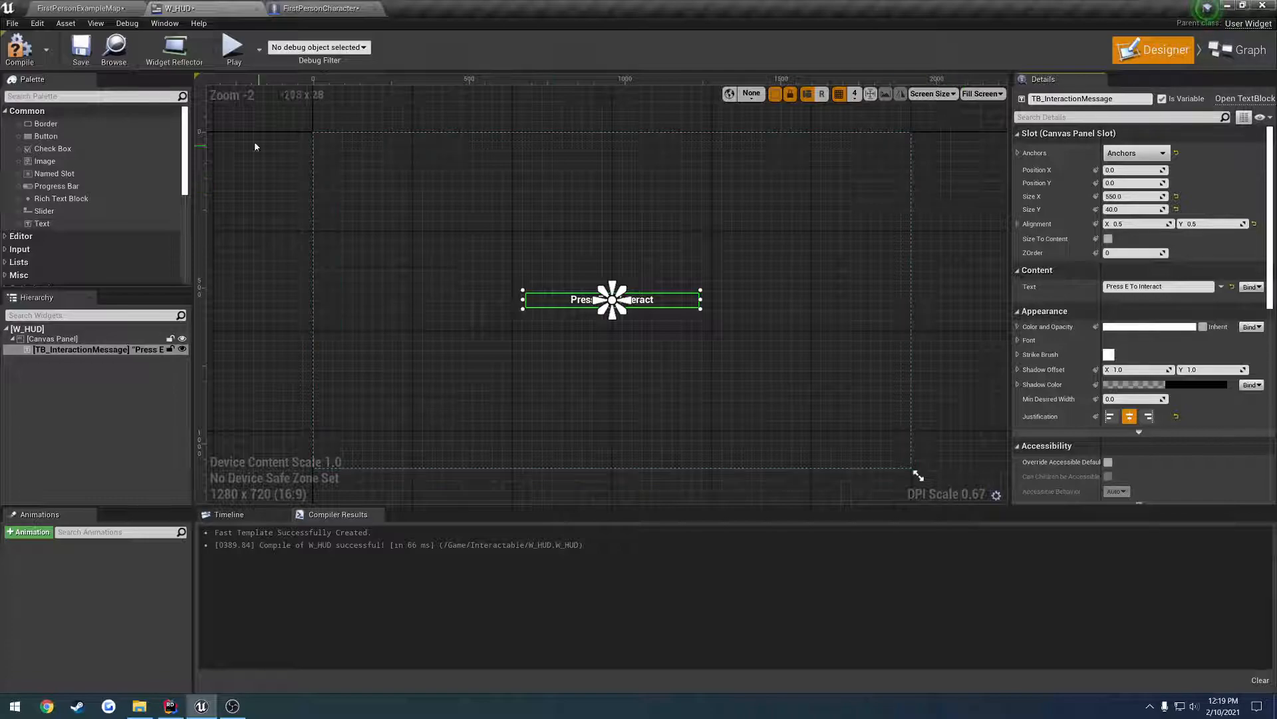
- Test-place a TB_InteractionMessage getter in the event graph, remove it and compile
{"action": "left_click", "coordinate": [1236, 49]}
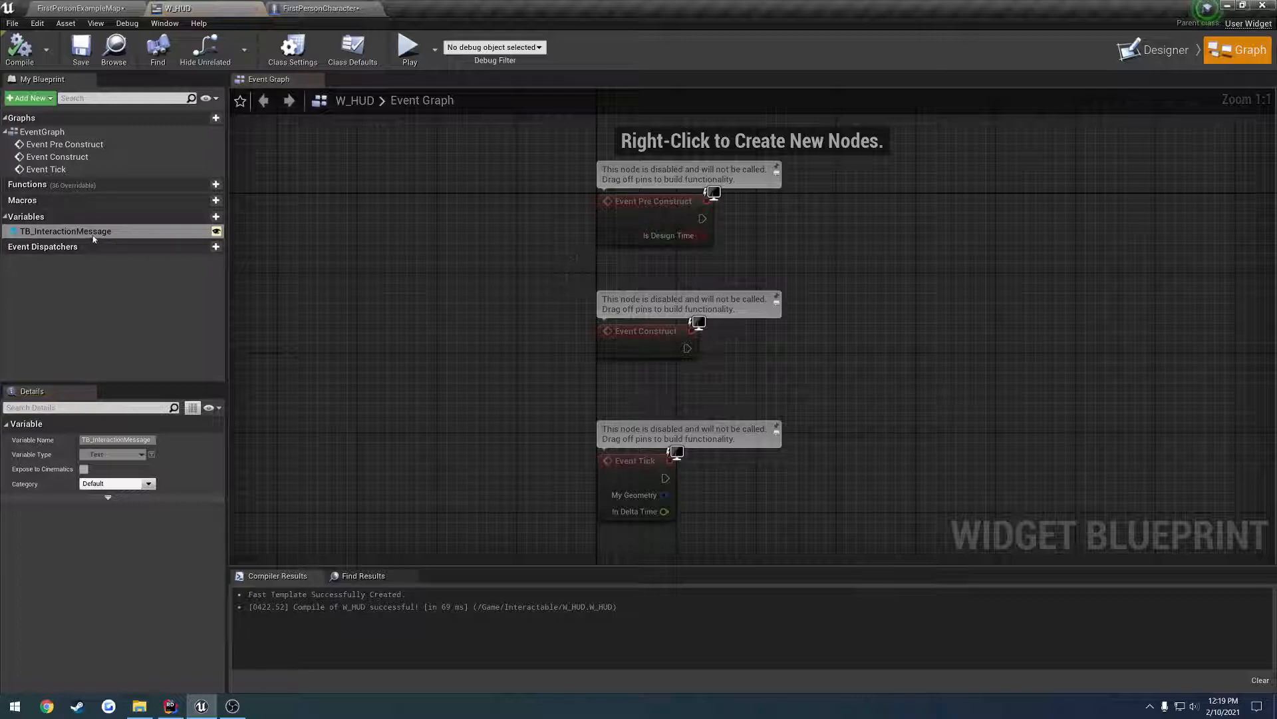
{"action": "left_click_drag", "start_coordinate": [93, 231], "coordinate": [397, 267]}
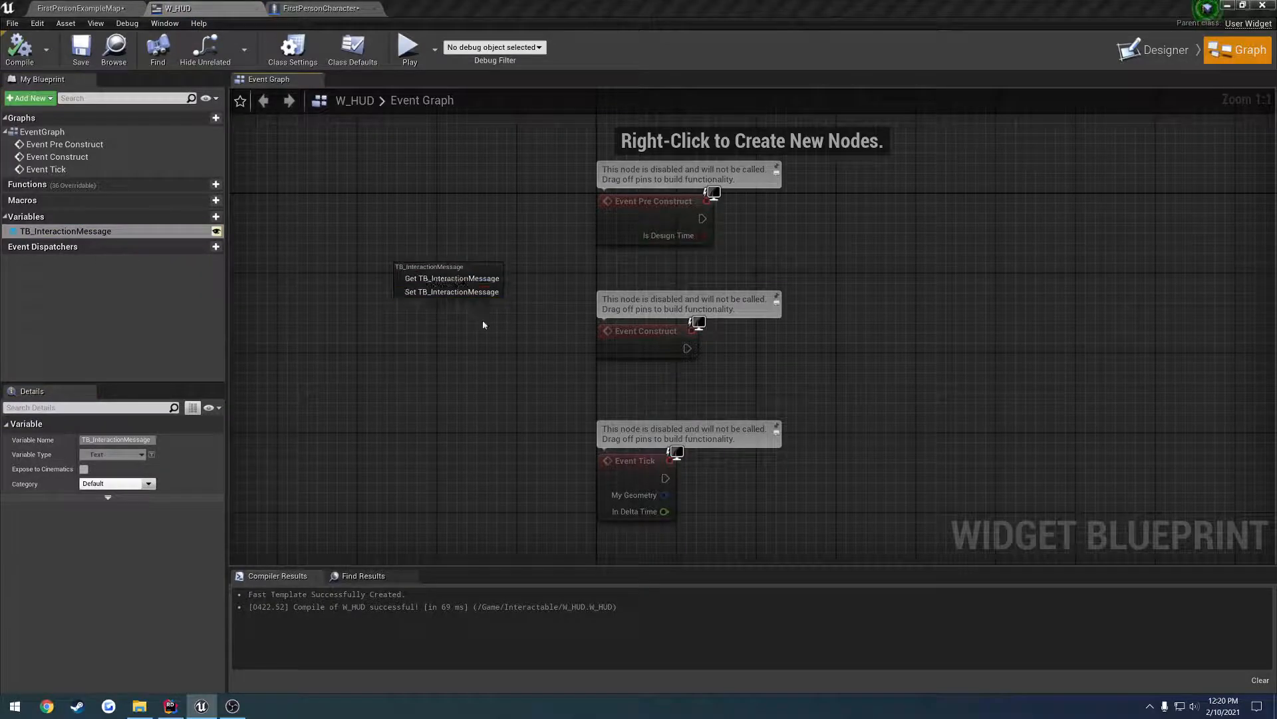
{"action": "left_click", "coordinate": [451, 278]}
{"action": "key", "text": "Delete"}
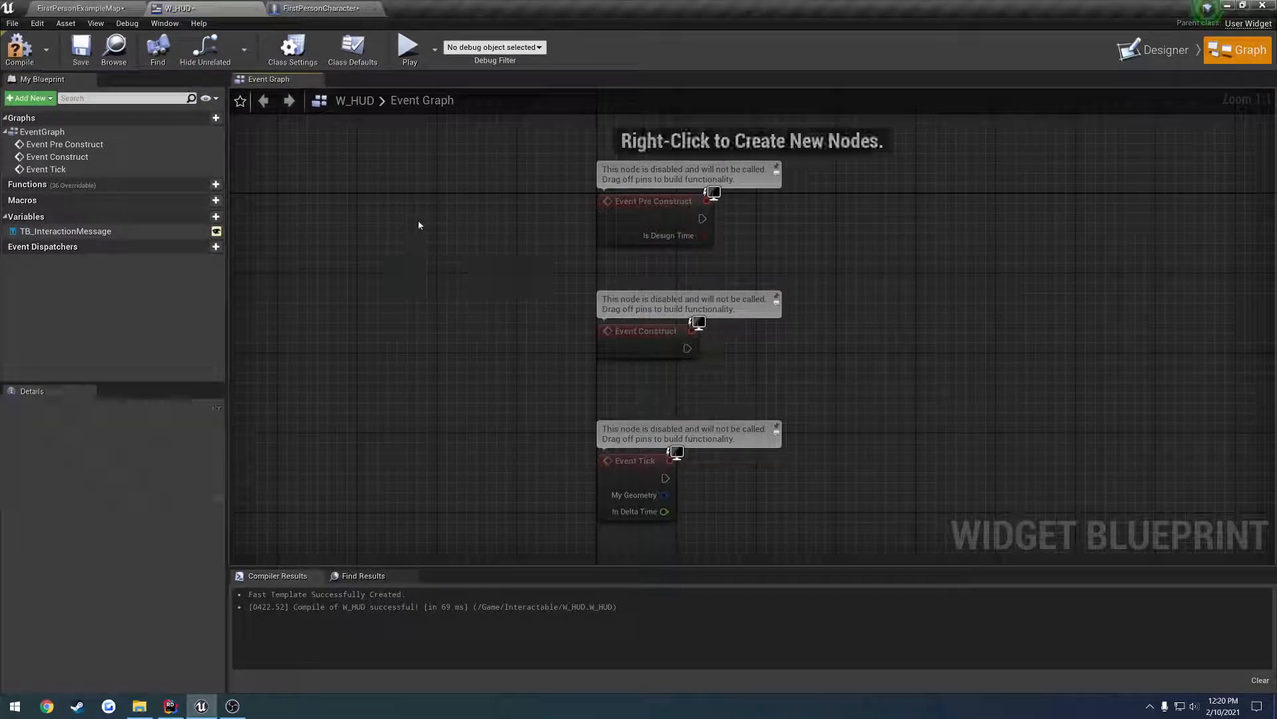
{"action": "left_click", "coordinate": [19, 47]}
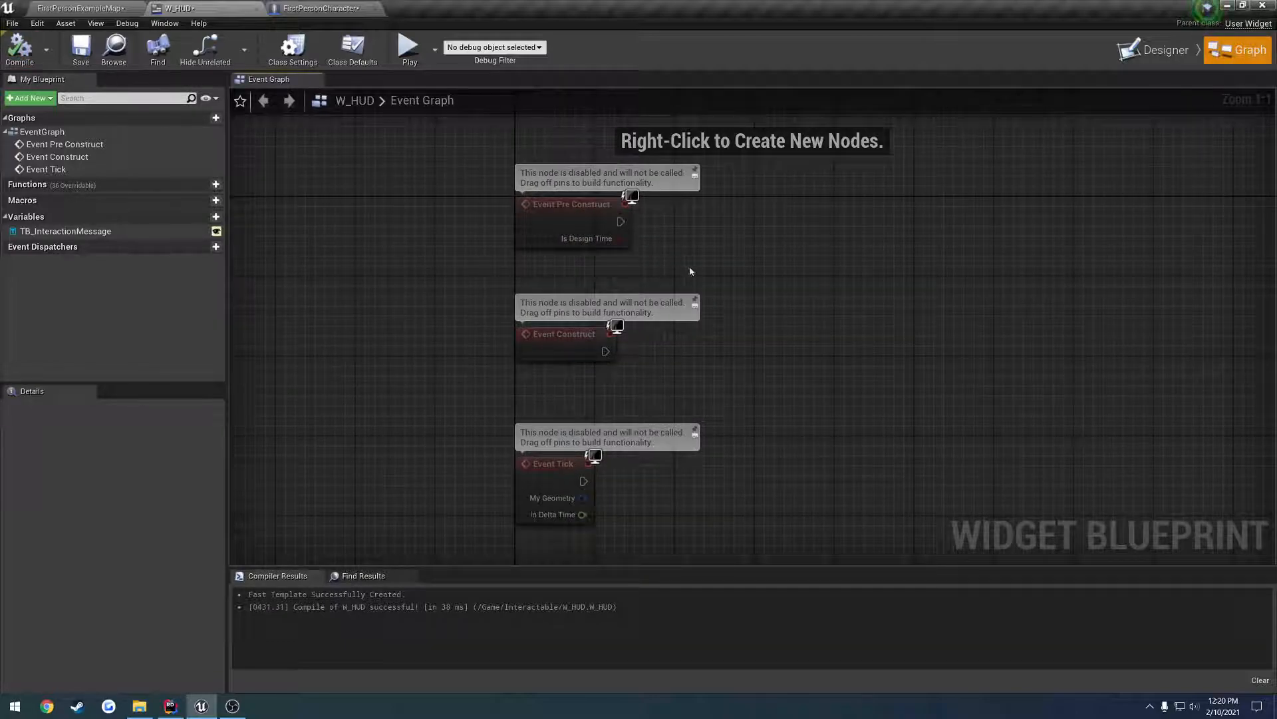
- Delete the default Event Pre Construct, Construct and Tick nodes from W_HUD's graph
{"action": "left_click", "coordinate": [598, 229]}
{"action": "key", "text": "Delete"}
{"action": "left_click_drag", "start_coordinate": [725, 548], "coordinate": [434, 266]}
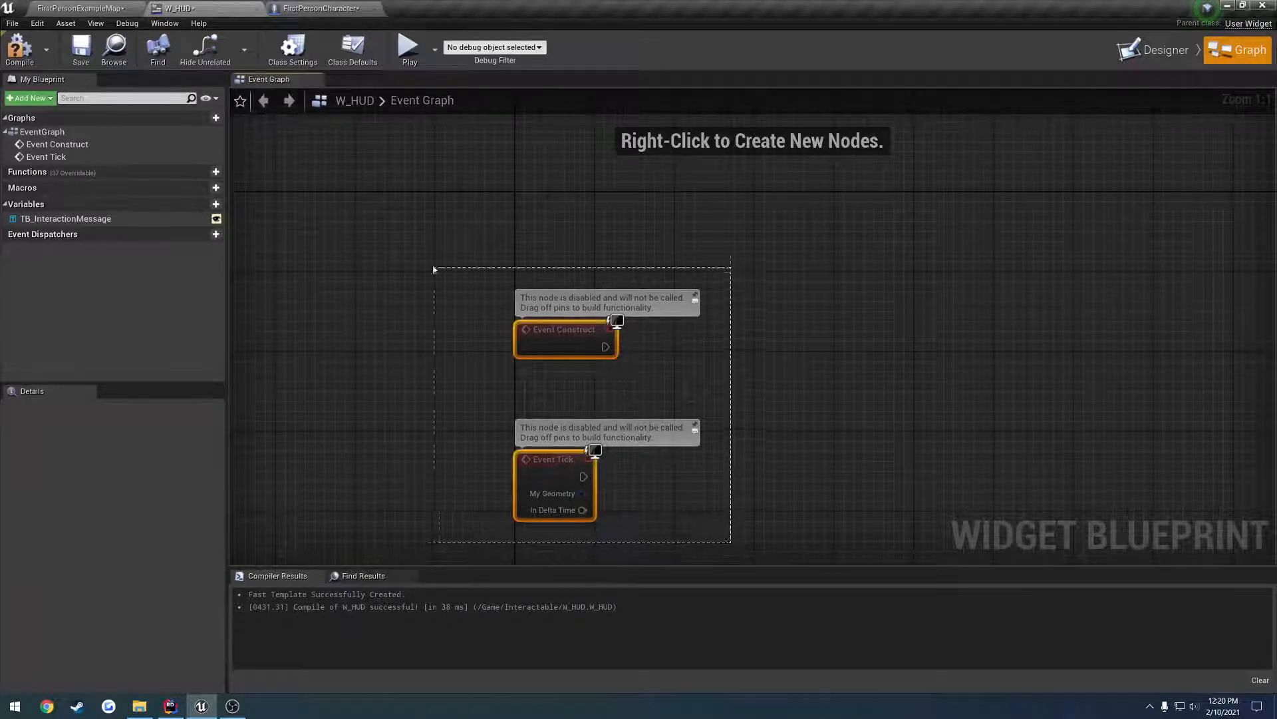
{"action": "key", "text": "Delete"}
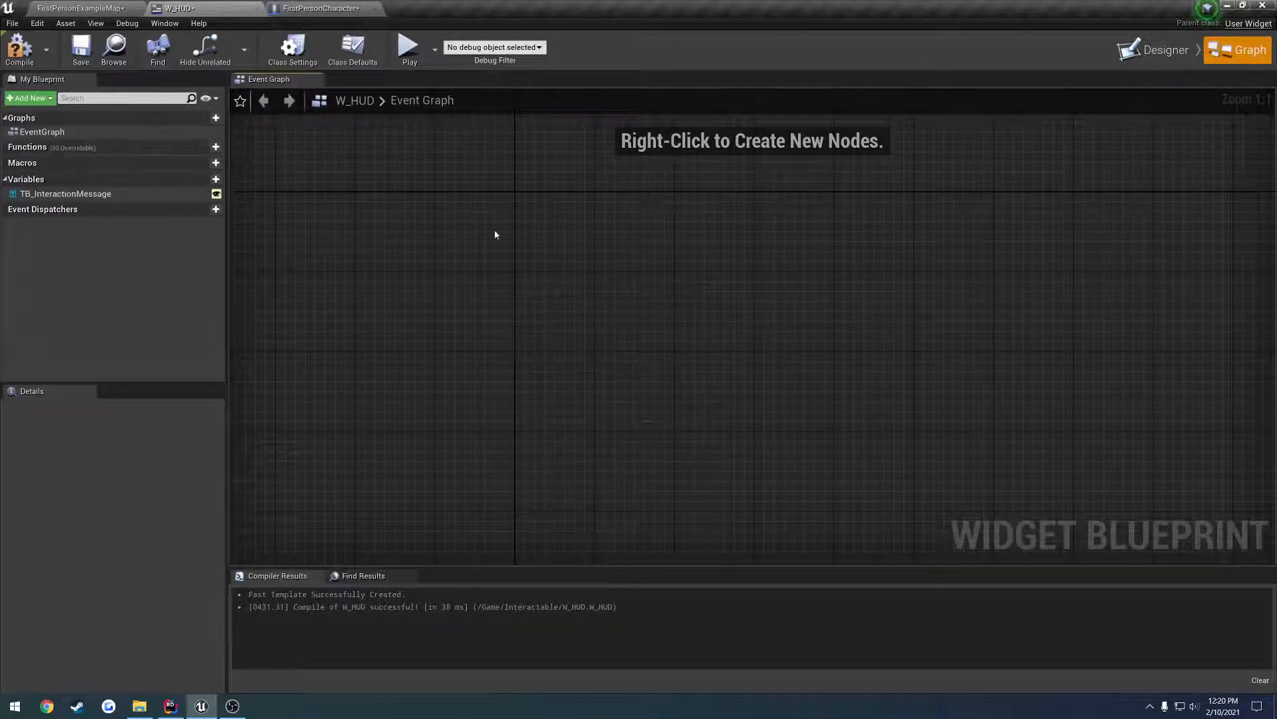
{"action": "left_click", "coordinate": [1139, 50]}
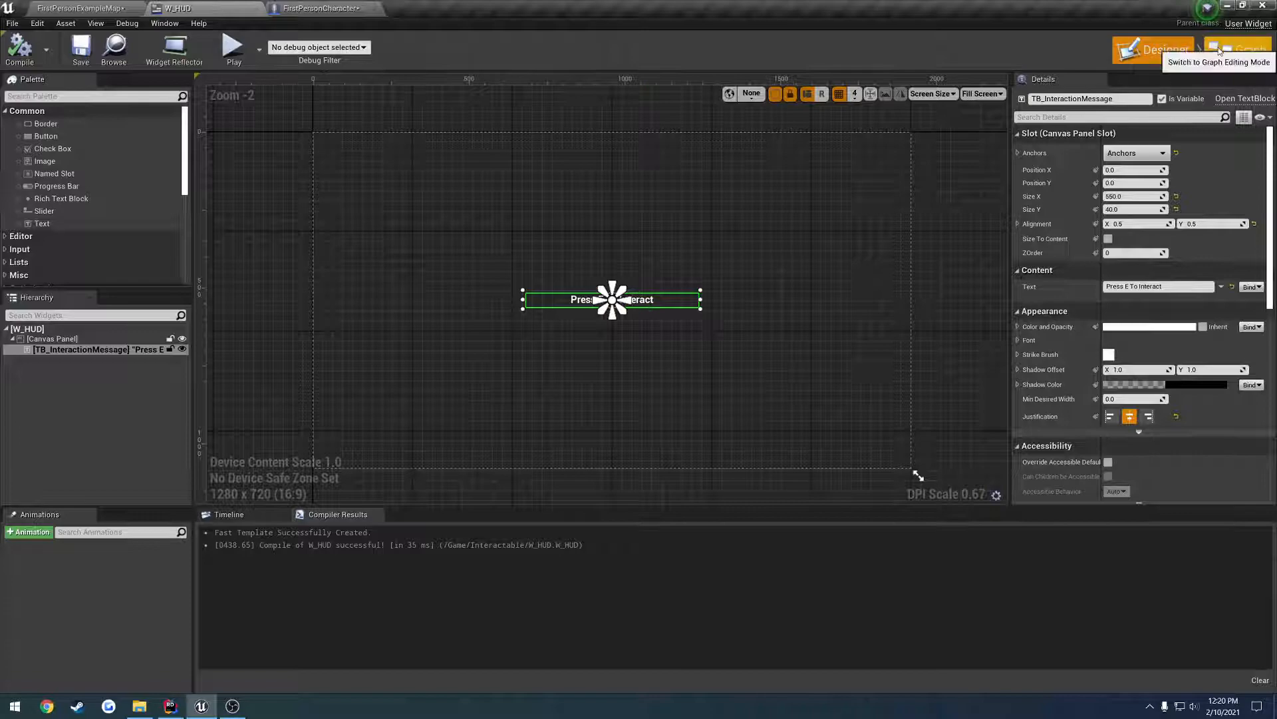
- Add a new W_HUD function named SetInteractionText
{"action": "left_click", "coordinate": [1239, 50]}
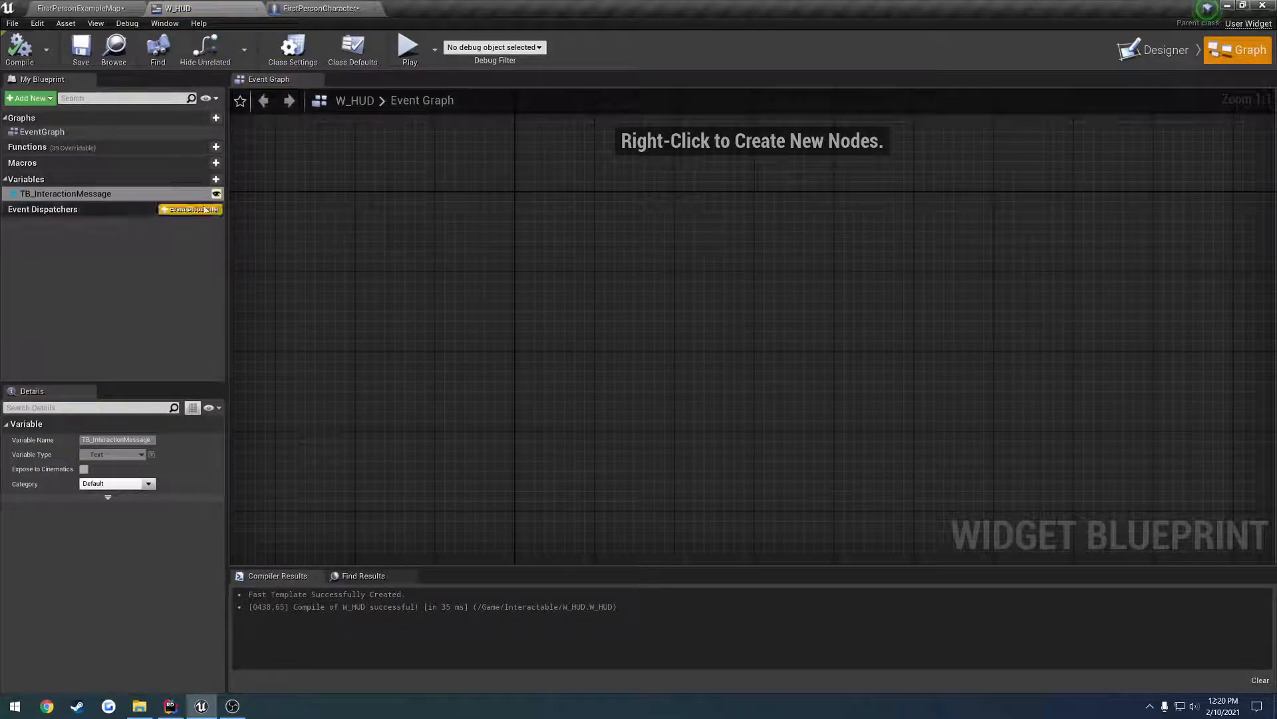
{"action": "mouse_move", "coordinate": [60, 148]}
{"action": "left_click", "coordinate": [203, 148]}
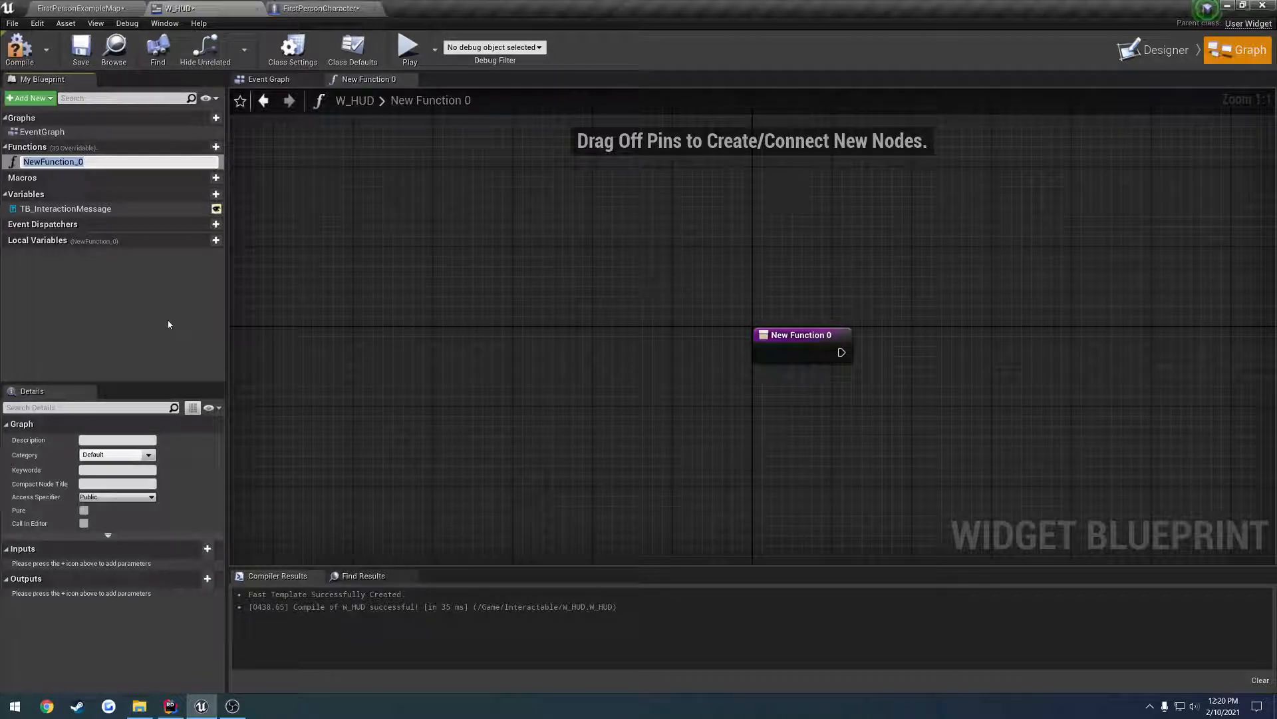
{"action": "type", "text": "SetI"}
{"action": "type", "text": "nteractionText"}
{"action": "key", "text": "Return"}
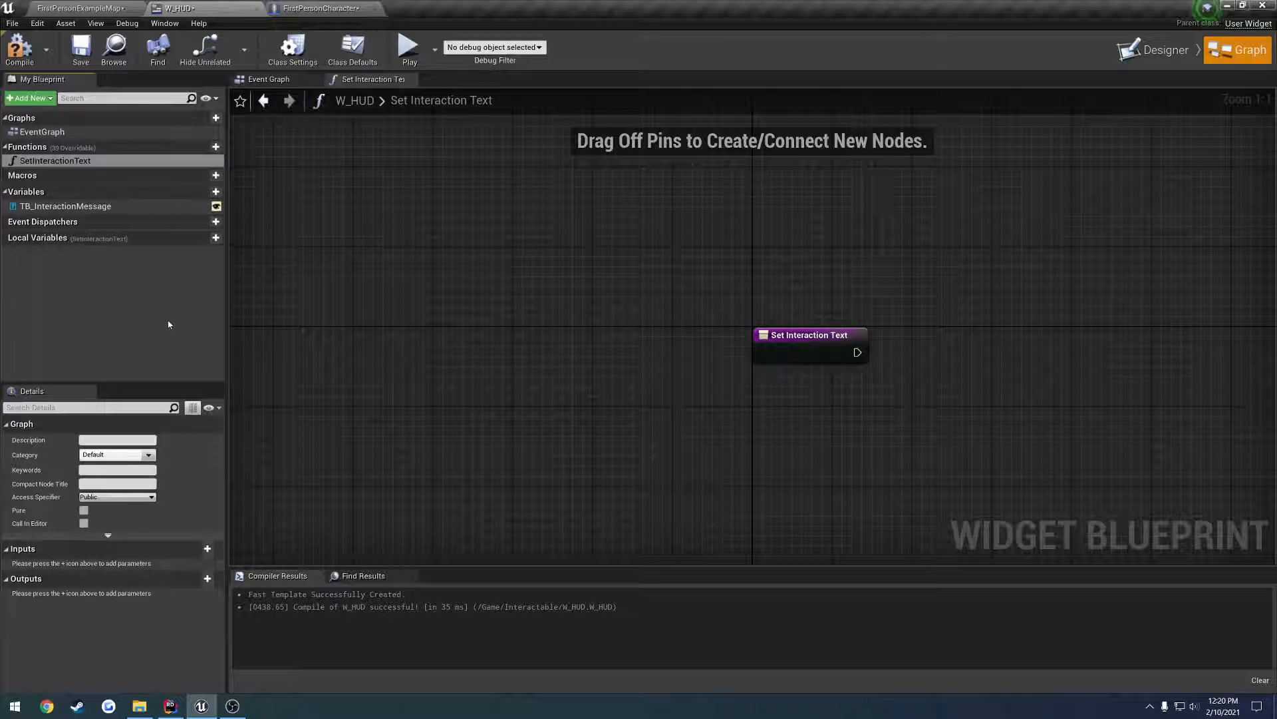
- Give SetInteractionText a Text-type input parameter named Text
{"action": "left_click", "coordinate": [207, 549]}
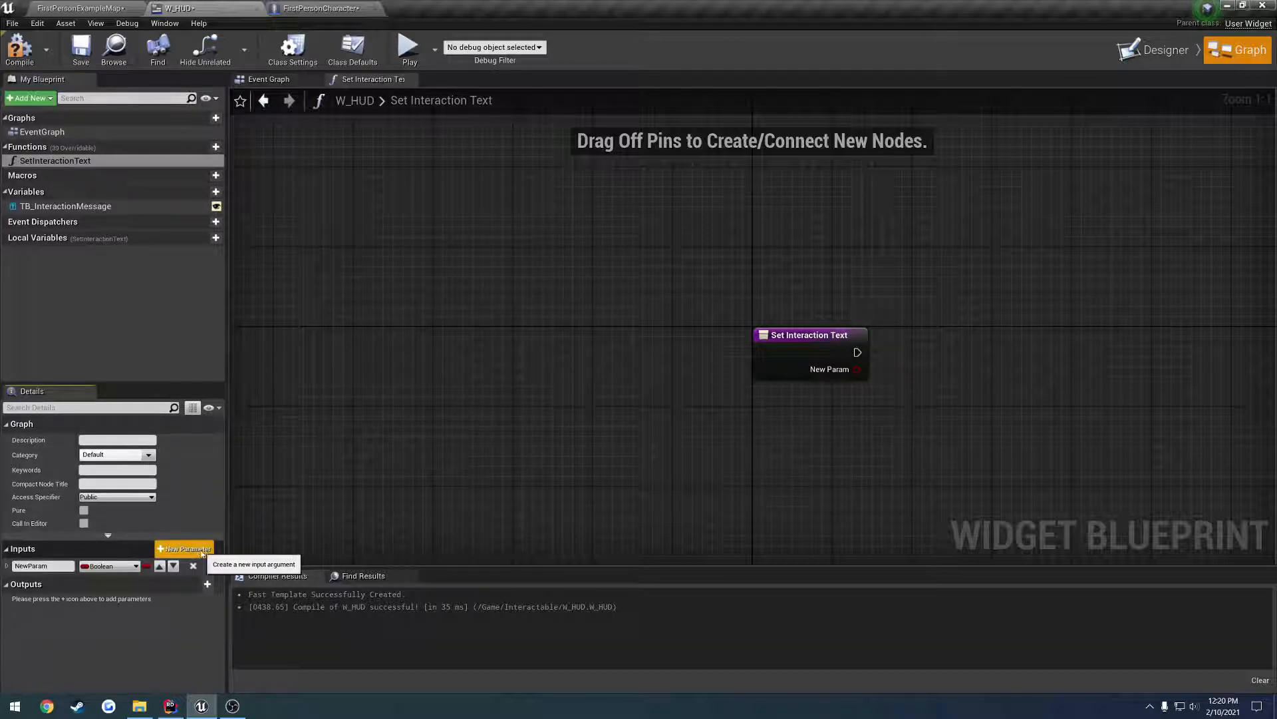
{"action": "left_click", "coordinate": [134, 566]}
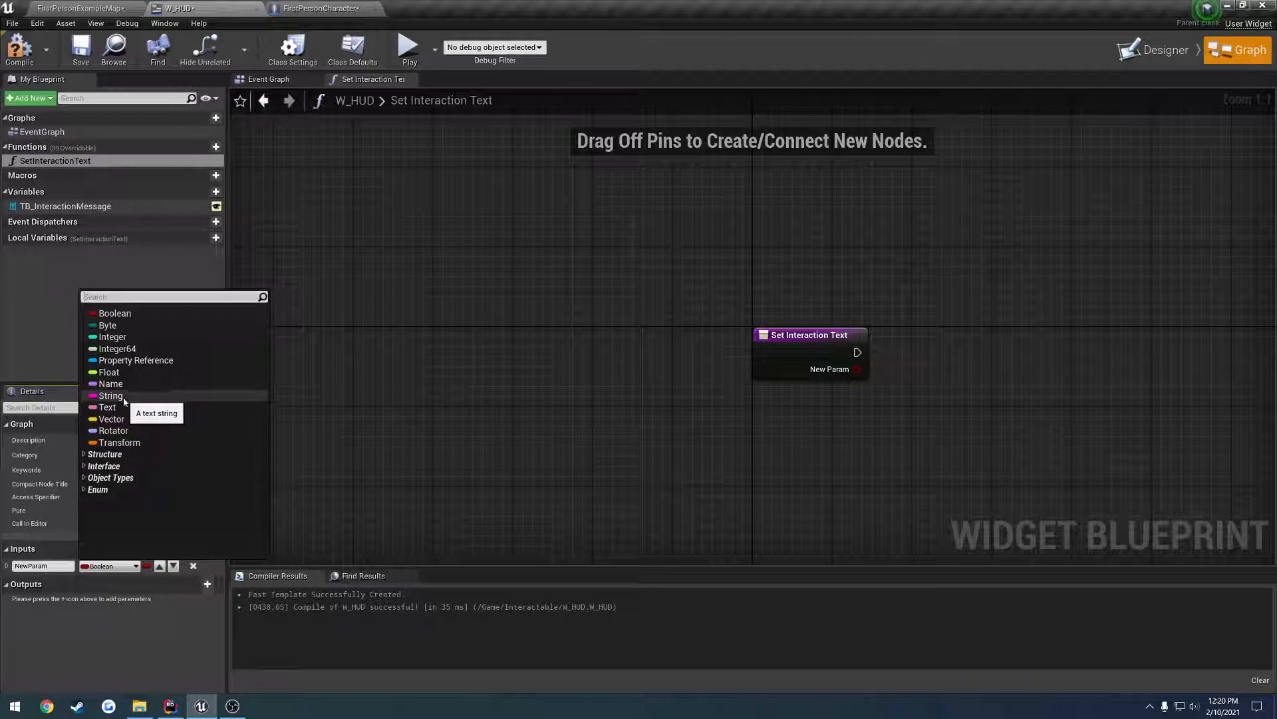
{"action": "left_click", "coordinate": [129, 412]}
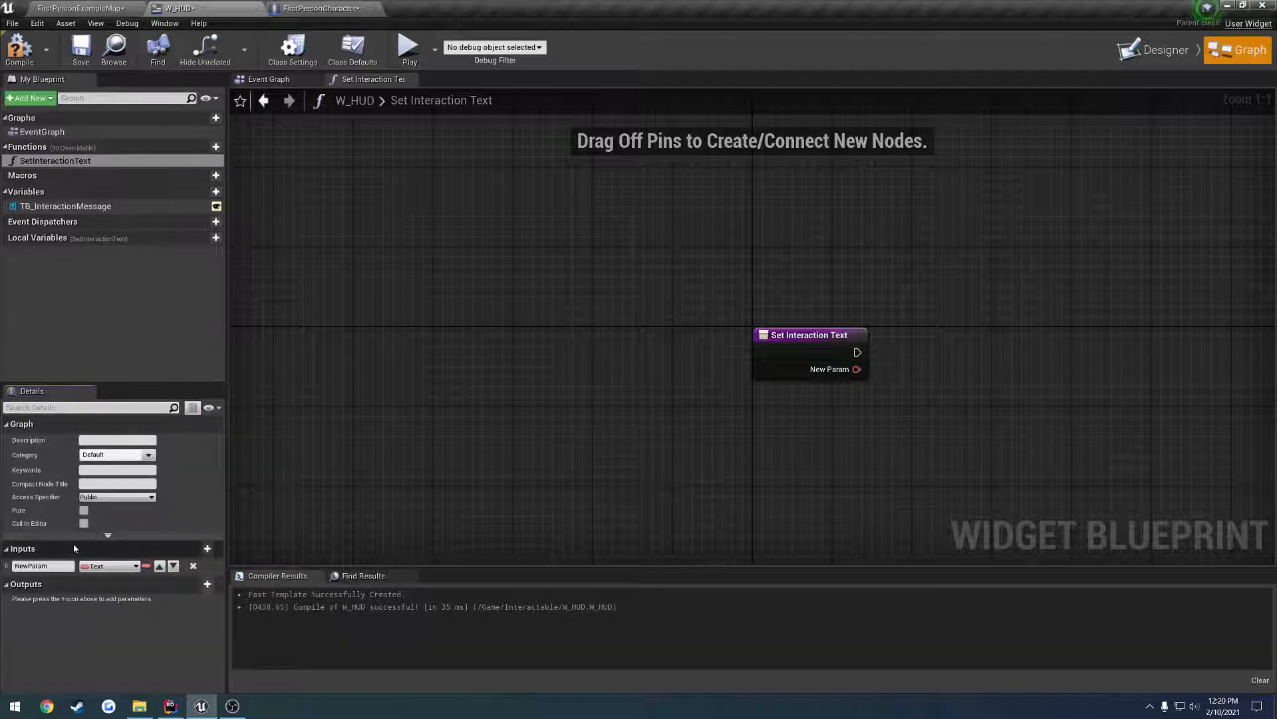
{"action": "type", "text": "Text"}
{"action": "key", "text": "Return"}
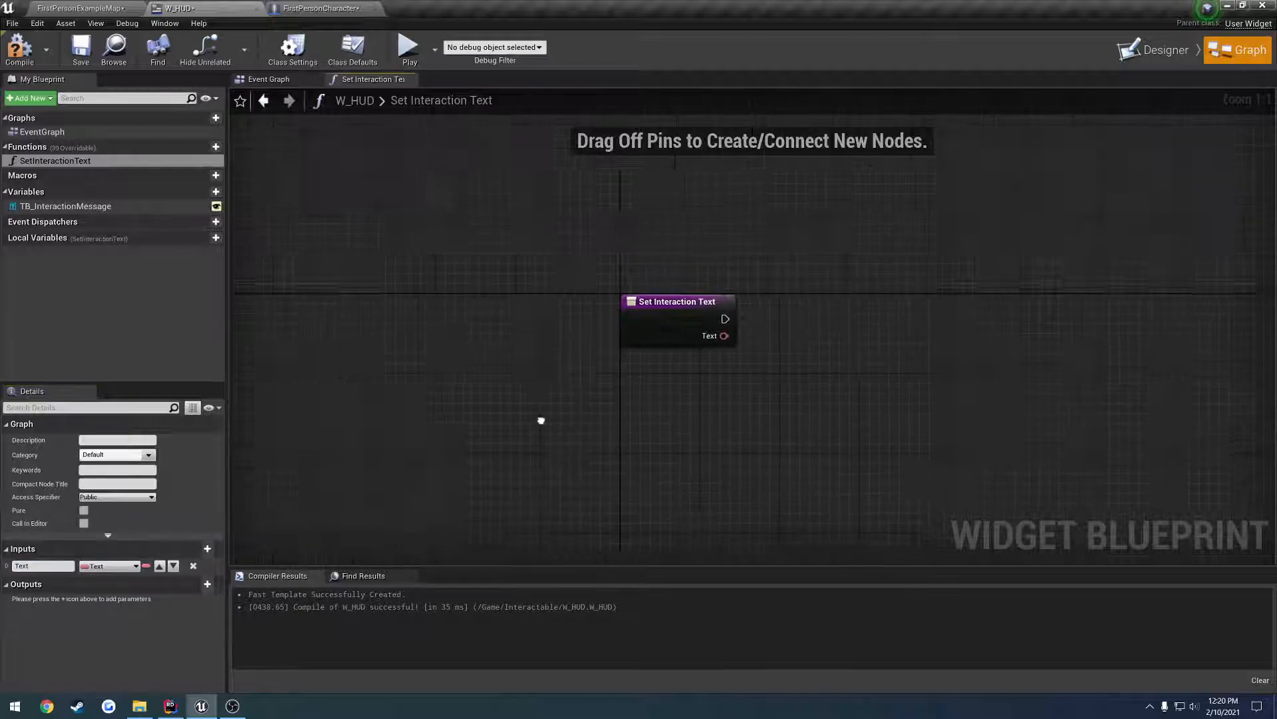
- Place a TB_InteractionMessage getter node in the function graph
{"action": "mouse_move", "coordinate": [434, 482]}
{"action": "right_mouse_down"}
{"action": "mouse_move", "coordinate": [440, 371]}
{"action": "mouse_move", "coordinate": [402, 348]}
{"action": "right_mouse_up"}
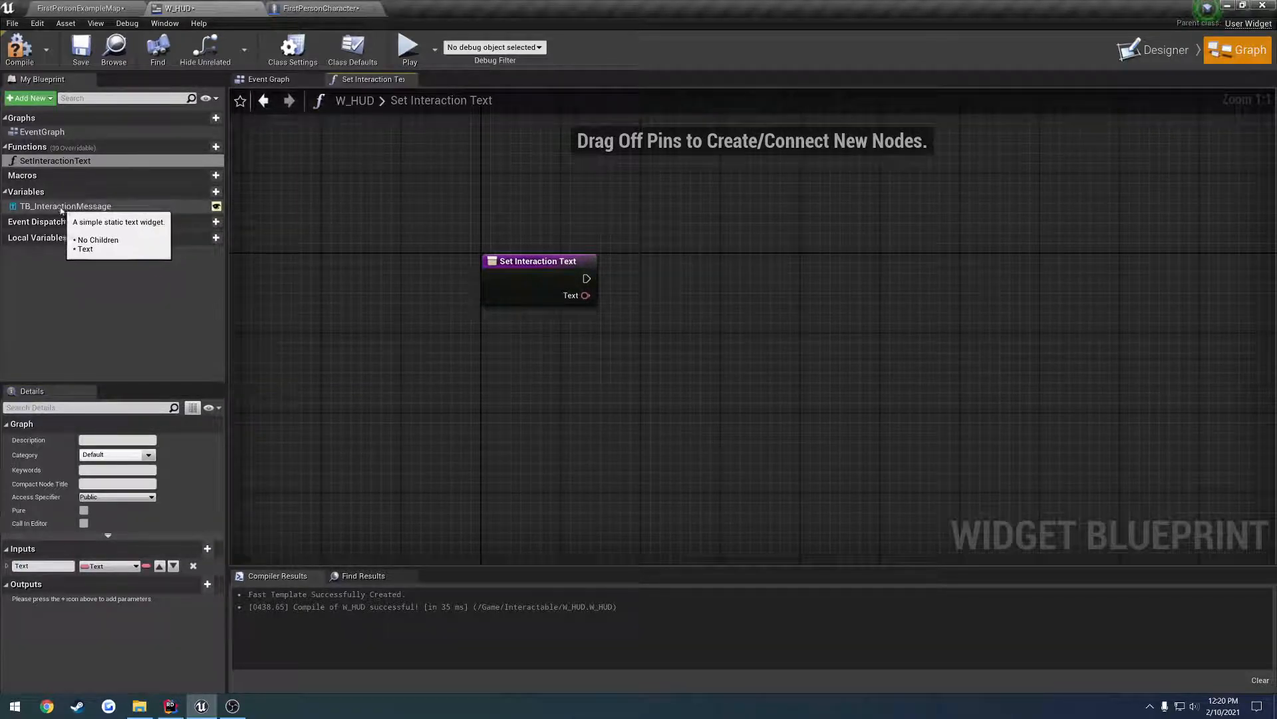
{"action": "left_click_drag", "start_coordinate": [62, 205], "coordinate": [502, 324]}
{"action": "left_click", "coordinate": [506, 330]}
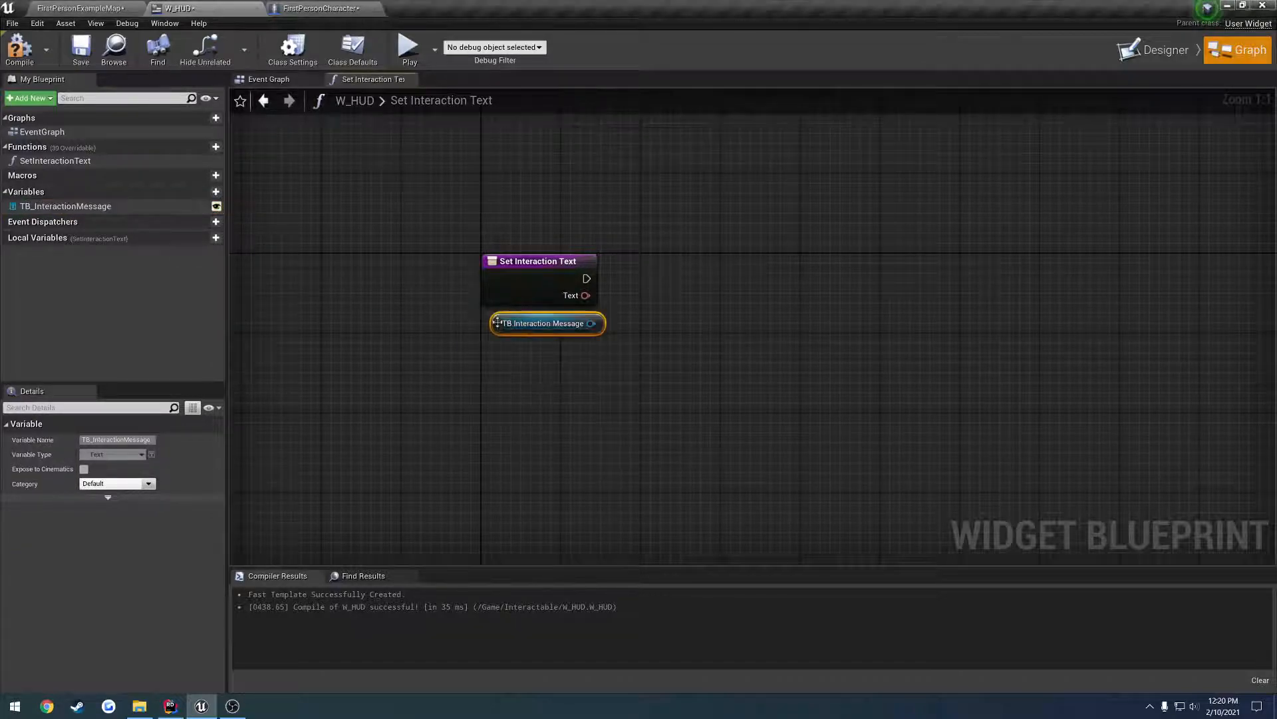
- Call SetText on TB_InteractionMessage from the function's exec and Text pins, then compile W_HUD
{"action": "left_click_drag", "start_coordinate": [591, 324], "coordinate": [651, 291]}
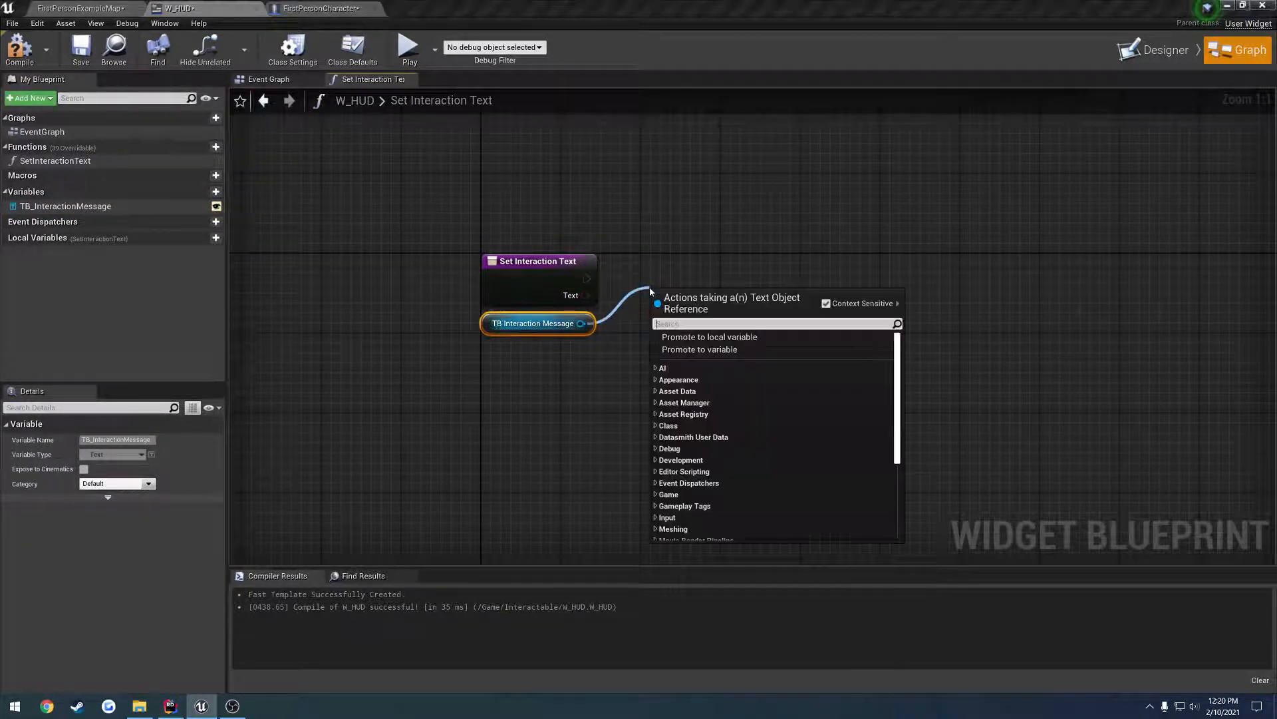
{"action": "type", "text": "set text"}
{"action": "key", "text": "Return"}
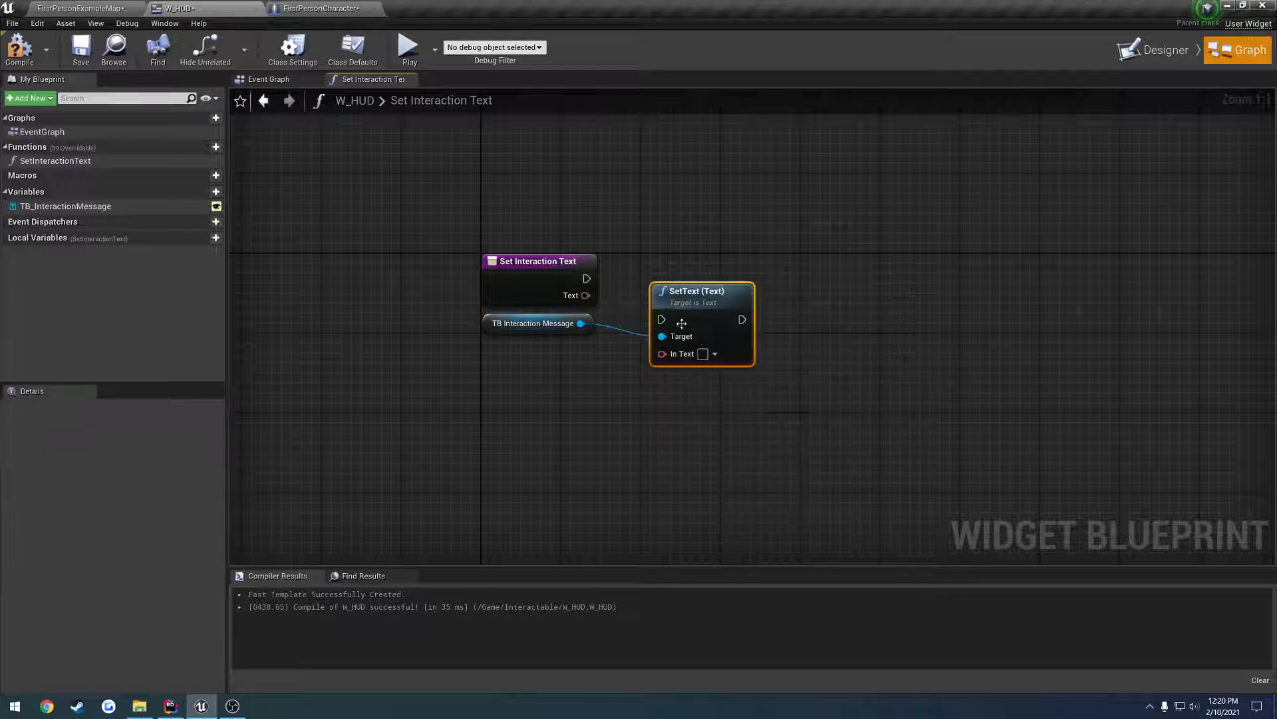
{"action": "mouse_move", "coordinate": [682, 273]}
{"action": "left_mouse_down"}
{"action": "mouse_move", "coordinate": [586, 279]}
{"action": "mouse_move", "coordinate": [651, 322]}
{"action": "left_mouse_up"}
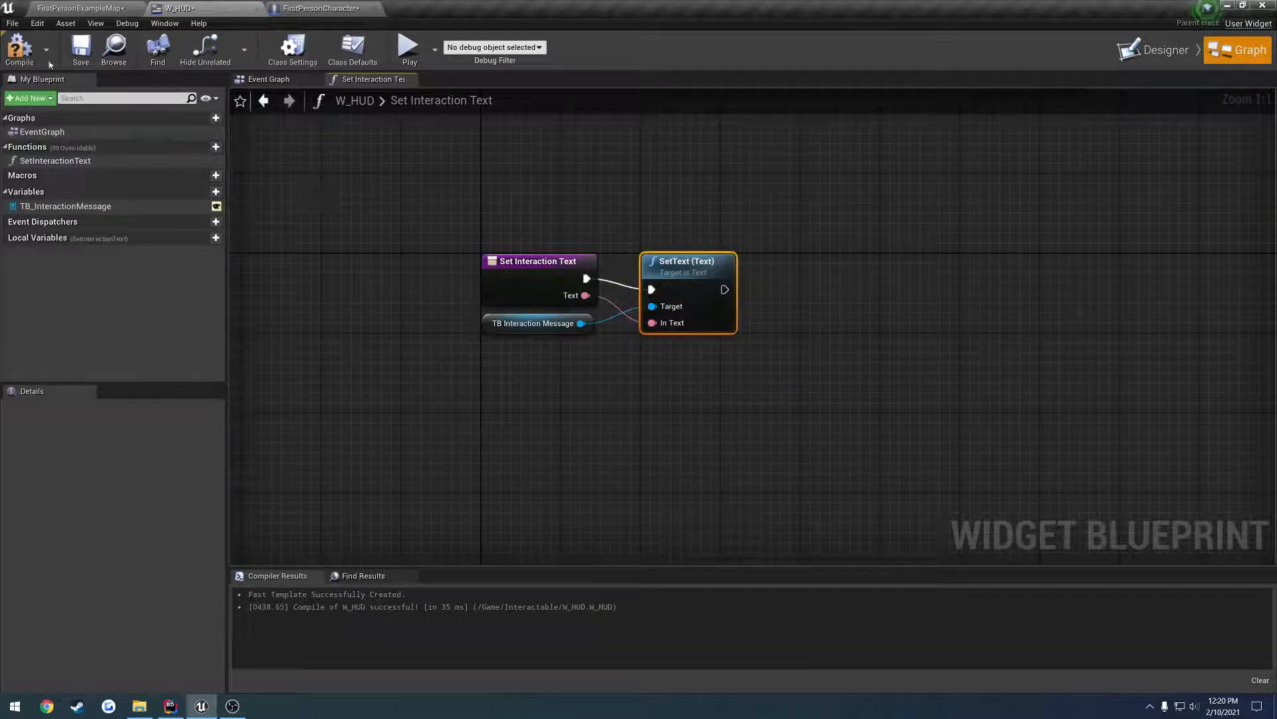
{"action": "left_click", "coordinate": [19, 47]}
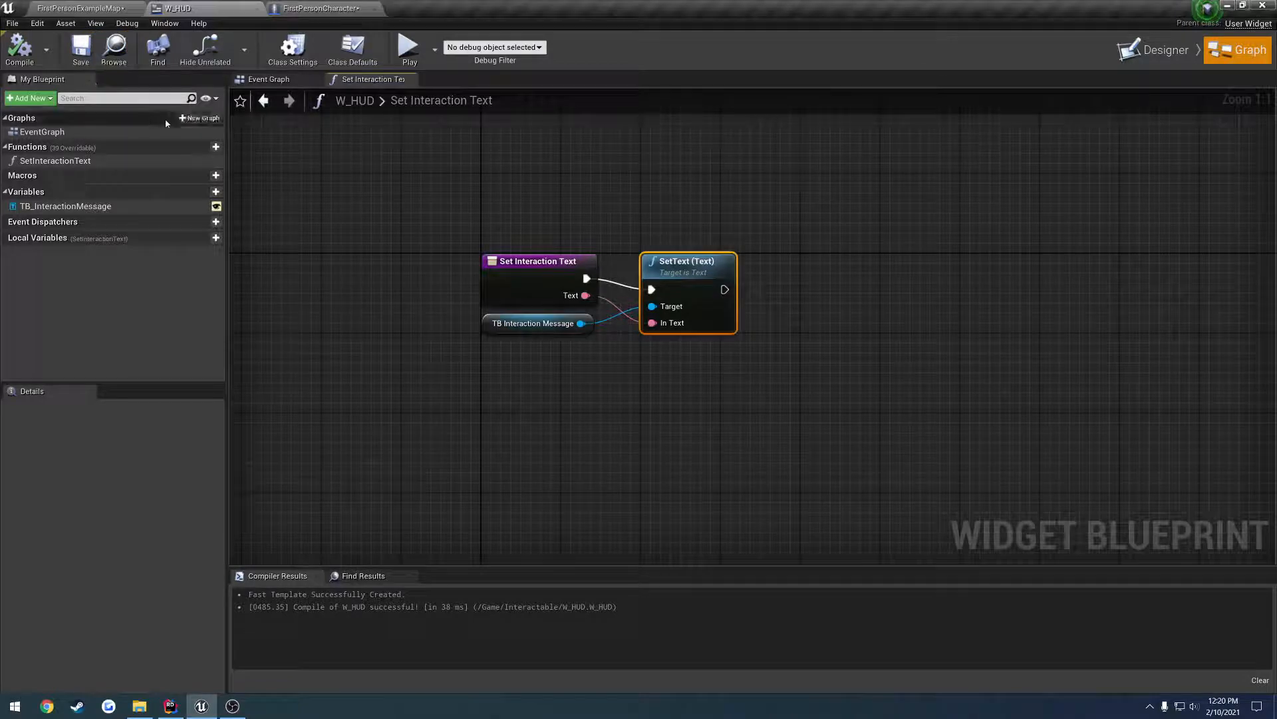
- Confirm SetInteractionText's Access Specifier stays Public and move to the FirstPersonCharacter blueprint
{"action": "left_click", "coordinate": [70, 162]}
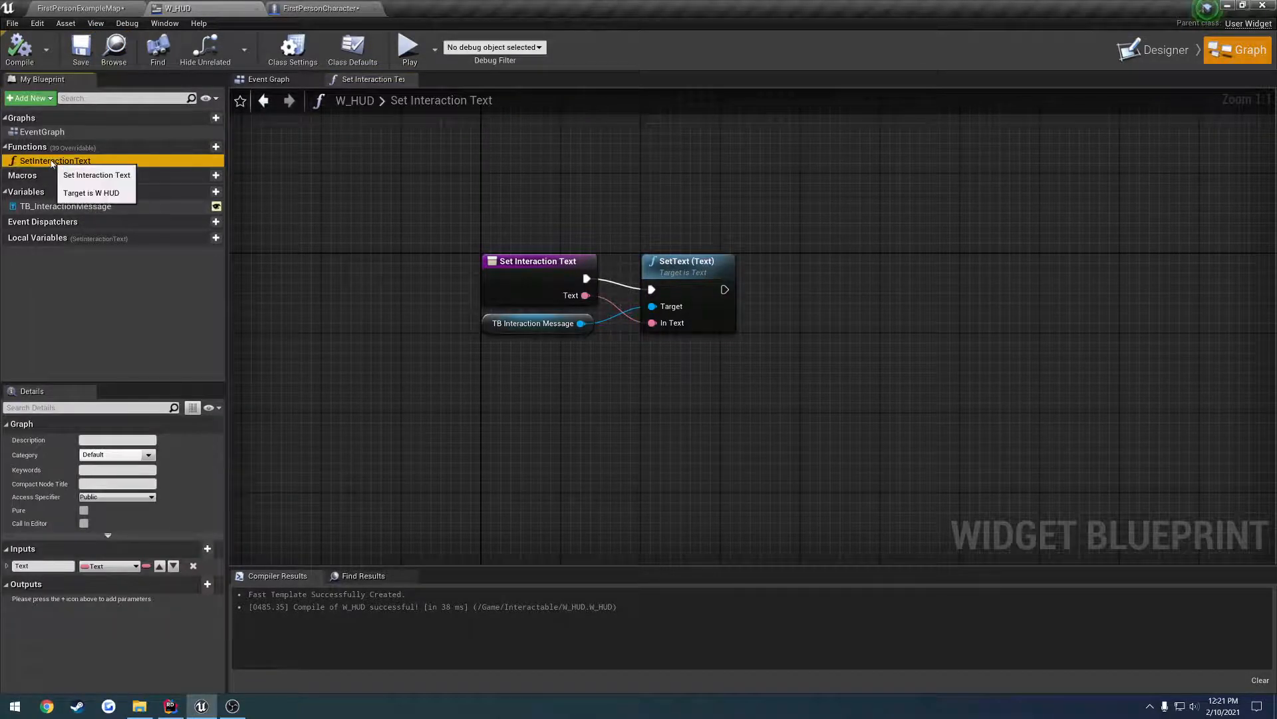
{"action": "left_click", "coordinate": [110, 498]}
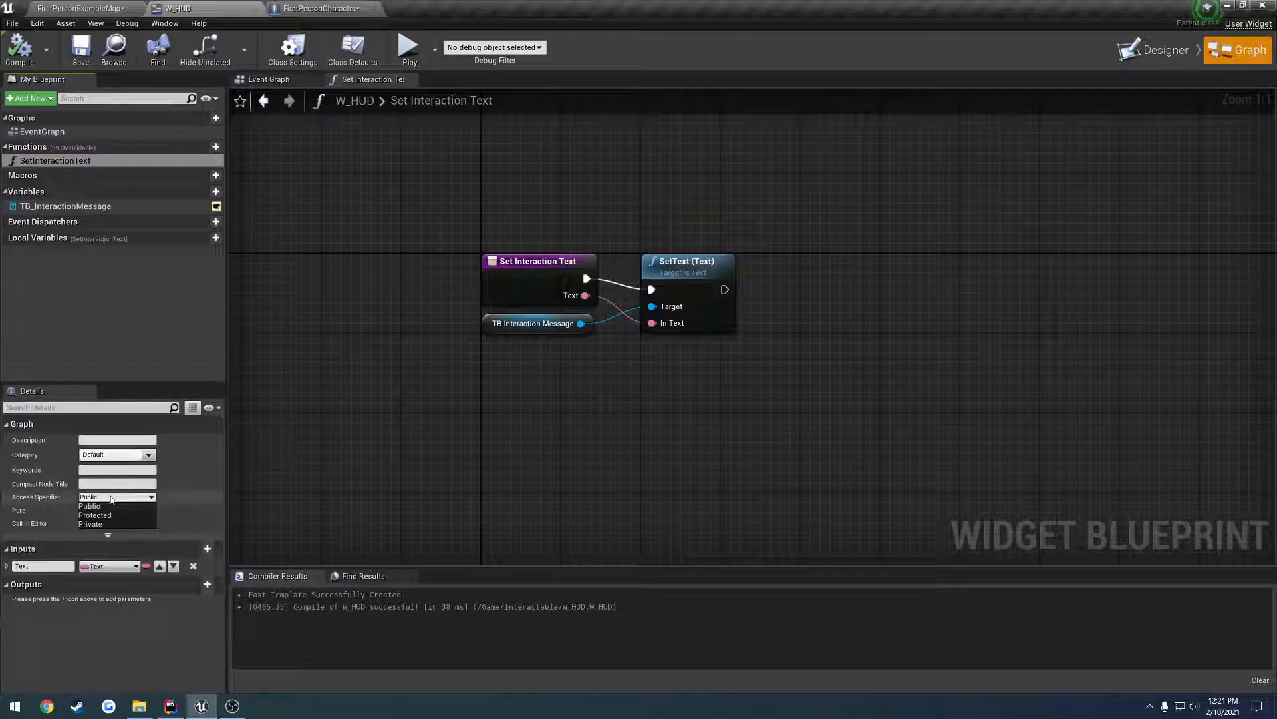
{"action": "left_click", "coordinate": [105, 506]}
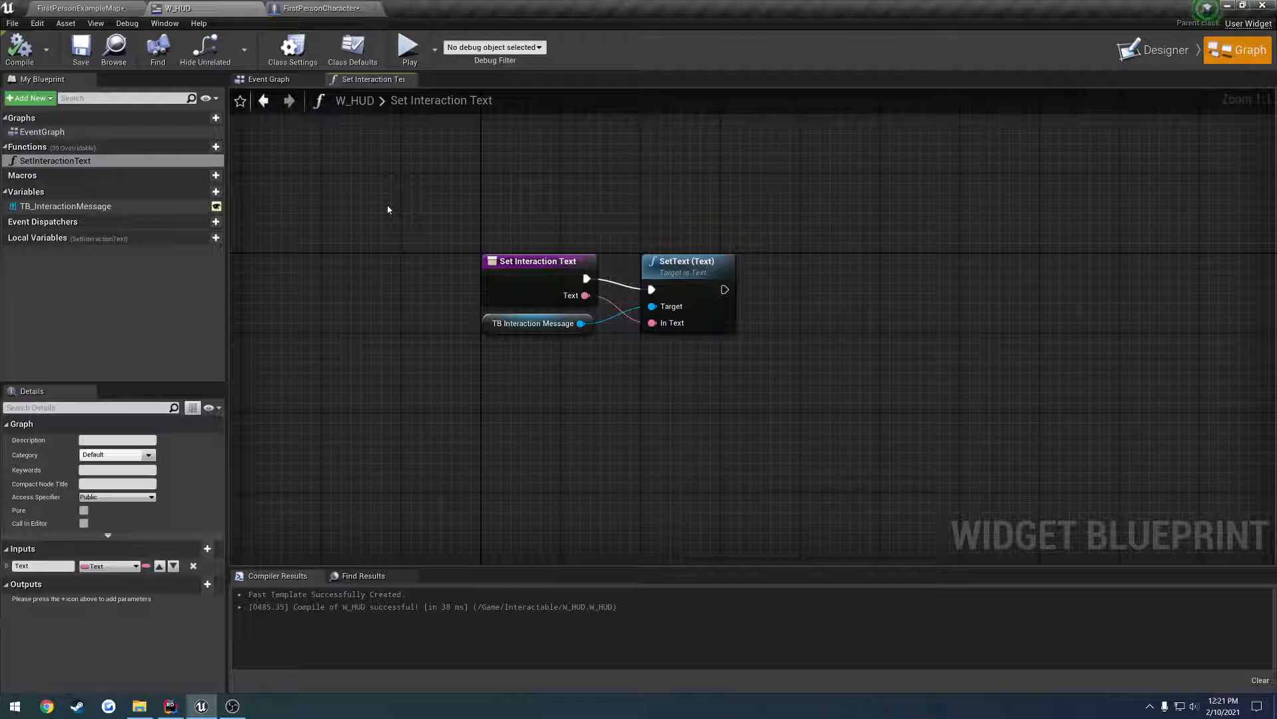
{"action": "left_click", "coordinate": [314, 10]}
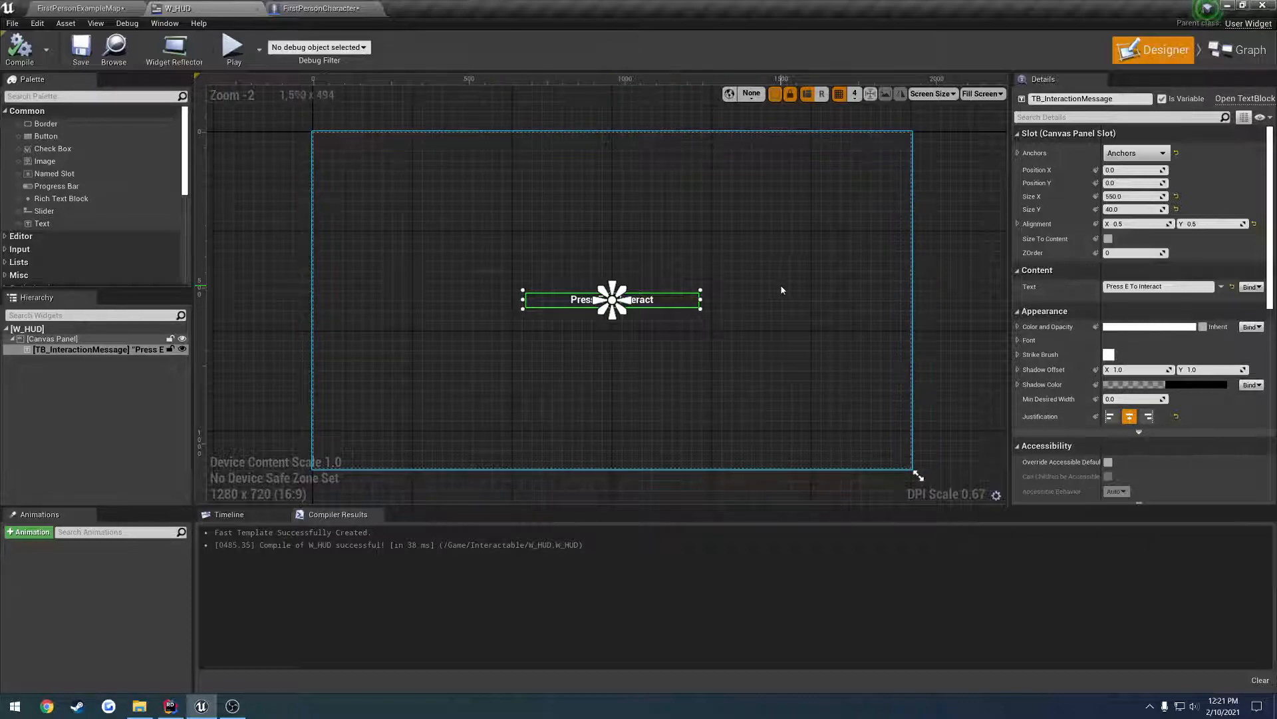
- Move the Add to Viewport node right to make room after Create W HUD Widget
{"action": "left_click", "coordinate": [314, 8]}
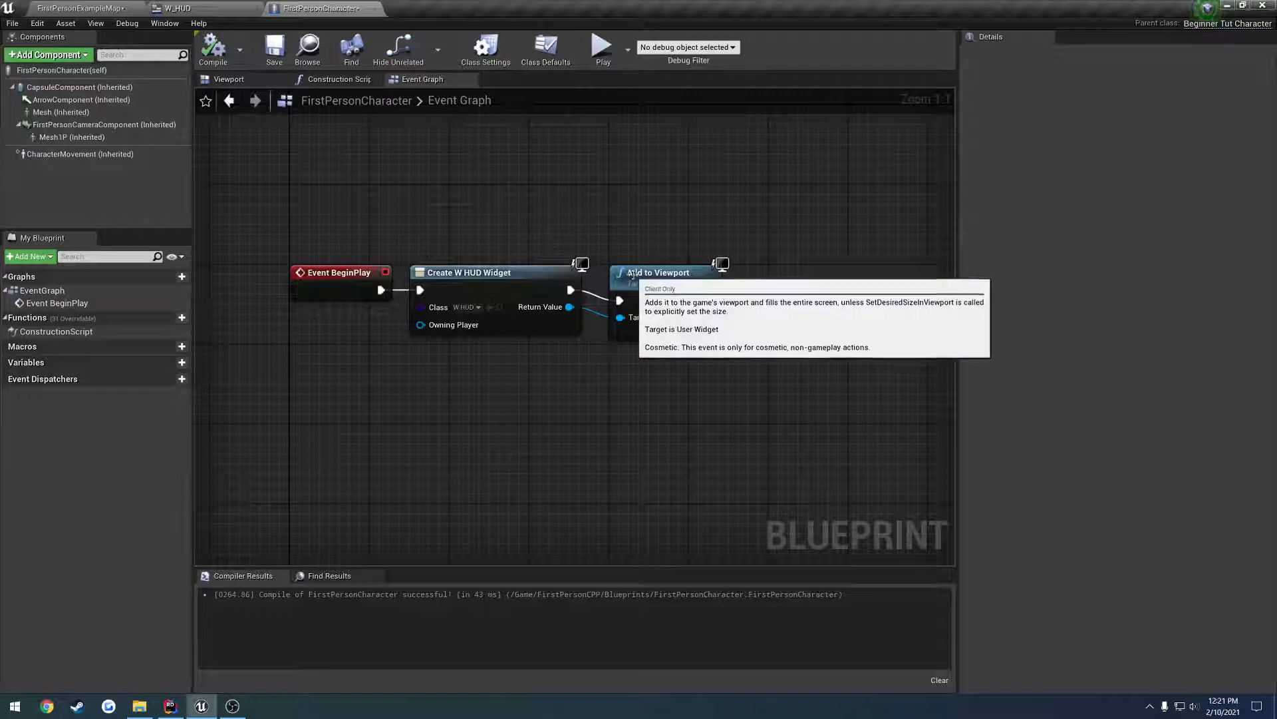
{"action": "left_click_drag", "start_coordinate": [637, 280], "coordinate": [795, 279]}
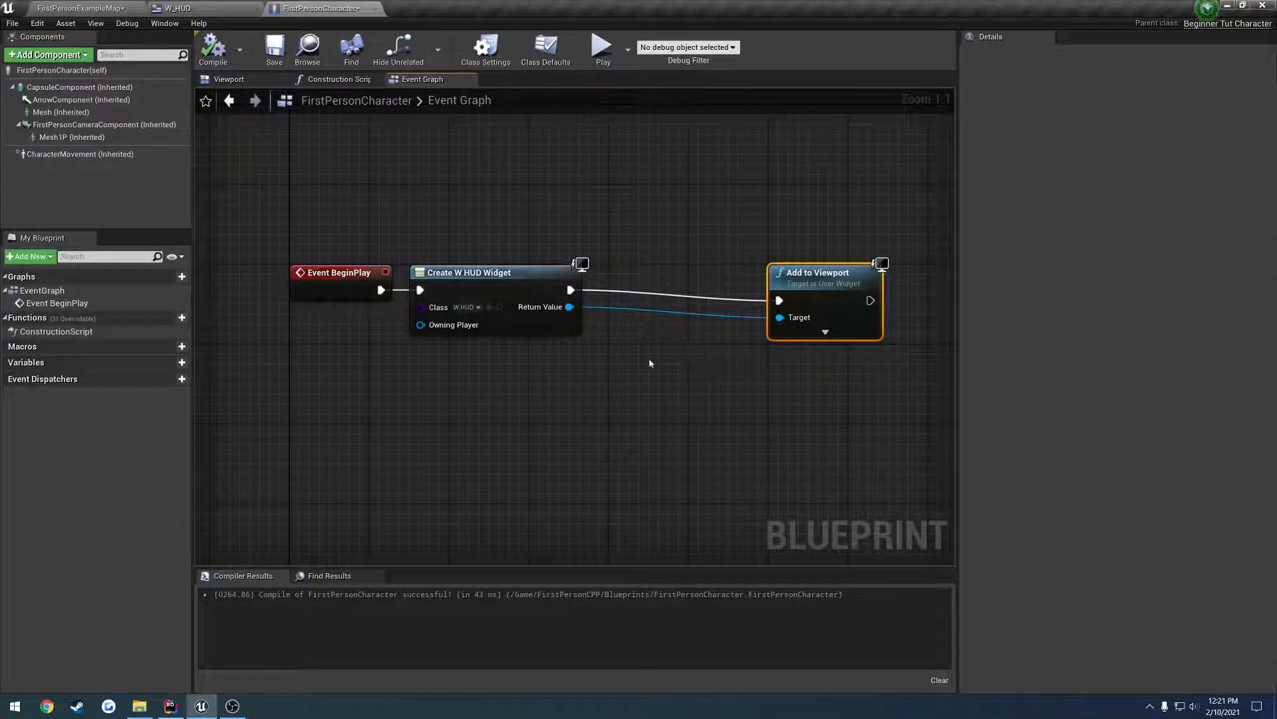
- Create a HUD variable of type W HUD Object Reference in FirstPersonCharacter
{"action": "left_click", "coordinate": [170, 363]}
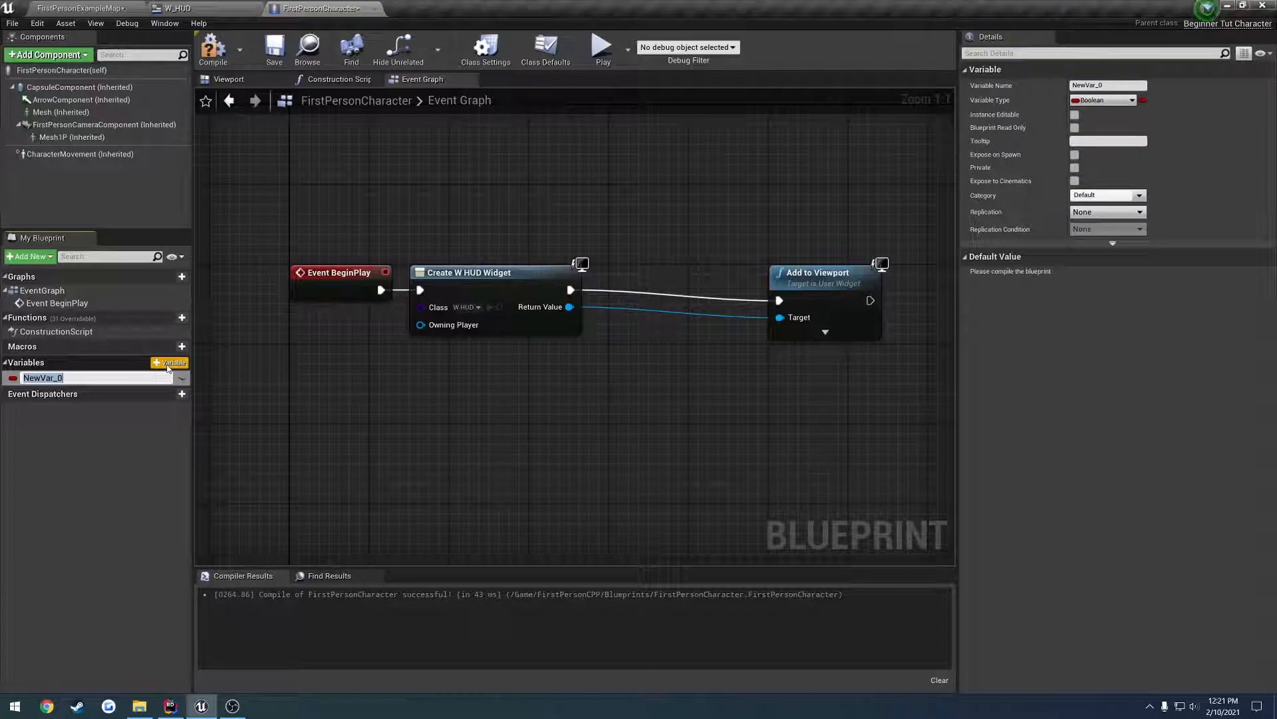
{"action": "type", "text": "HUD"}
{"action": "key", "text": "Return"}
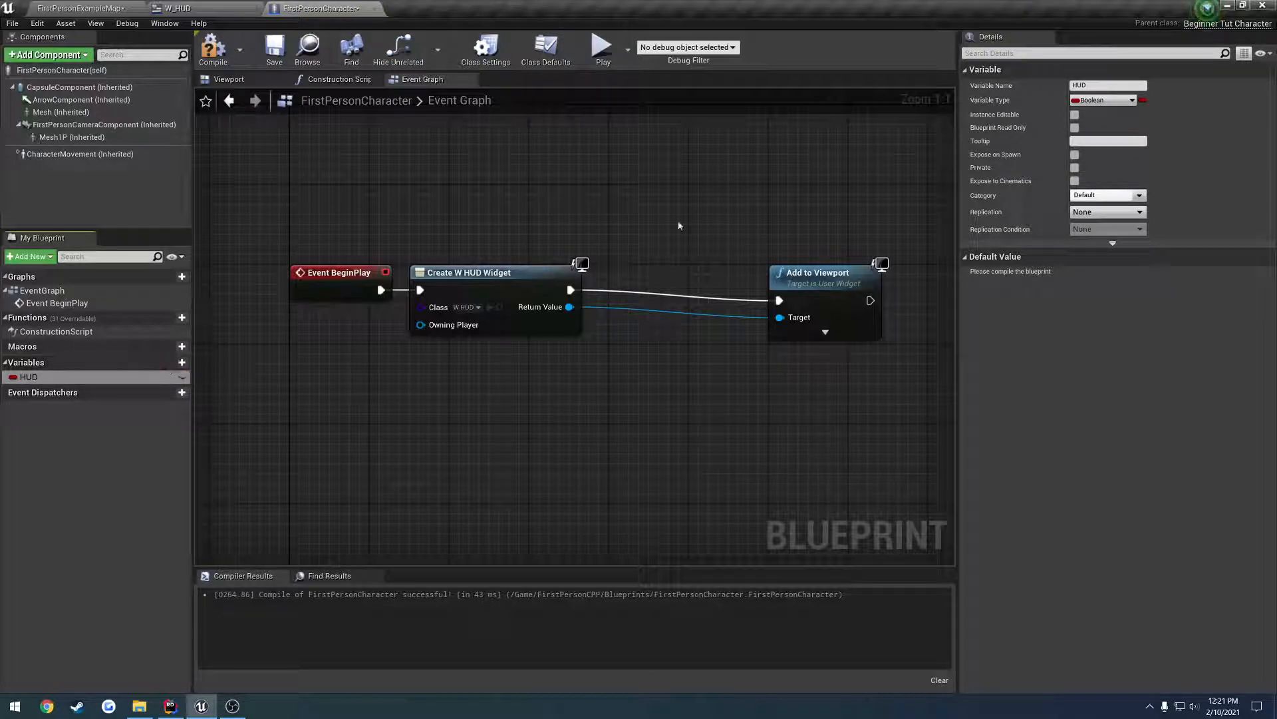
{"action": "left_click", "coordinate": [1097, 104]}
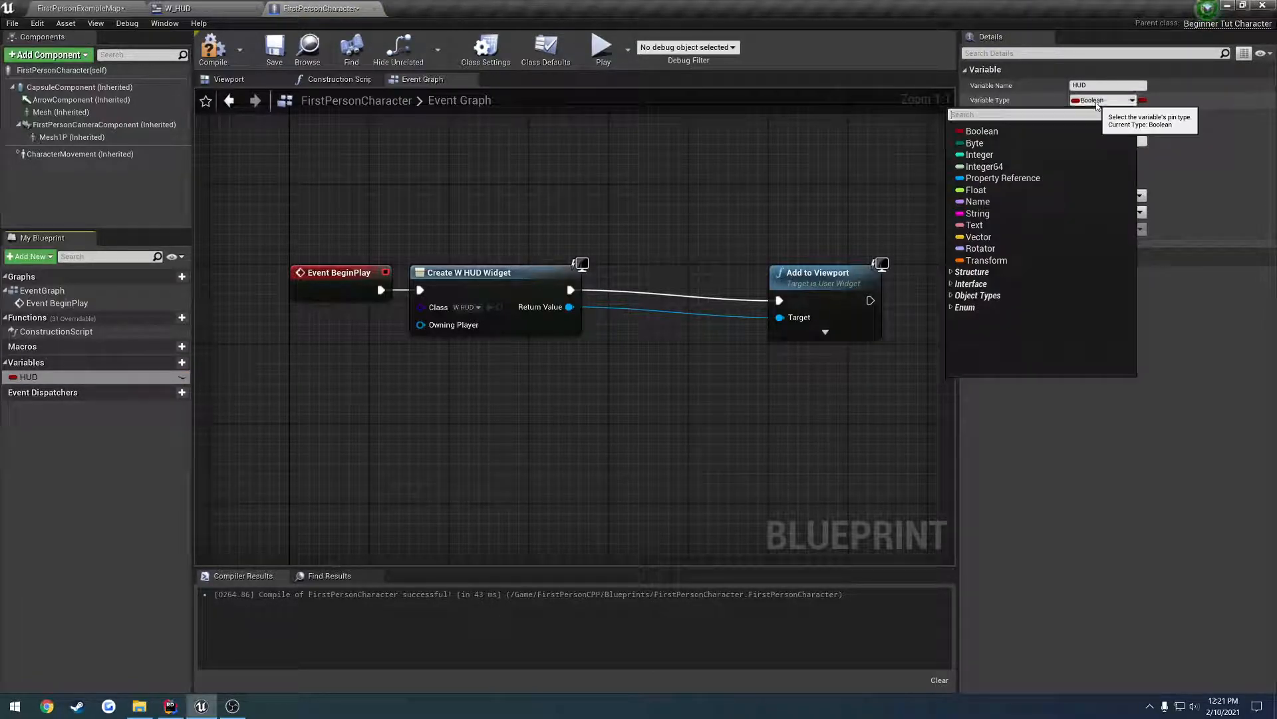
{"action": "type", "text": "W"}
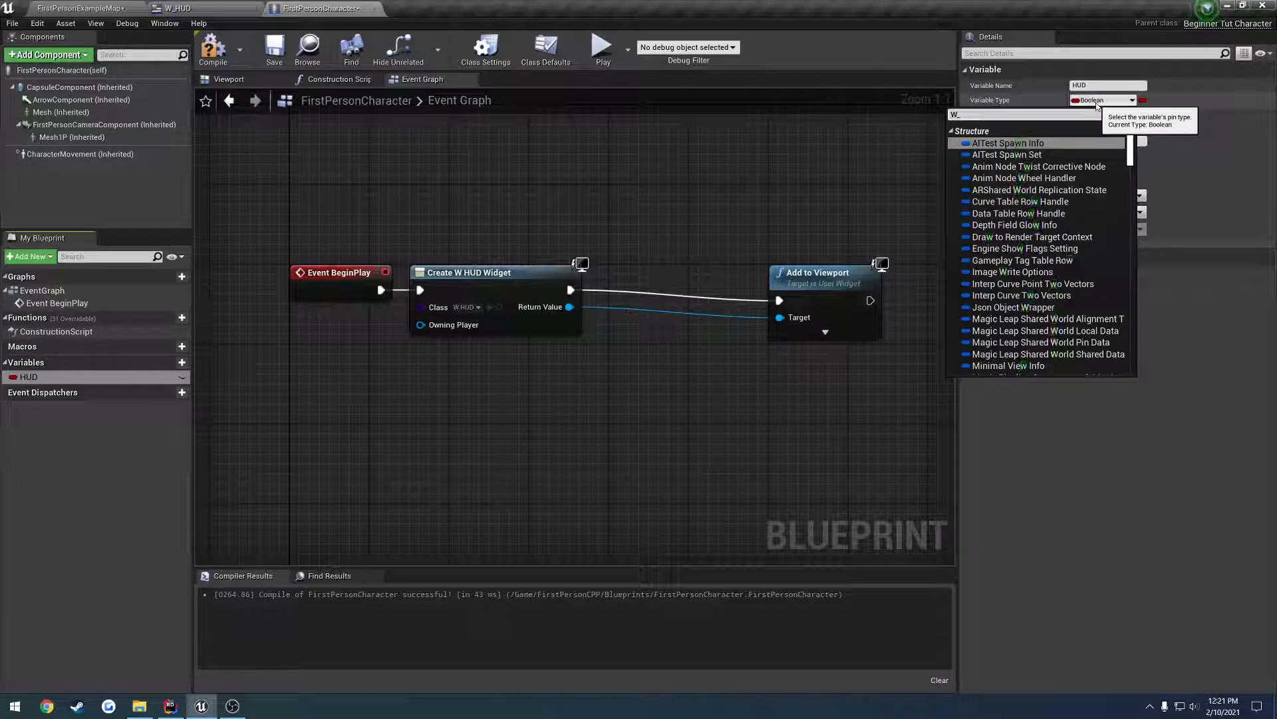
{"action": "type", "text": "_HUD"}
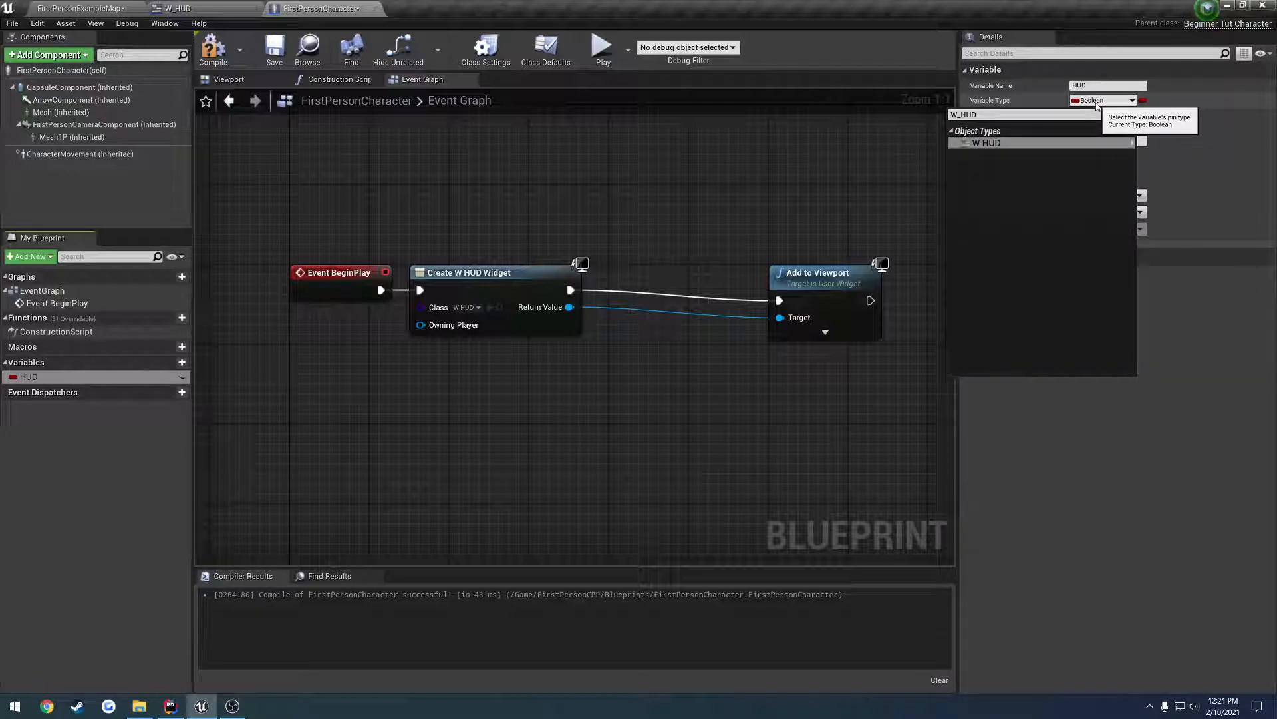
{"action": "key", "text": "Return"}
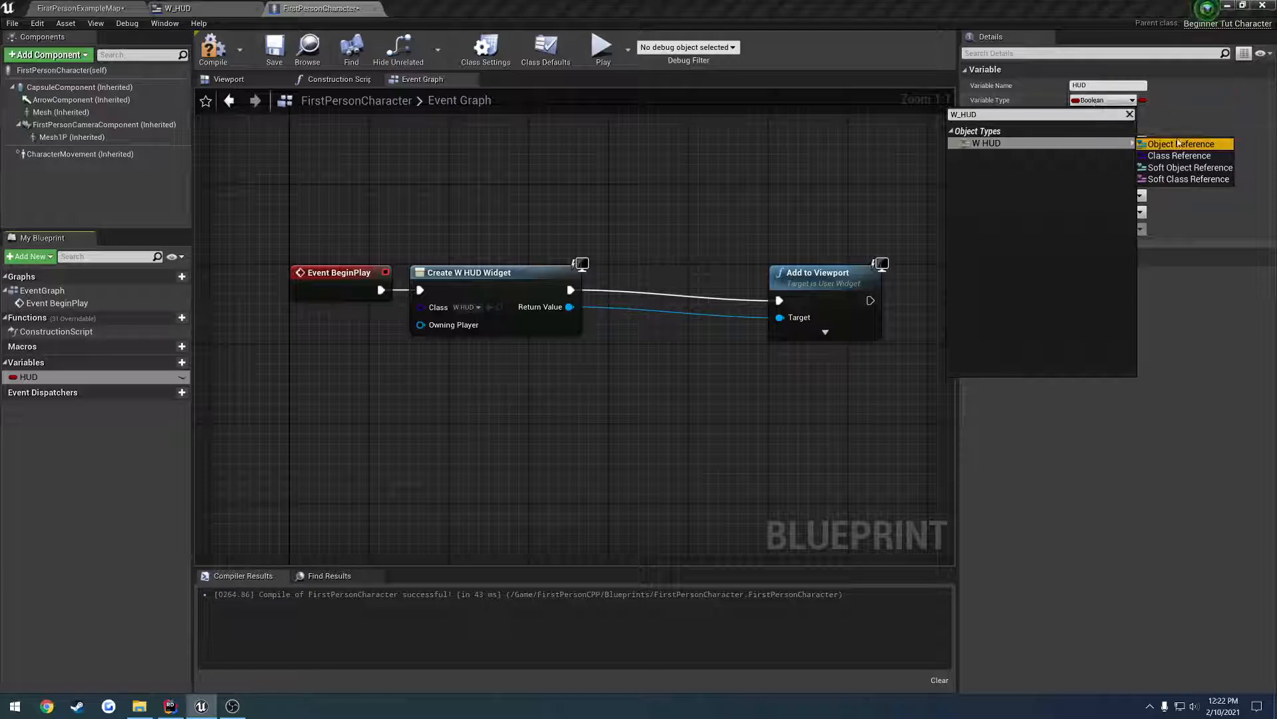
{"action": "left_click", "coordinate": [1183, 146]}
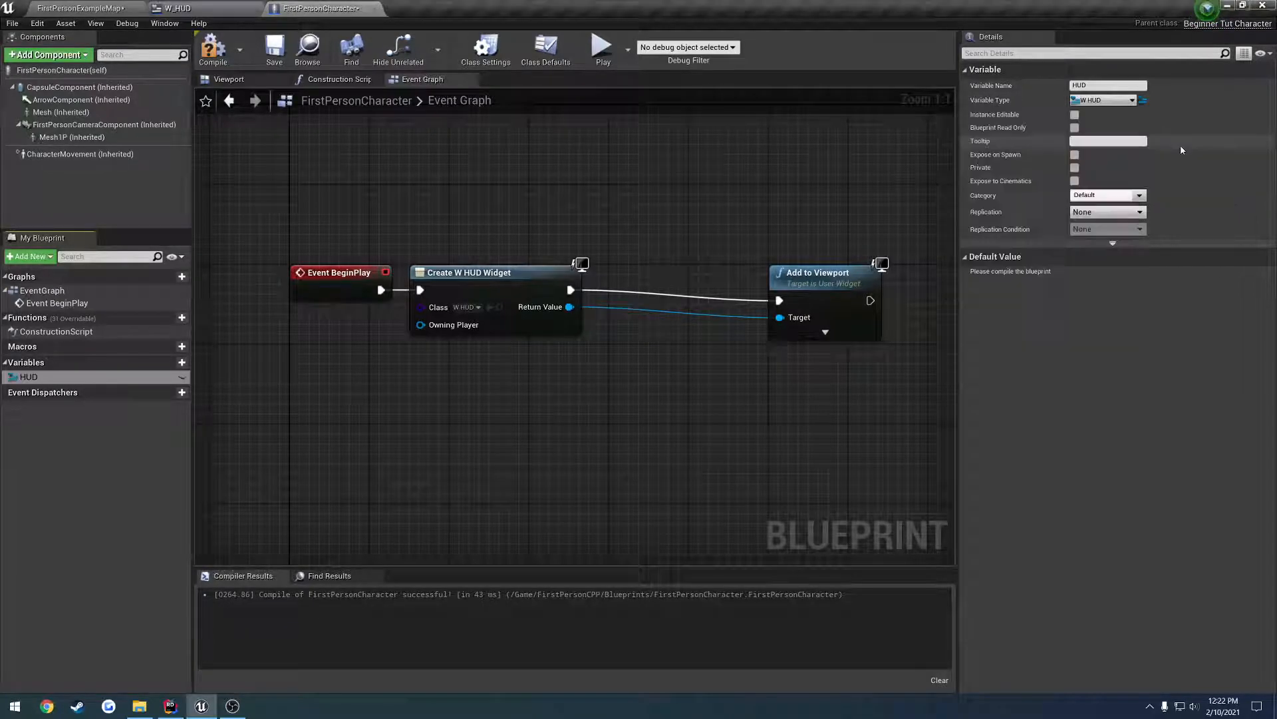
- Set HUD from Create W HUD Widget's return and feed it into Add to Viewport's target
{"action": "mouse_move", "coordinate": [29, 377]}
{"action": "left_mouse_down"}
{"action": "mouse_move", "coordinate": [648, 282]}
{"action": "mouse_move", "coordinate": [621, 307]}
{"action": "mouse_move", "coordinate": [569, 307]}
{"action": "mouse_move", "coordinate": [571, 290]}
{"action": "left_mouse_up"}
{"action": "left_click", "coordinate": [660, 307]}
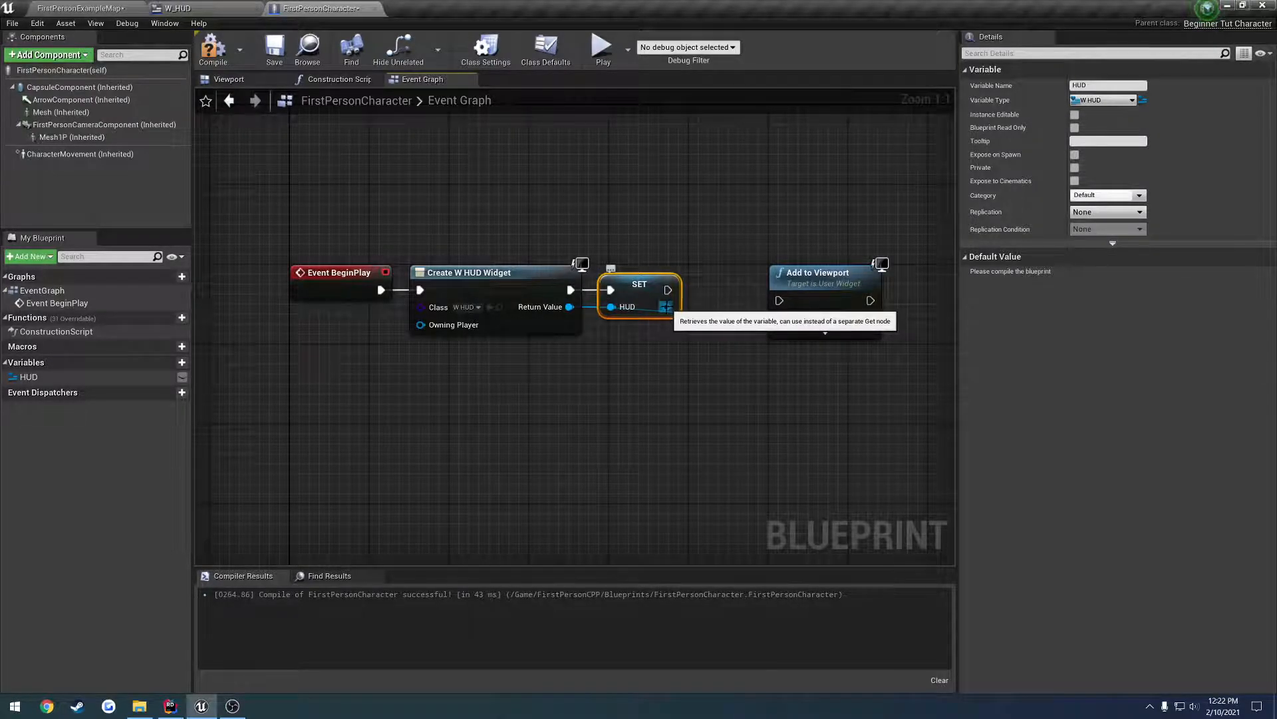
{"action": "mouse_move", "coordinate": [665, 306]}
{"action": "left_mouse_down"}
{"action": "mouse_move", "coordinate": [779, 317]}
{"action": "mouse_move", "coordinate": [668, 291]}
{"action": "mouse_move", "coordinate": [782, 318]}
{"action": "mouse_move", "coordinate": [747, 284]}
{"action": "left_mouse_up"}
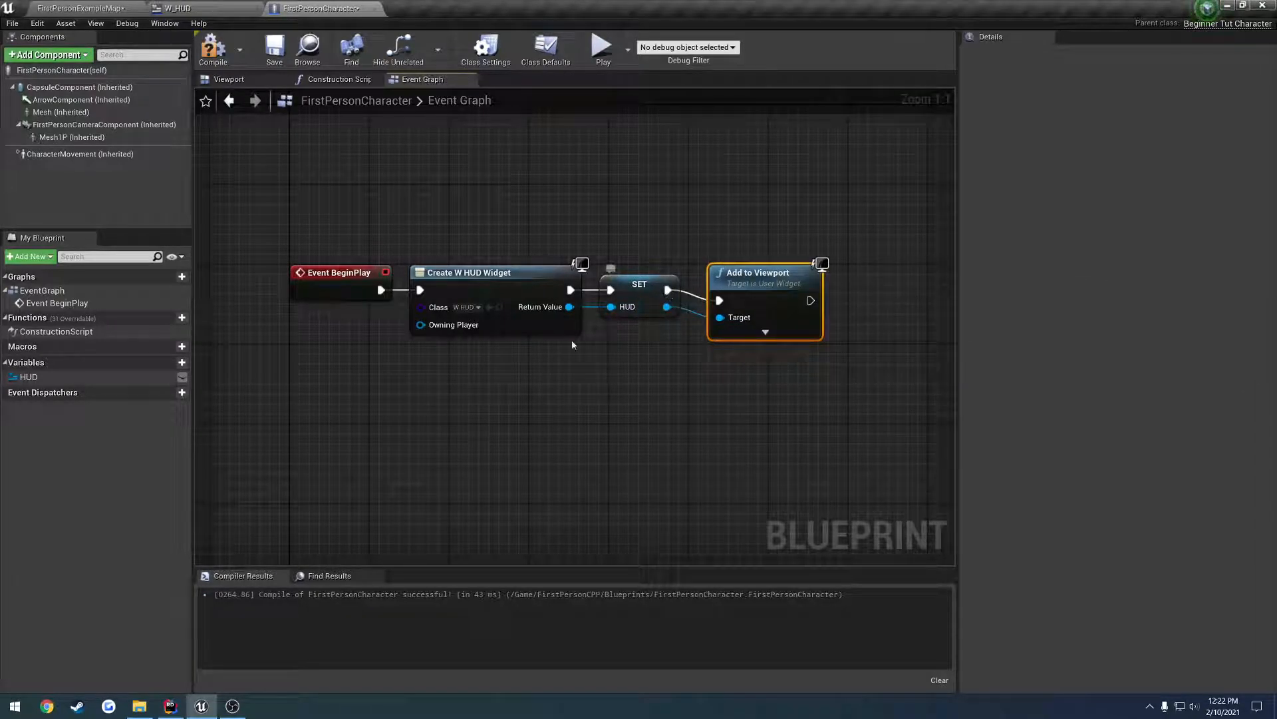
- Tidy the BeginPlay node selection, then compile and save FirstPersonCharacter
{"action": "left_click_drag", "start_coordinate": [693, 357], "coordinate": [563, 250], "text": "shift"}
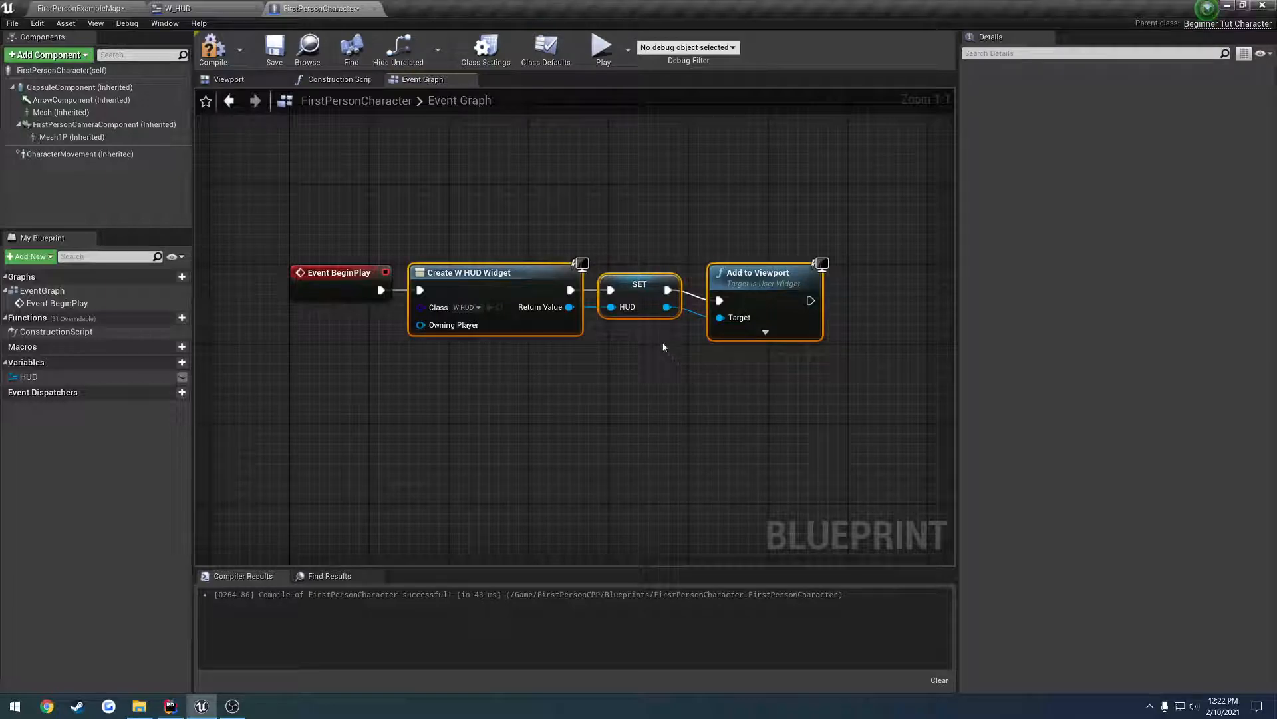
{"action": "left_click", "coordinate": [562, 221]}
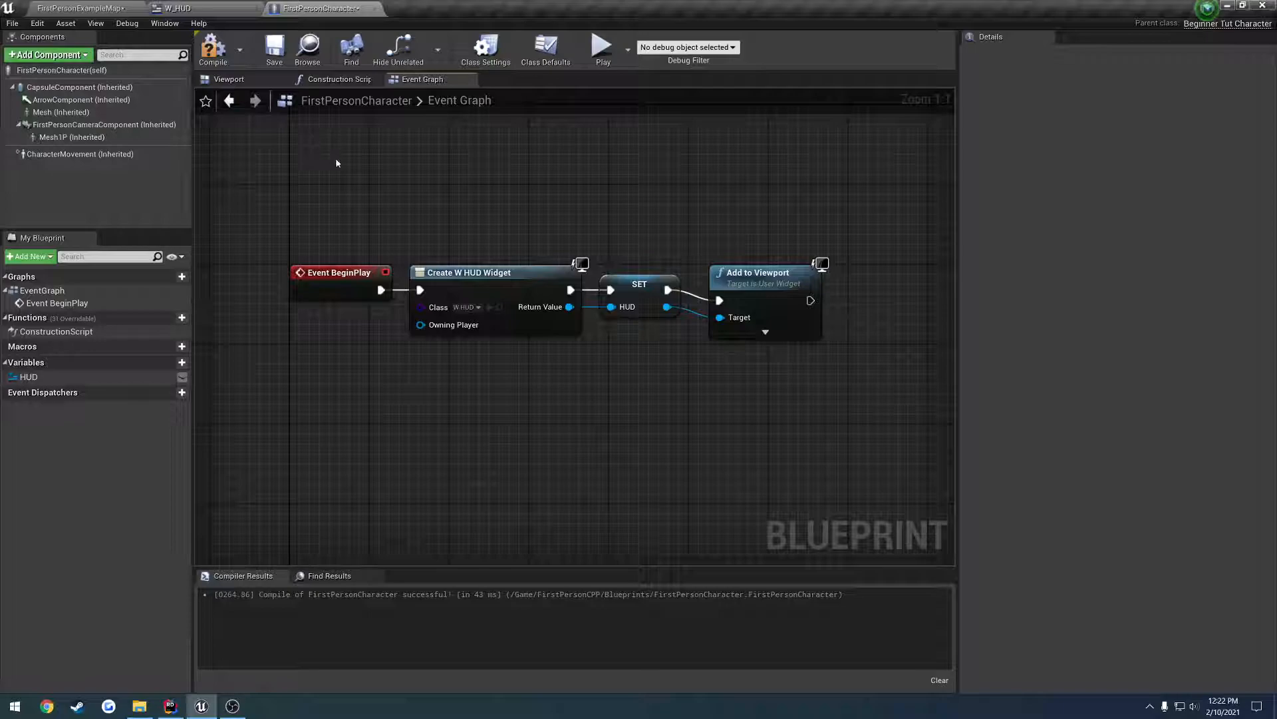
{"action": "key", "text": "F7"}
{"action": "key", "text": "ctrl+s"}
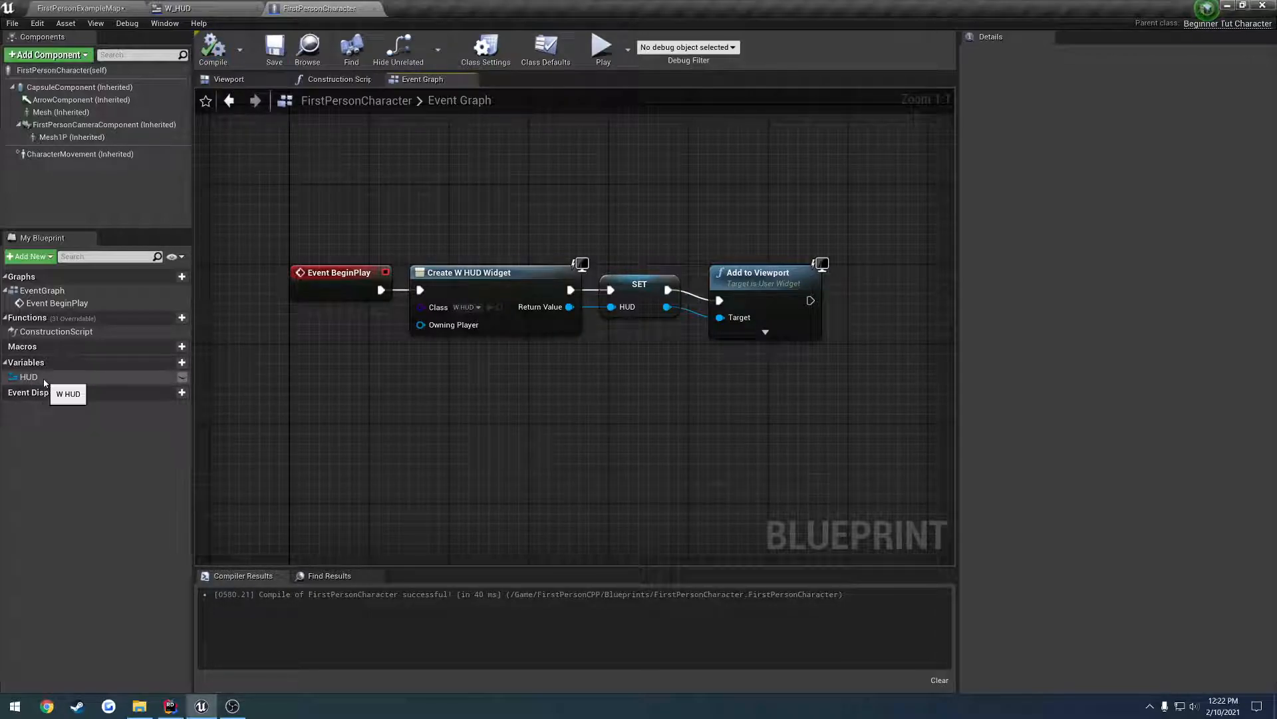
{"action": "right_click_drag", "start_coordinate": [300, 275], "coordinate": [326, 416]}
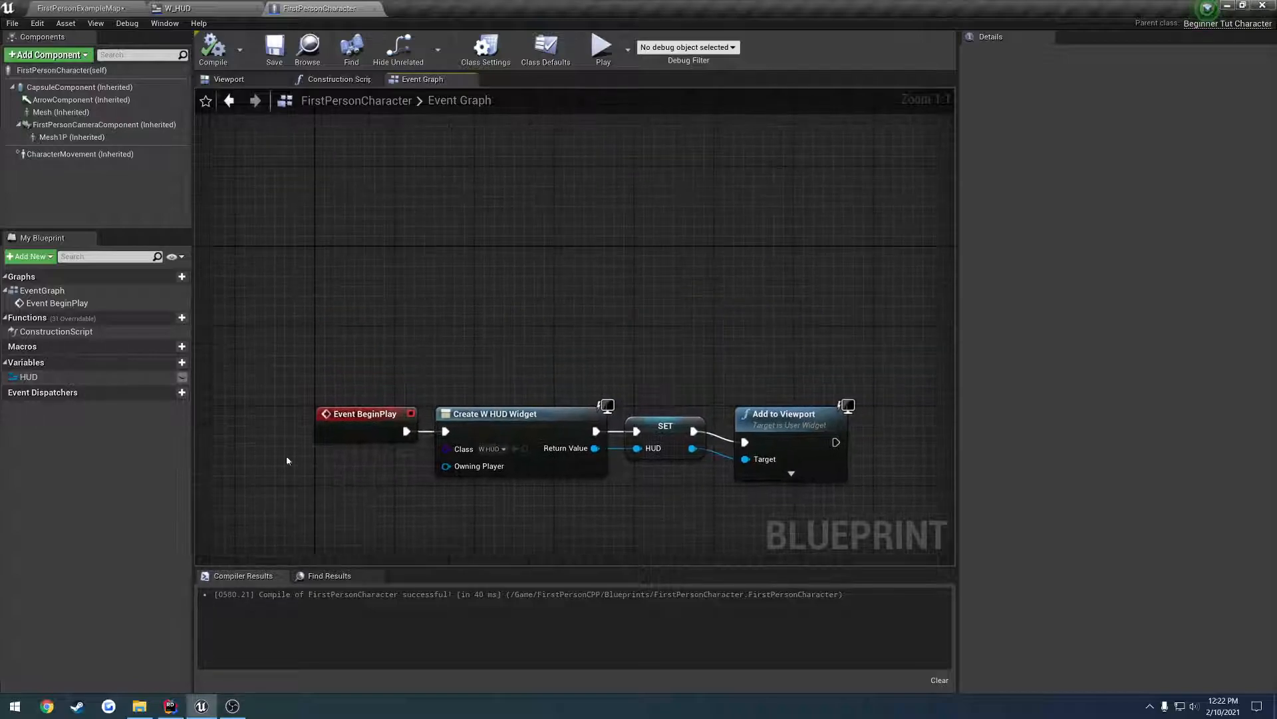
{"action": "mouse_move", "coordinate": [31, 378]}
{"action": "left_mouse_down"}
{"action": "mouse_move", "coordinate": [297, 355]}
{"action": "mouse_move", "coordinate": [340, 261]}
{"action": "mouse_move", "coordinate": [328, 263]}
{"action": "mouse_move", "coordinate": [491, 242]}
{"action": "left_mouse_up"}
{"action": "left_click", "coordinate": [337, 262]}
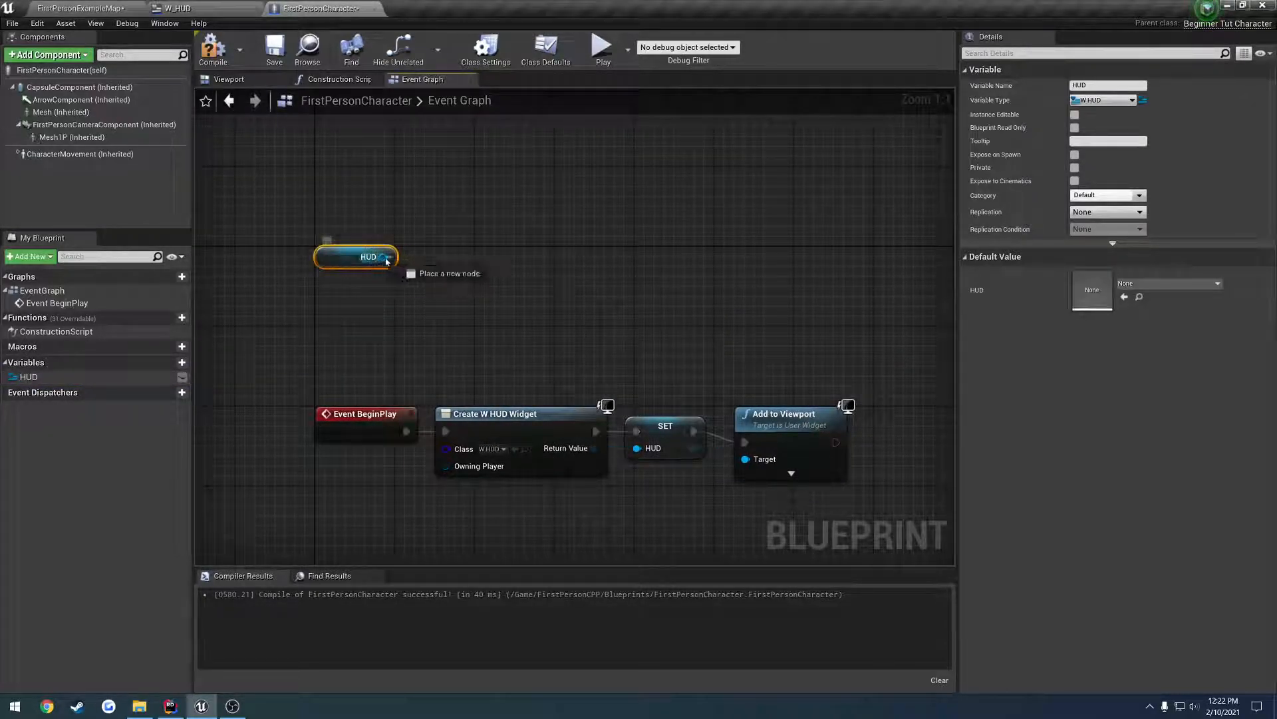
{"action": "type", "text": "set"}
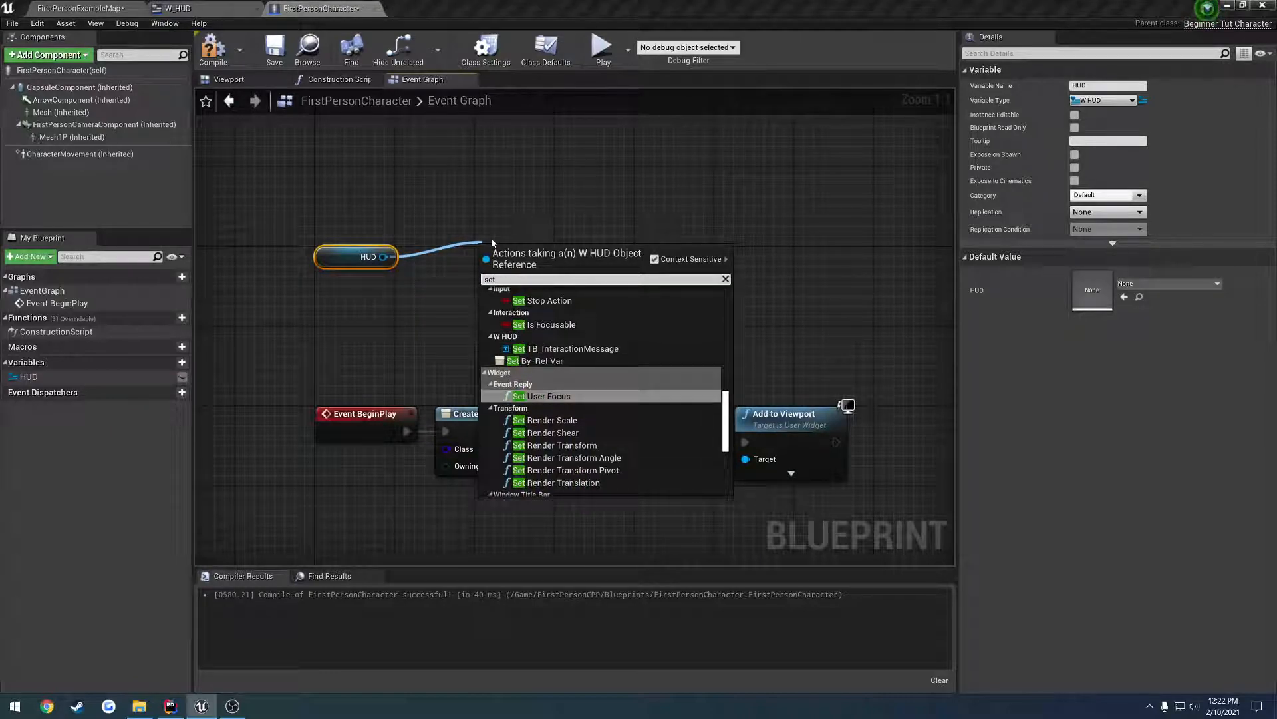
{"action": "type", "text": "inter"}
{"action": "key", "text": "Return"}
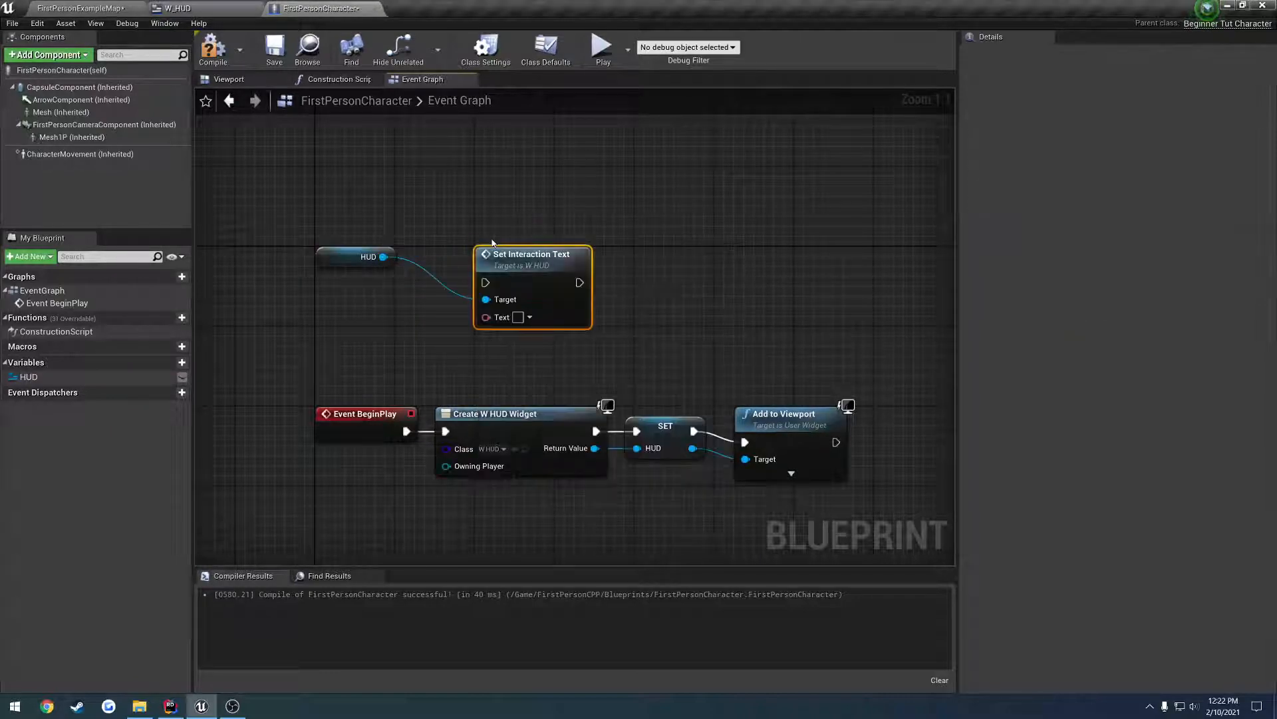
{"action": "left_click_drag", "start_coordinate": [500, 259], "coordinate": [461, 223]}
{"action": "double_click", "coordinate": [485, 277]}
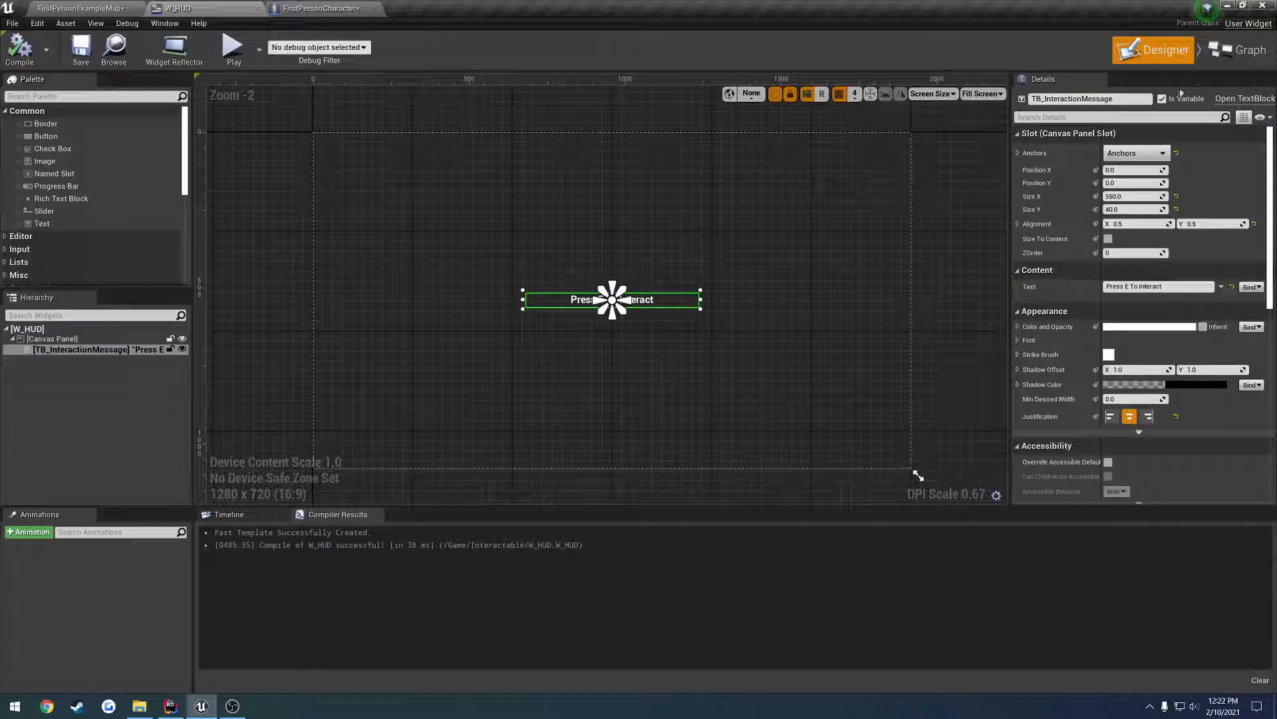
{"action": "left_click_drag", "start_coordinate": [764, 399], "coordinate": [456, 207]}
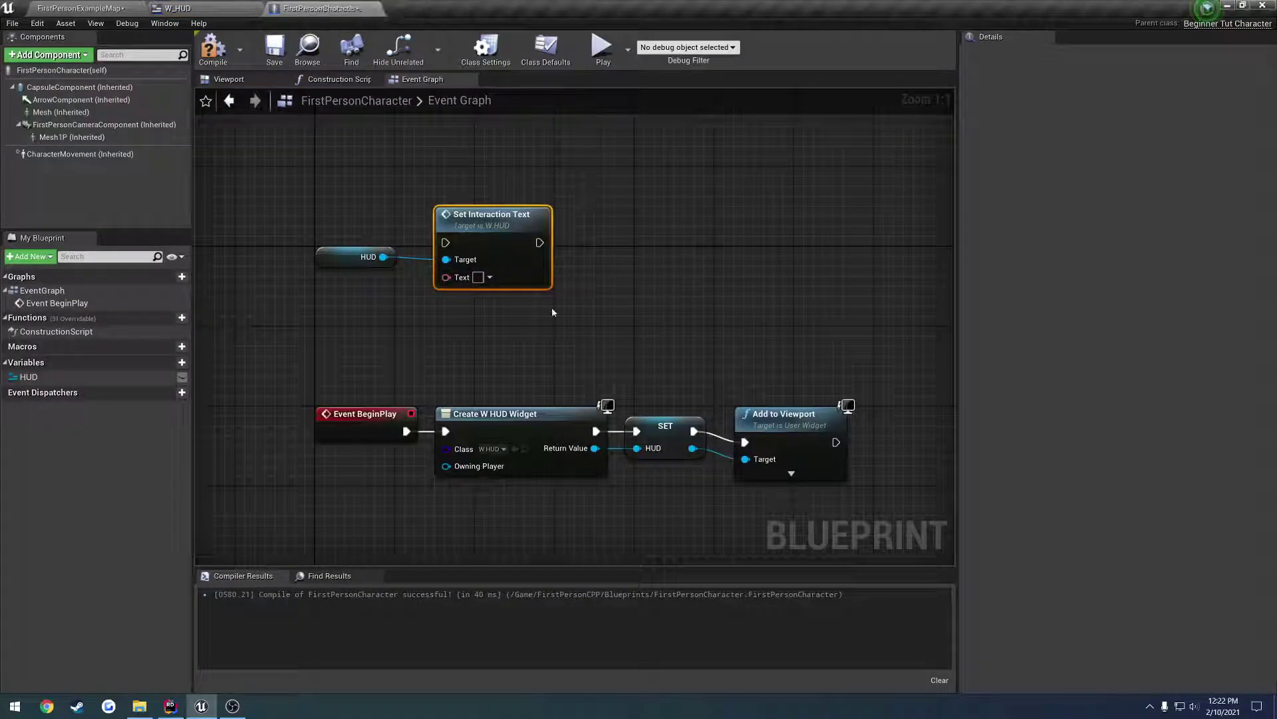
{"action": "left_click_drag", "start_coordinate": [552, 312], "coordinate": [320, 186]}
{"action": "key", "text": "Delete"}
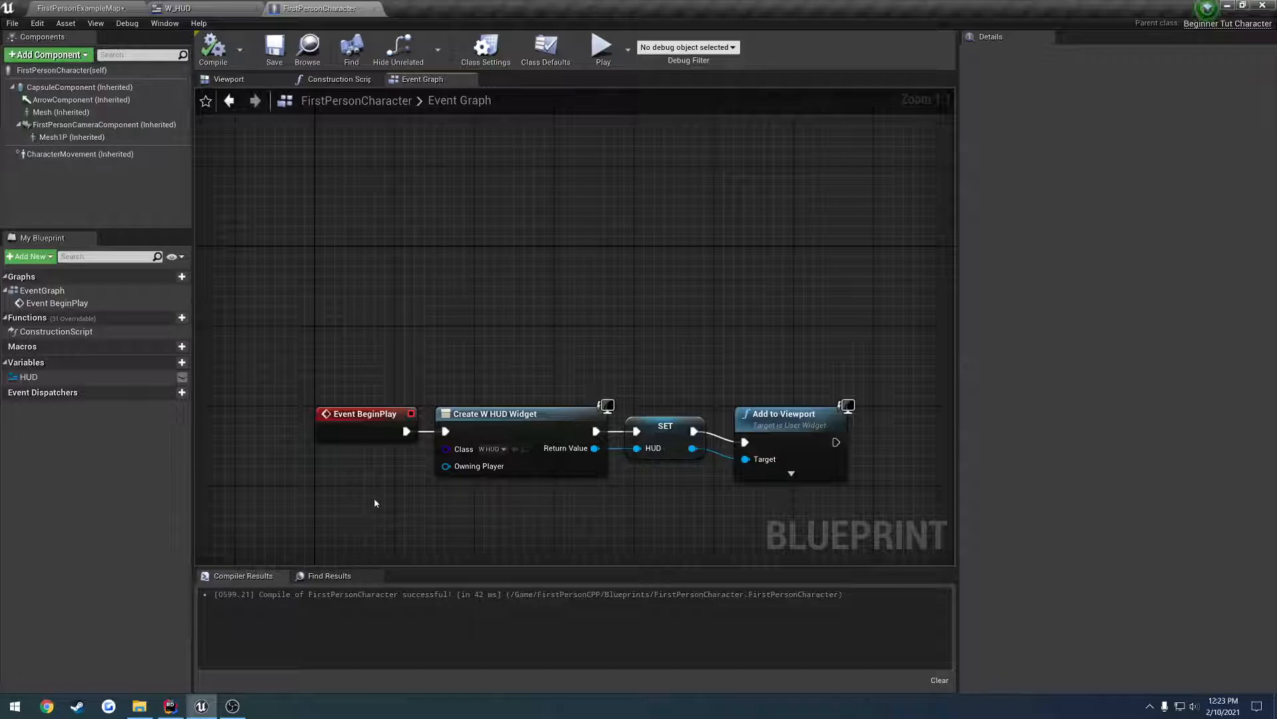
{"action": "right_click_drag", "start_coordinate": [376, 503], "coordinate": [364, 394]}
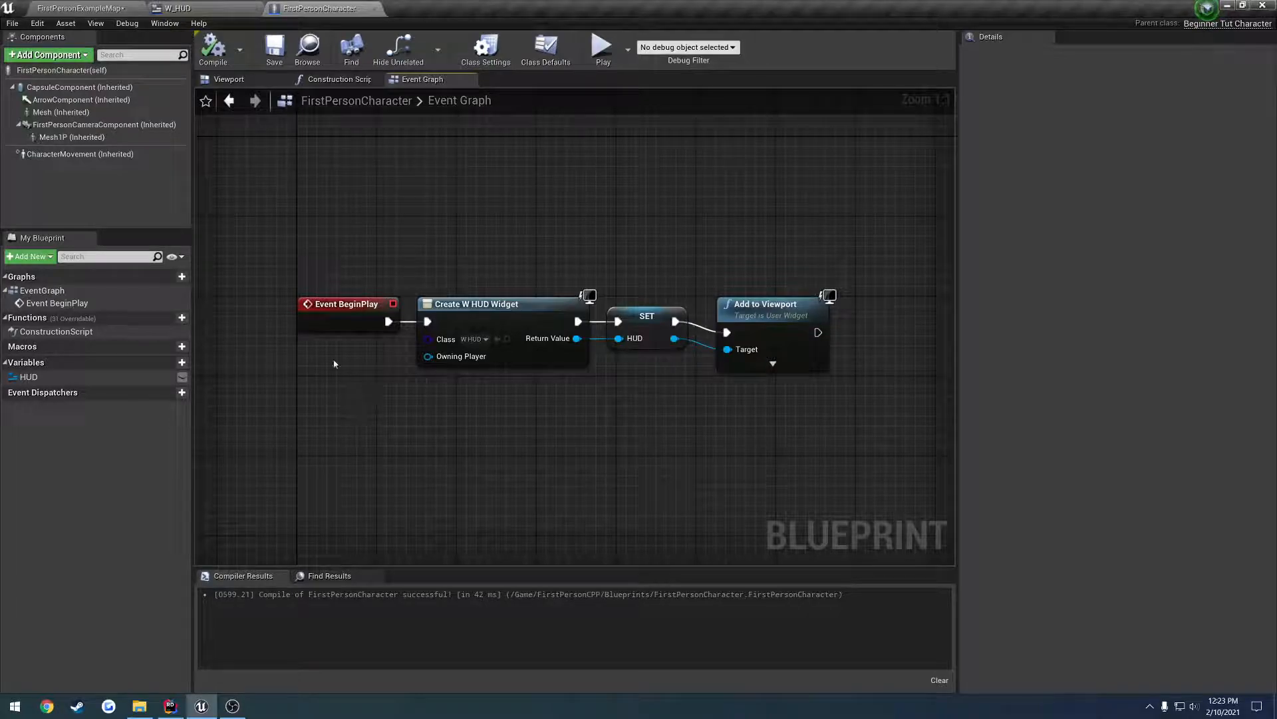
{"action": "left_click", "coordinate": [138, 6]}
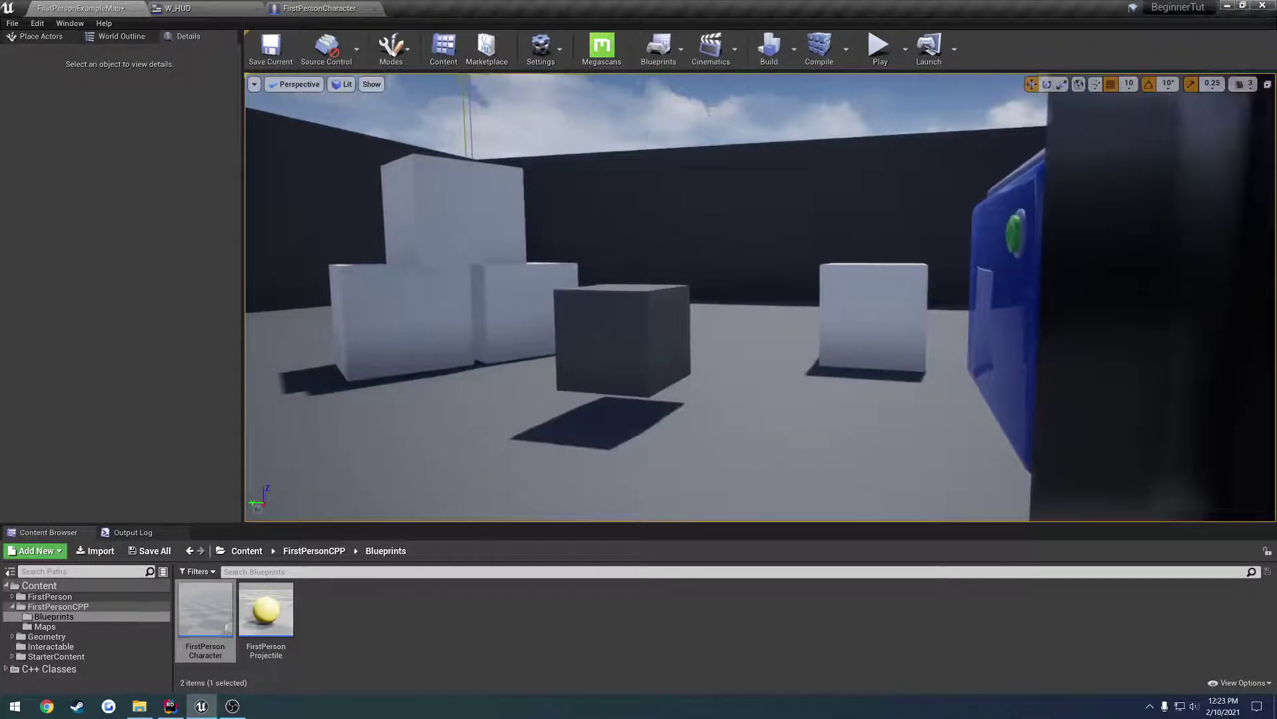
{"action": "left_click", "coordinate": [679, 344]}
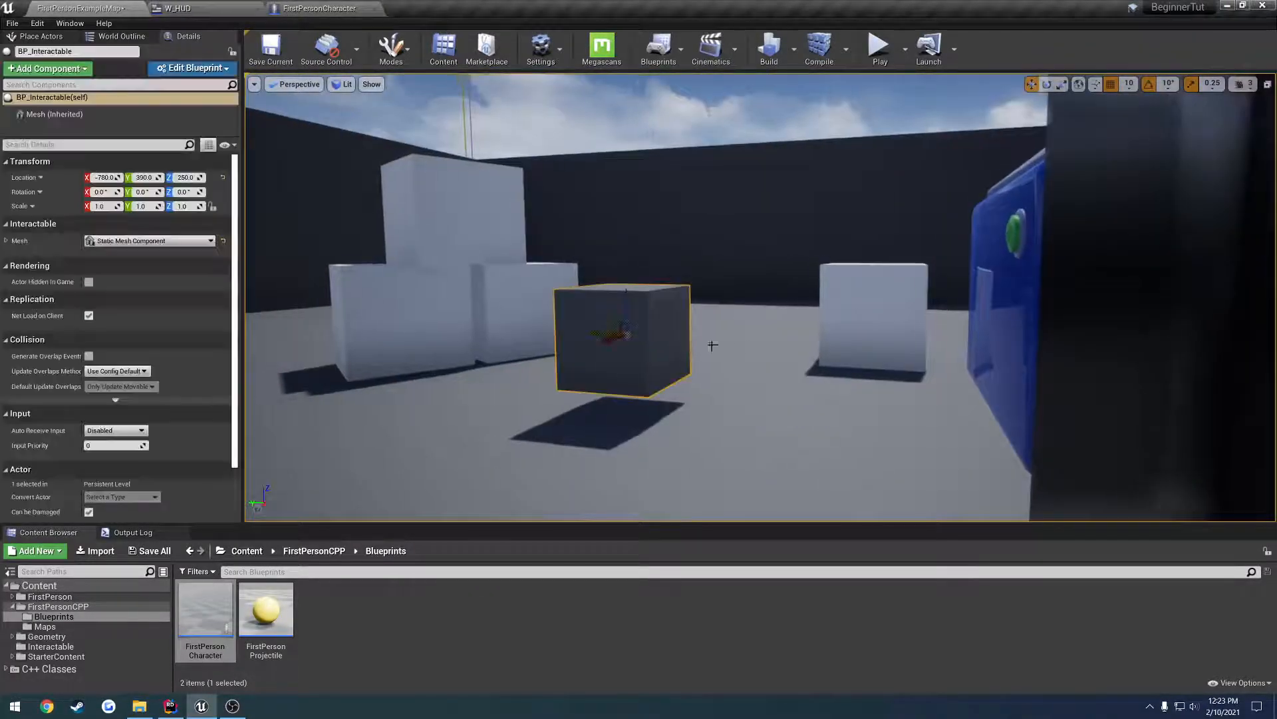
{"action": "right_click_drag", "start_coordinate": [712, 346], "coordinate": [659, 346]}
{"action": "right_click_drag", "start_coordinate": [775, 318], "coordinate": [775, 318]}
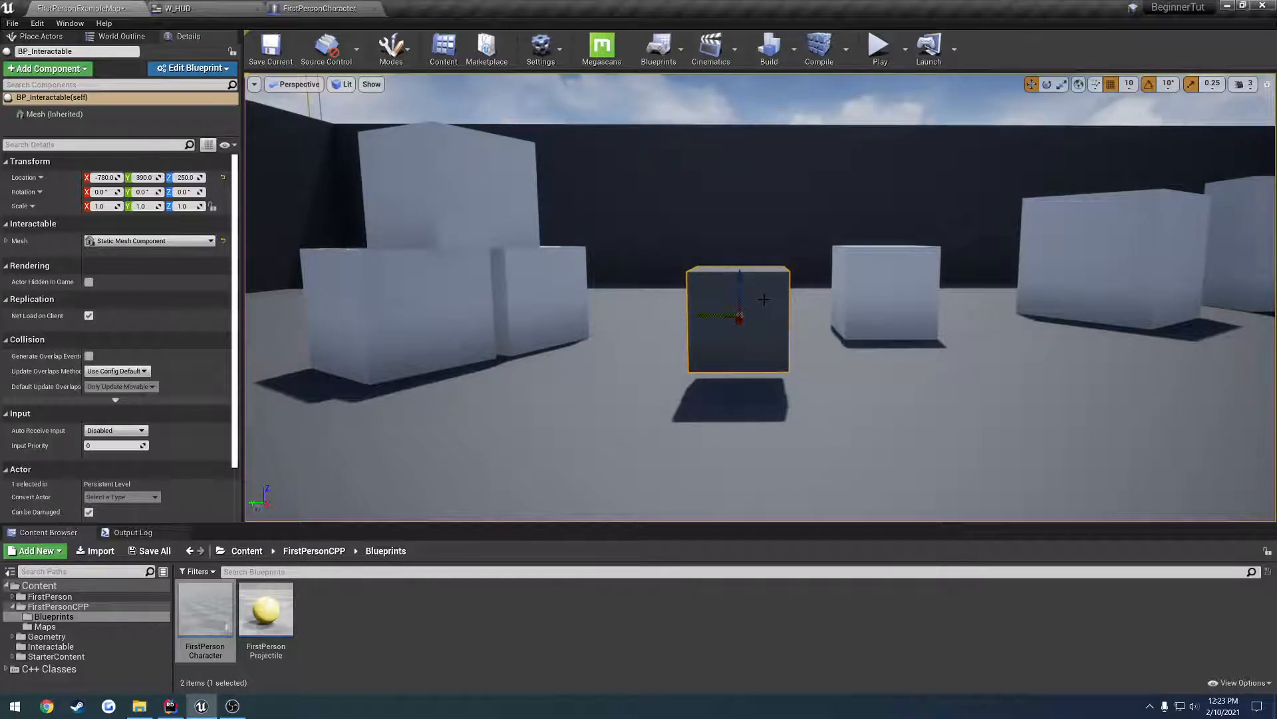
{"action": "left_click", "coordinate": [317, 8]}
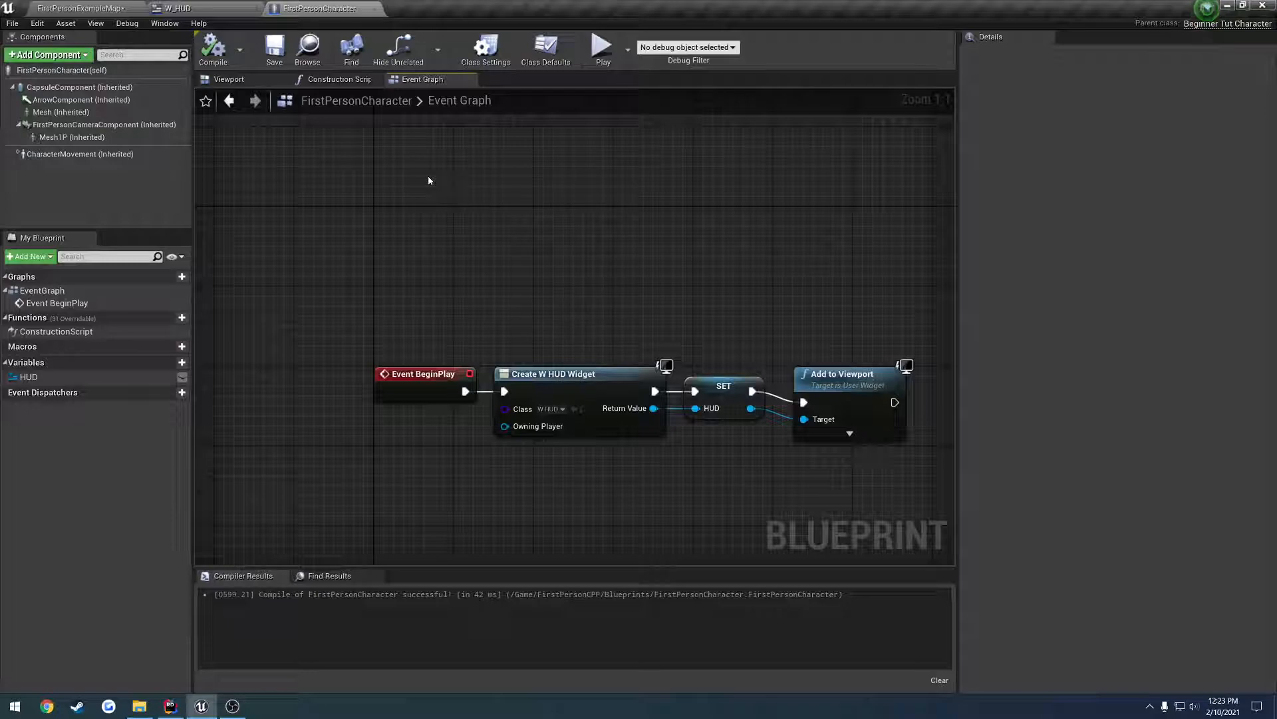
- Review the Set Interaction Text, TB Interaction Message and SetText nodes in W_HUD
{"action": "left_click", "coordinate": [209, 8]}
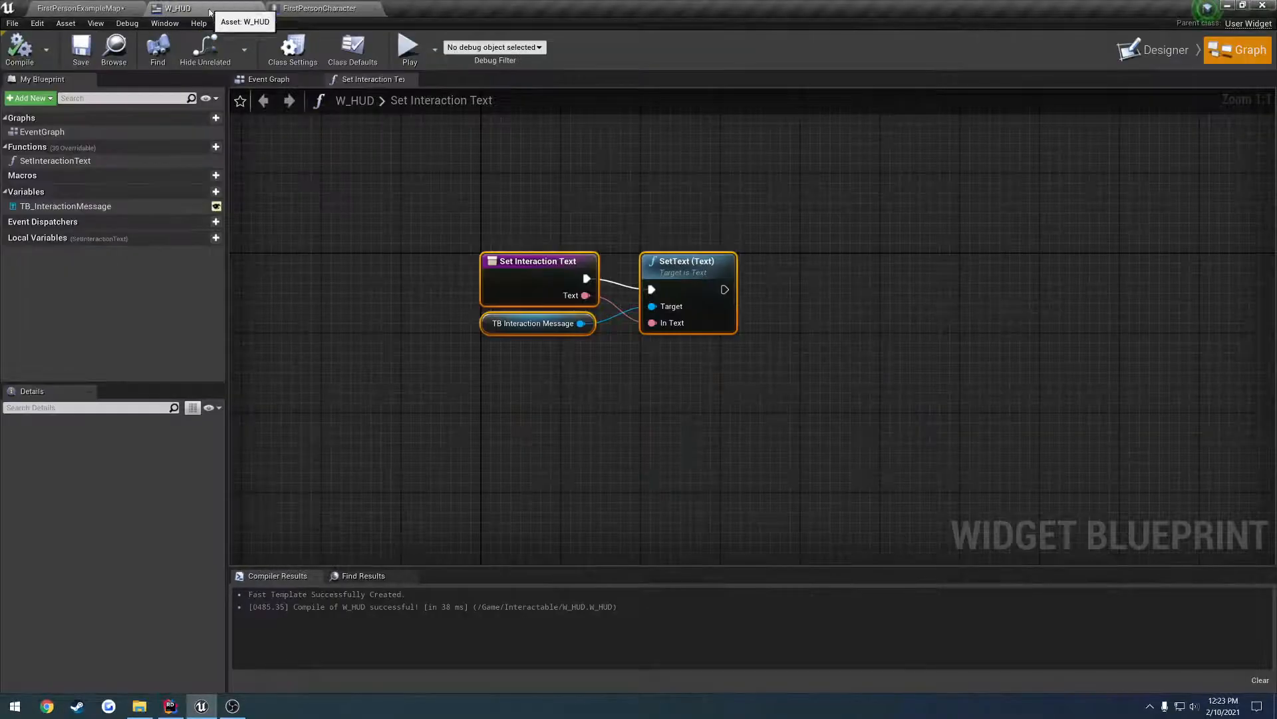
{"action": "left_click", "coordinate": [504, 261]}
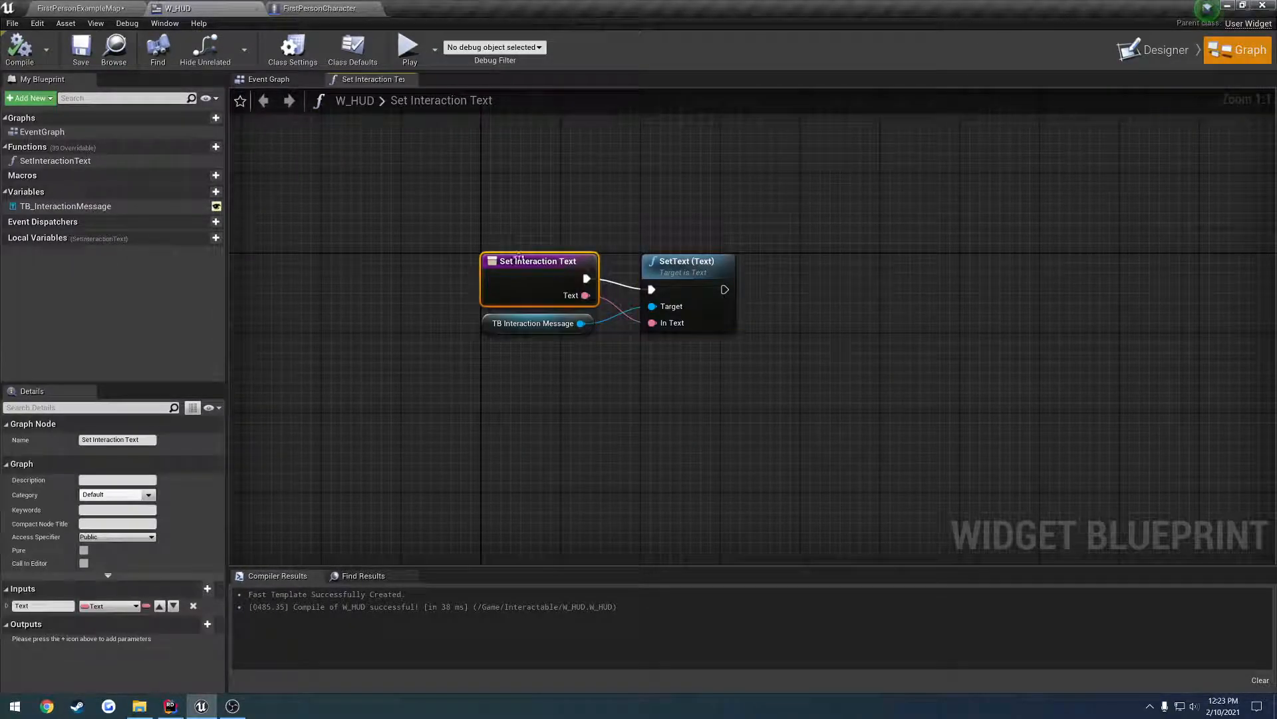
{"action": "left_click", "coordinate": [677, 271]}
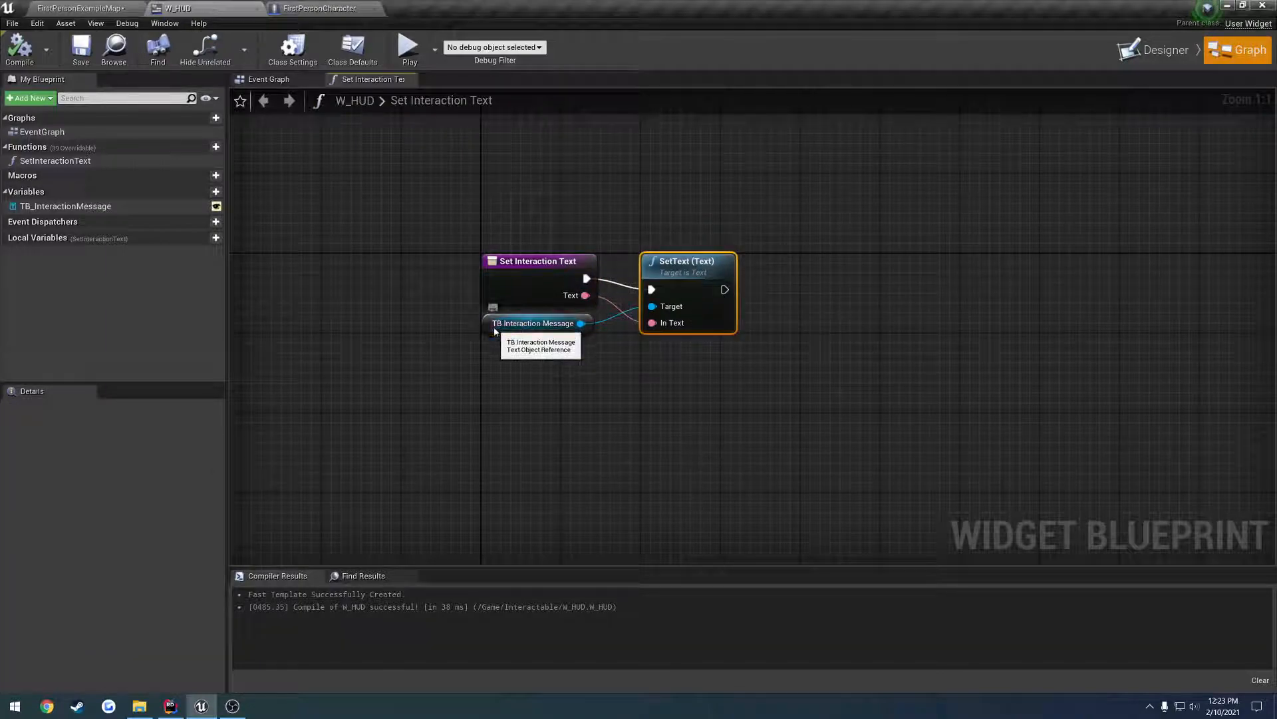
{"action": "left_click", "coordinate": [534, 322]}
{"action": "left_click", "coordinate": [679, 261]}
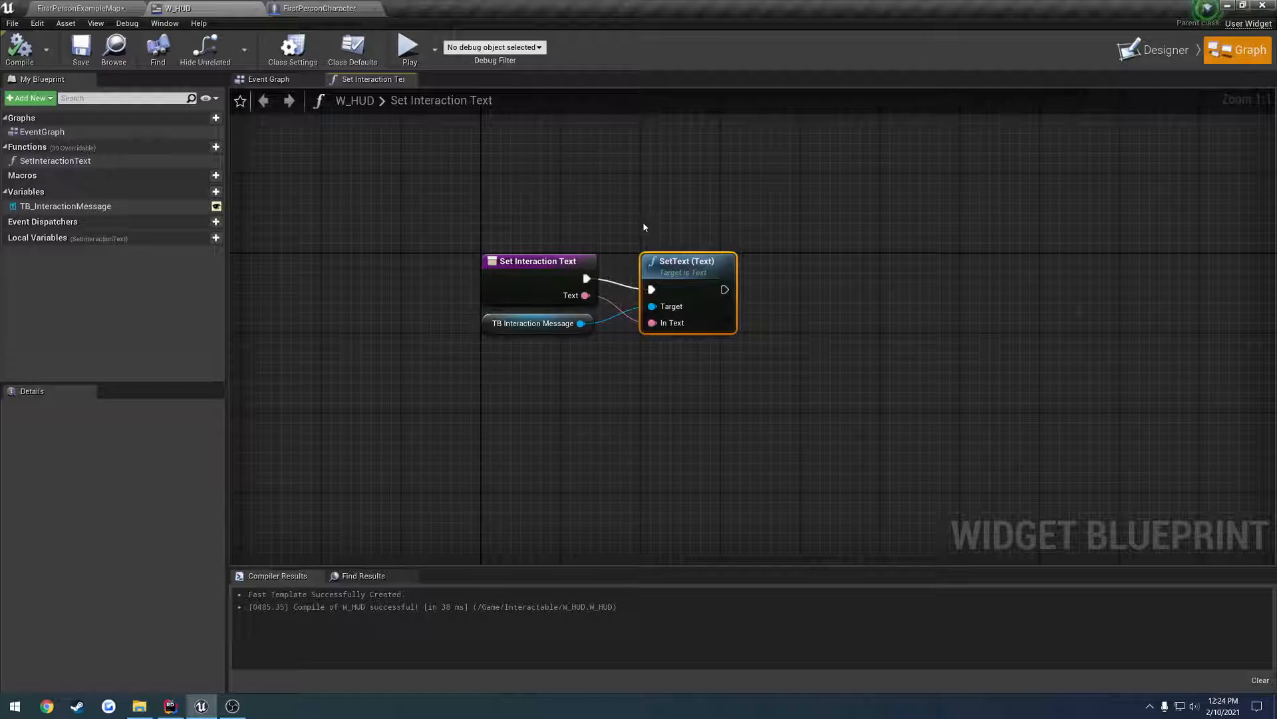
- Save all modified assets in the level editor via File > Save All
{"action": "left_click", "coordinate": [81, 8]}
{"action": "left_click", "coordinate": [12, 22]}
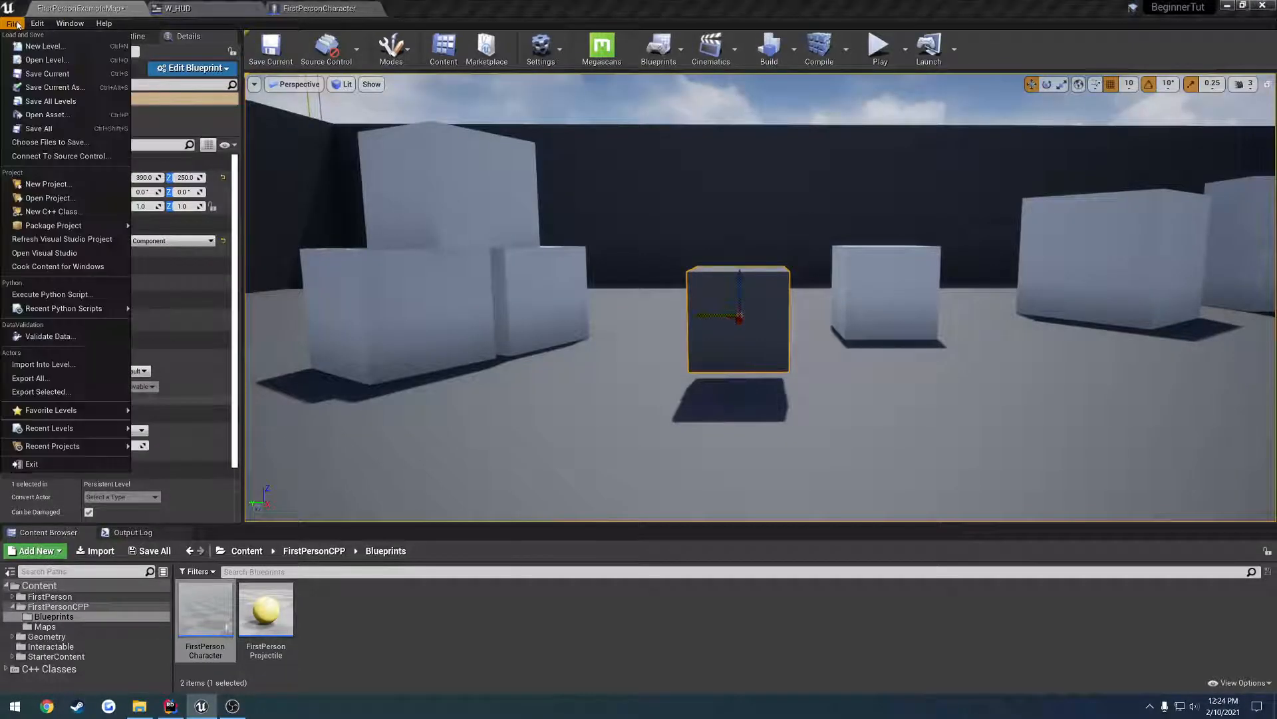
{"action": "left_click", "coordinate": [61, 130]}
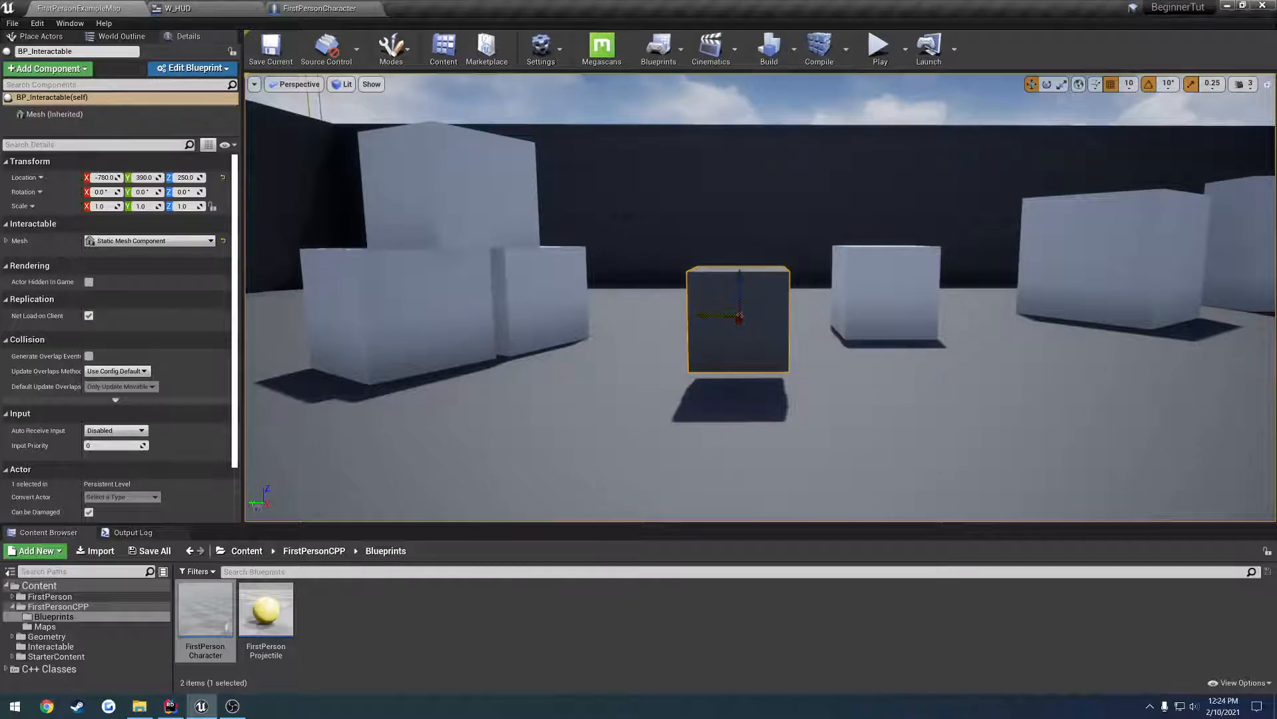
{"action": "scroll", "coordinate": [760, 306], "scroll_direction": "up", "scroll_amount": 2}
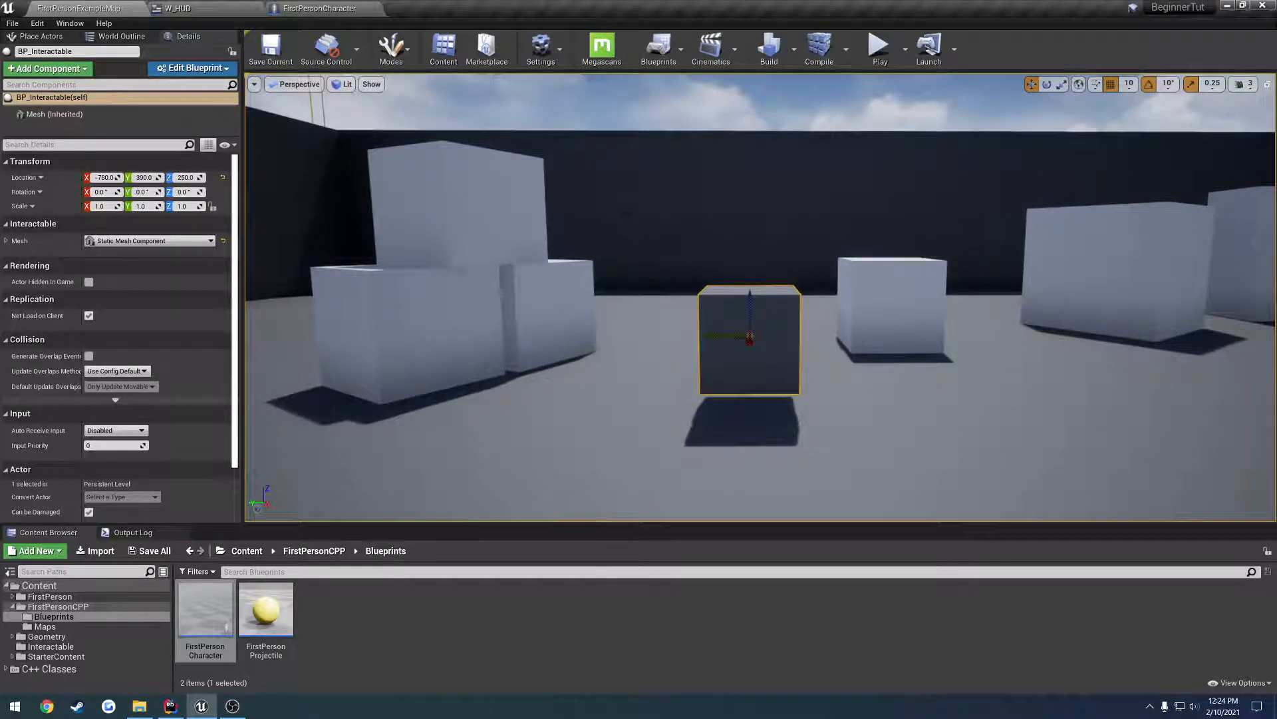